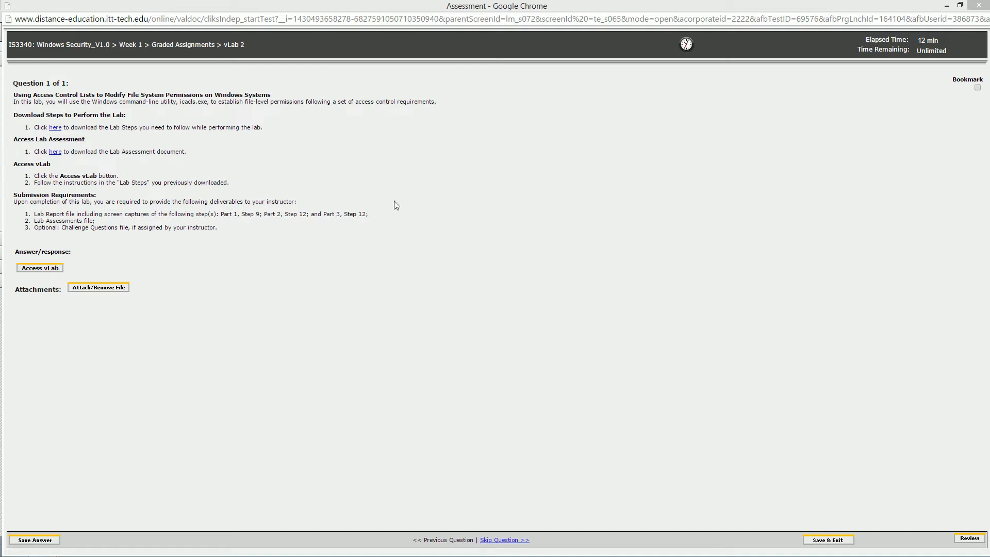
Review the lab assignment page, covering the Lab Assessment download instruction and the submission requirements for the lab report and assessments file.
{"action": "left_click", "coordinate": [357, 212]}
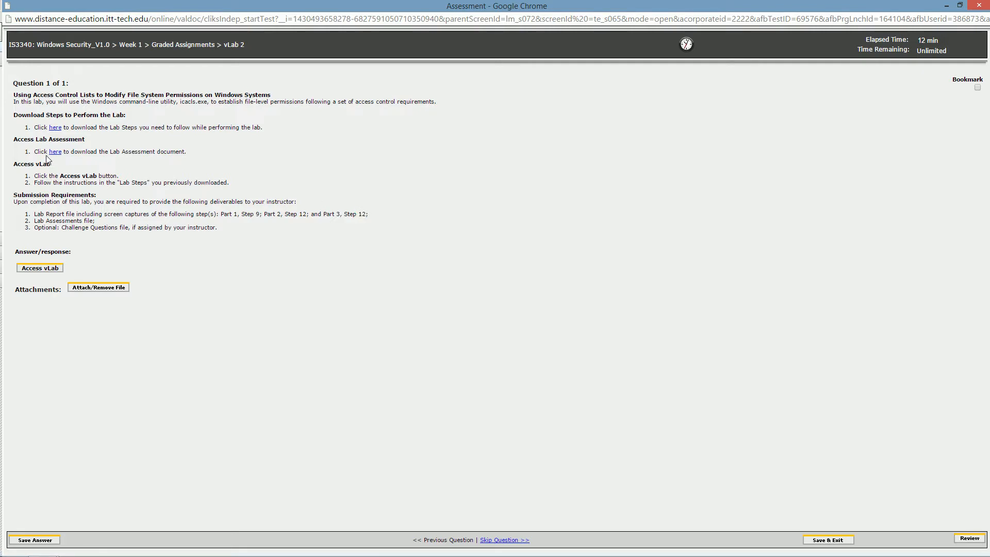
{"action": "left_click_drag", "start_coordinate": [48, 152], "coordinate": [192, 153]}
{"action": "left_click", "coordinate": [186, 157]}
{"action": "double_click", "coordinate": [39, 213]}
{"action": "left_click_drag", "start_coordinate": [85, 210], "coordinate": [412, 219]}
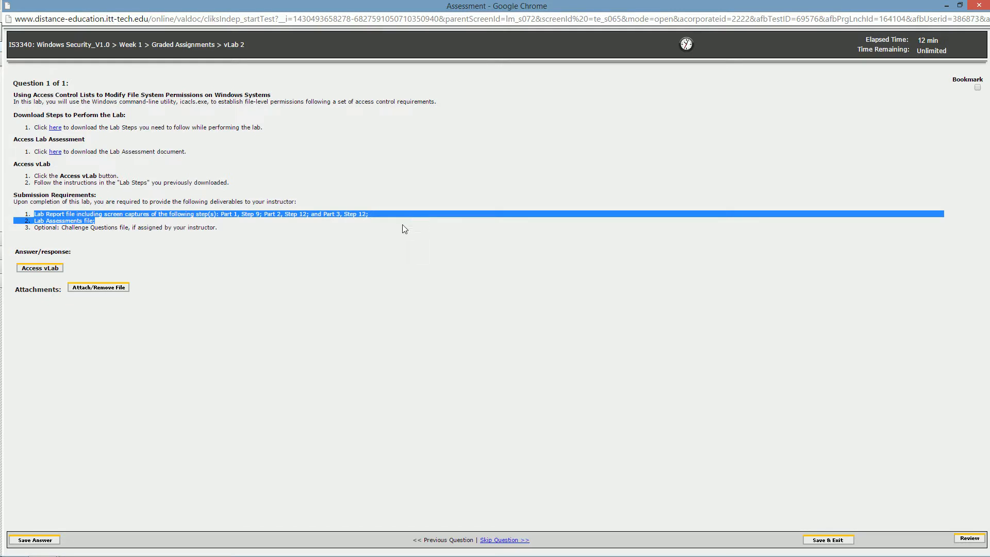
{"action": "left_click", "coordinate": [329, 233]}
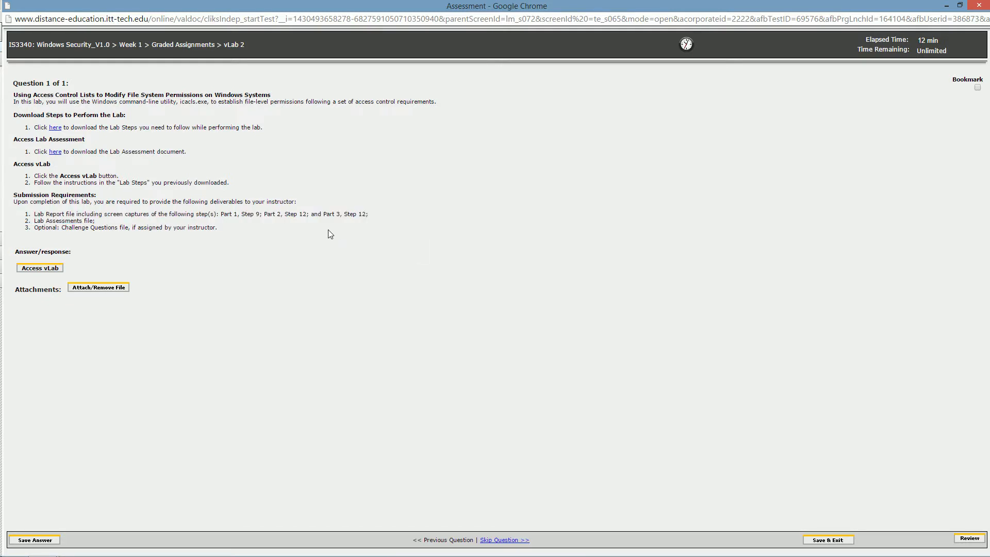
Launch the vLab and open the TargetWindows01.rdp remote connection from the desktop's RDP folder.
{"action": "left_click", "coordinate": [32, 269]}
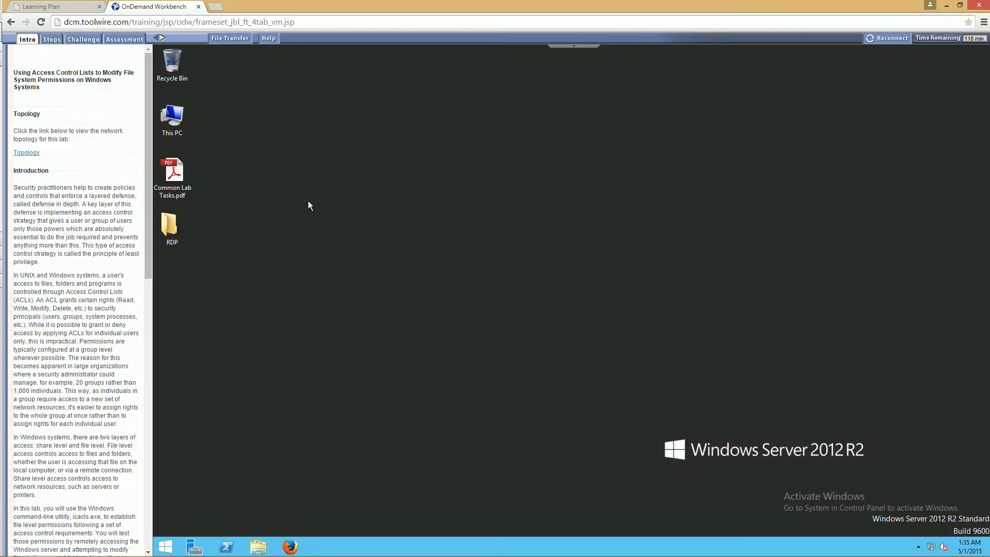
{"action": "left_click", "coordinate": [166, 226]}
{"action": "double_click", "coordinate": [165, 226]}
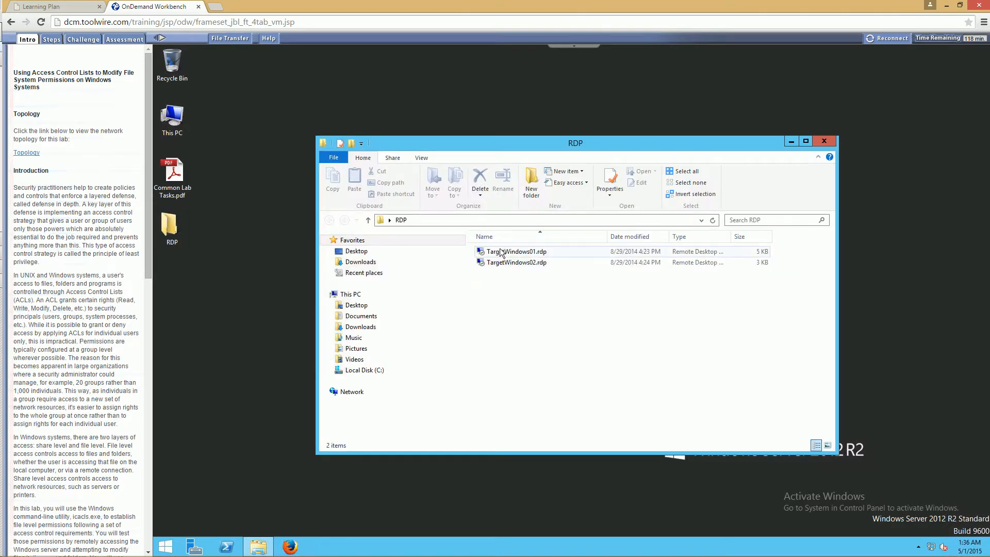
{"action": "left_click", "coordinate": [500, 252]}
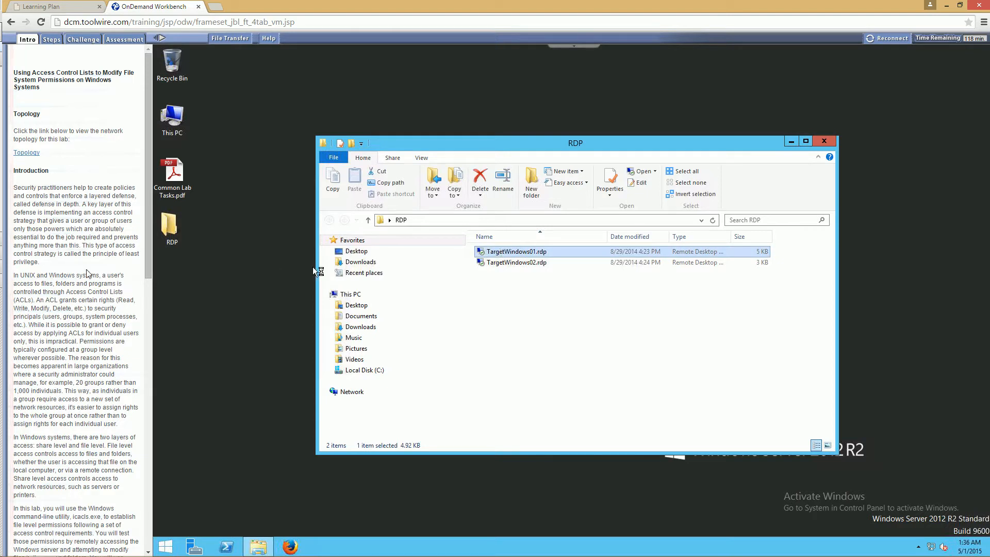
{"action": "left_click", "coordinate": [154, 268]}
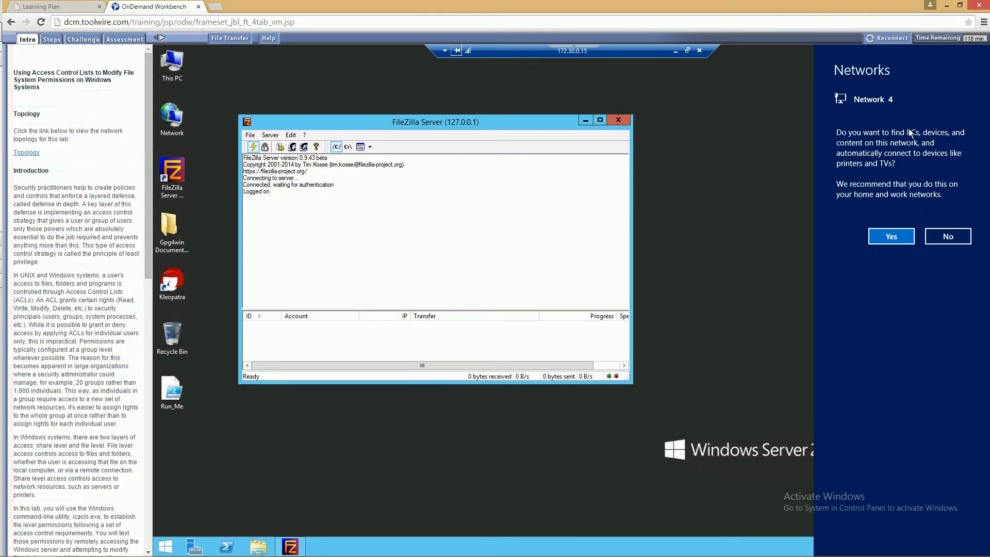
Decline device discovery on Network 4 and close the FileZilla Server window on the remote desktop.
{"action": "left_click", "coordinate": [962, 238]}
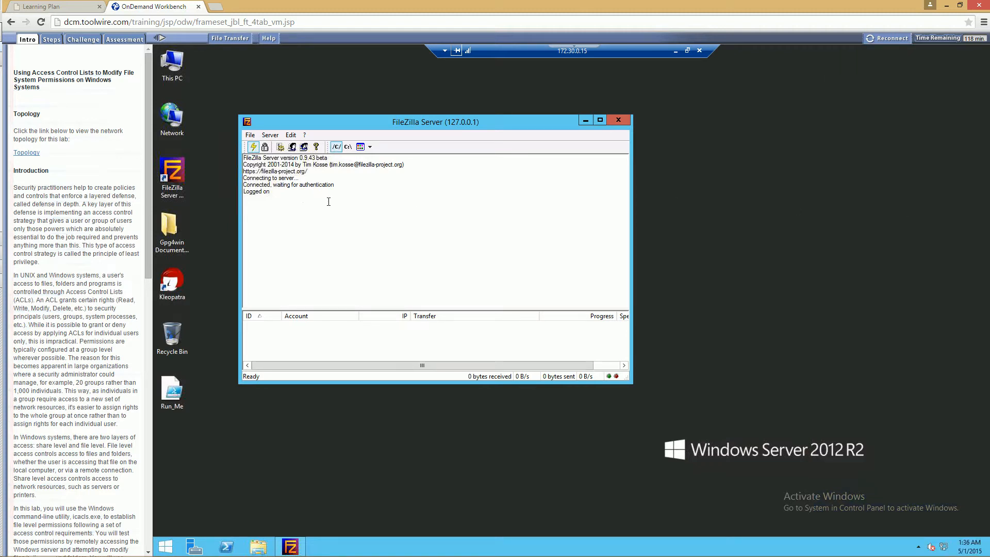
{"action": "left_click", "coordinate": [618, 120]}
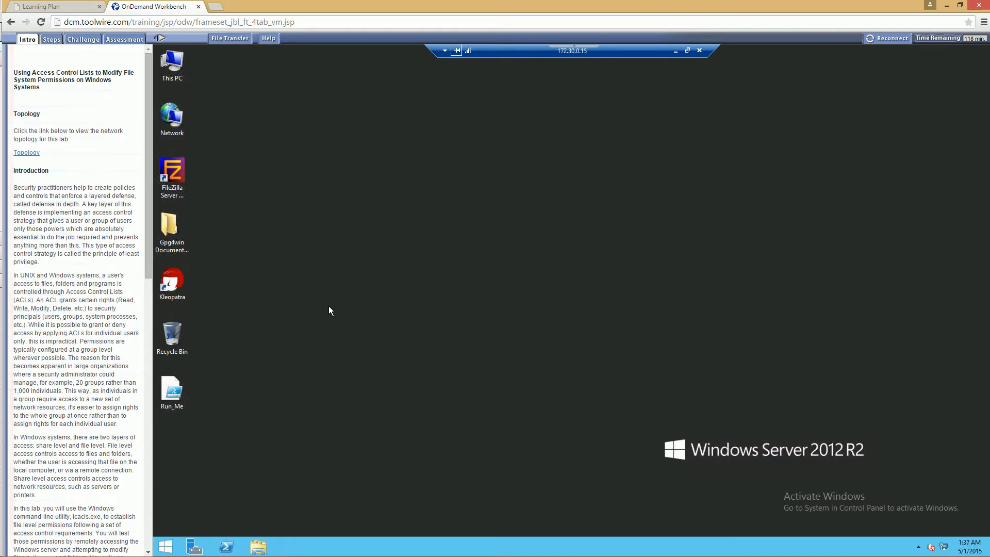
Run the Run_Me script on the remote desktop with PowerShell.
{"action": "right_click", "coordinate": [176, 390]}
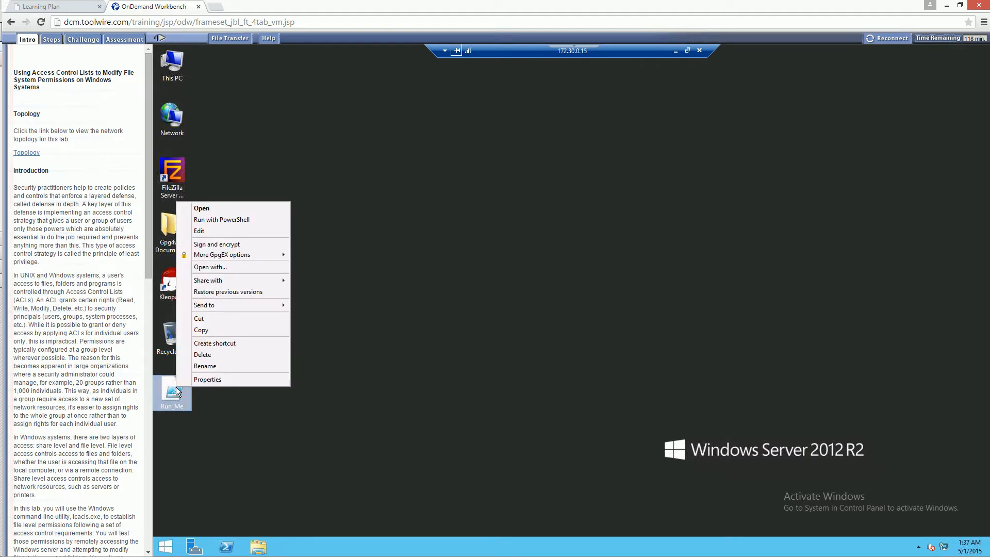
{"action": "left_click", "coordinate": [231, 219]}
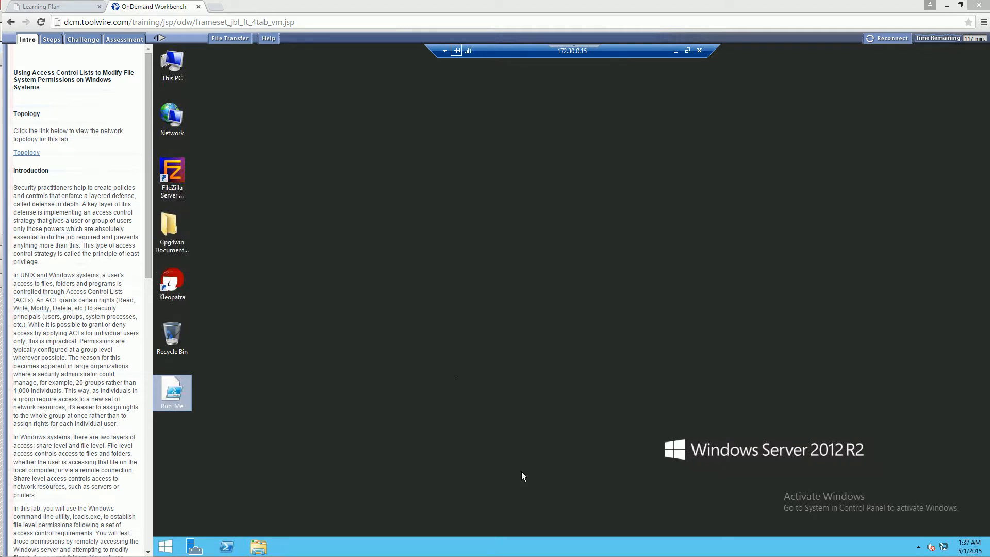
{"action": "left_click", "coordinate": [424, 365]}
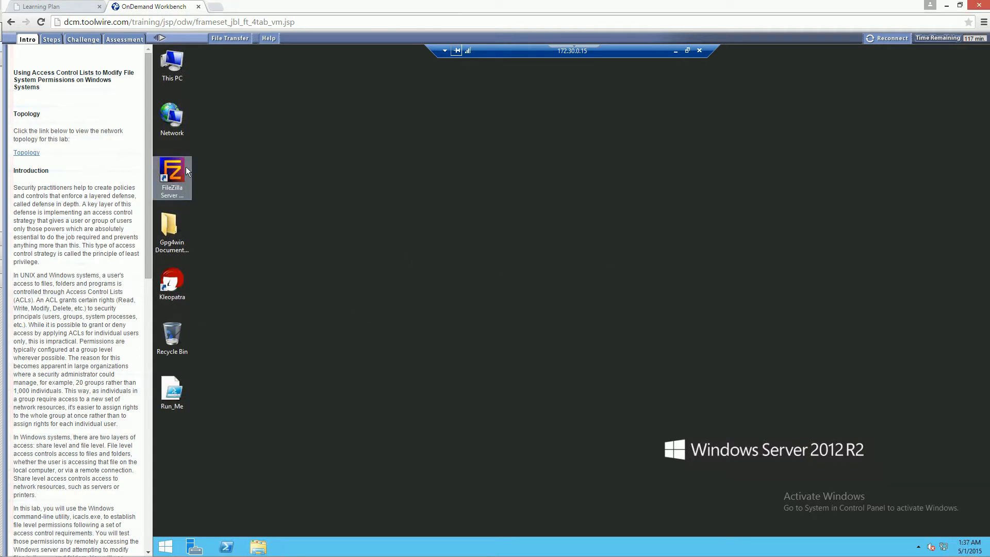
Browse to the LabDocuments folder on Local Disk (C:).
{"action": "double_click", "coordinate": [172, 64]}
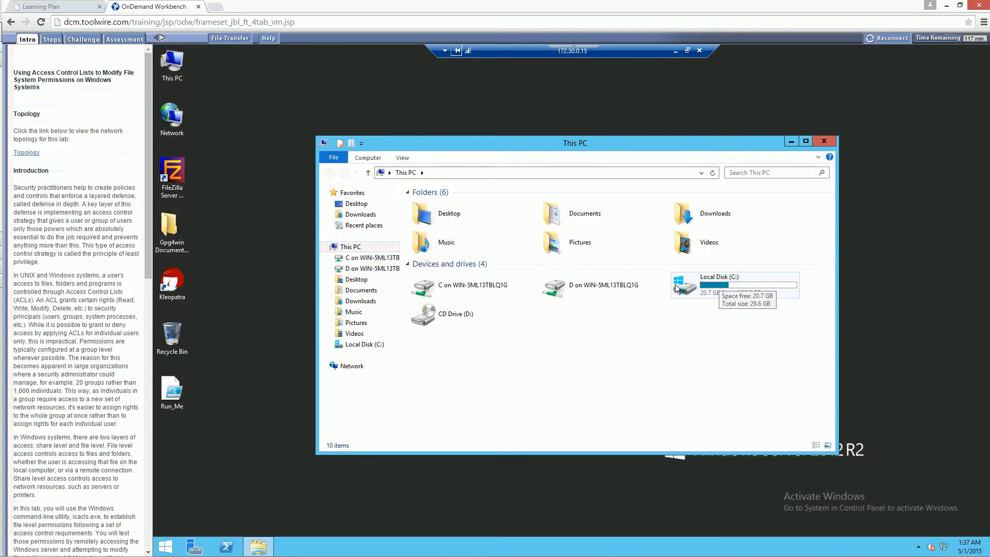
{"action": "double_click", "coordinate": [702, 291]}
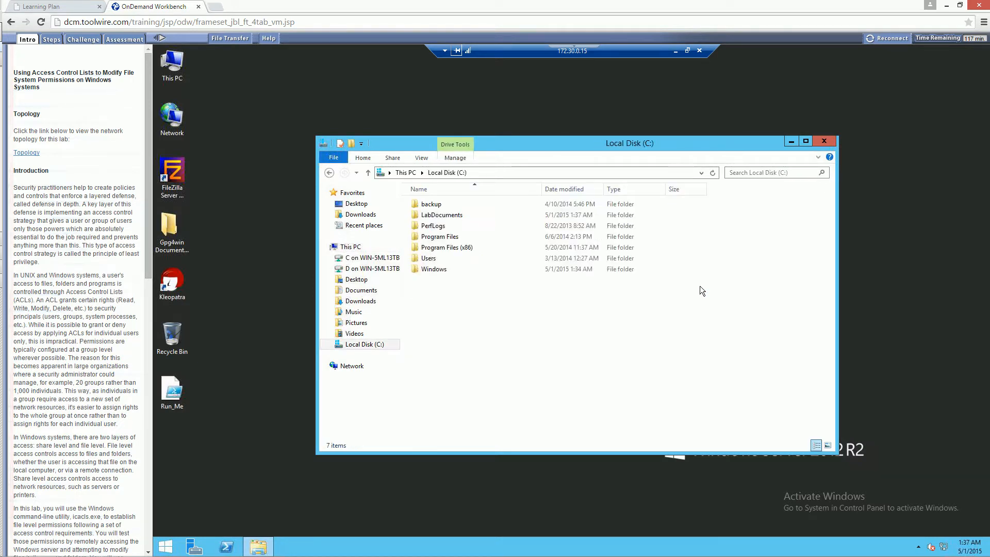
{"action": "left_click", "coordinate": [446, 218]}
{"action": "double_click", "coordinate": [447, 218]}
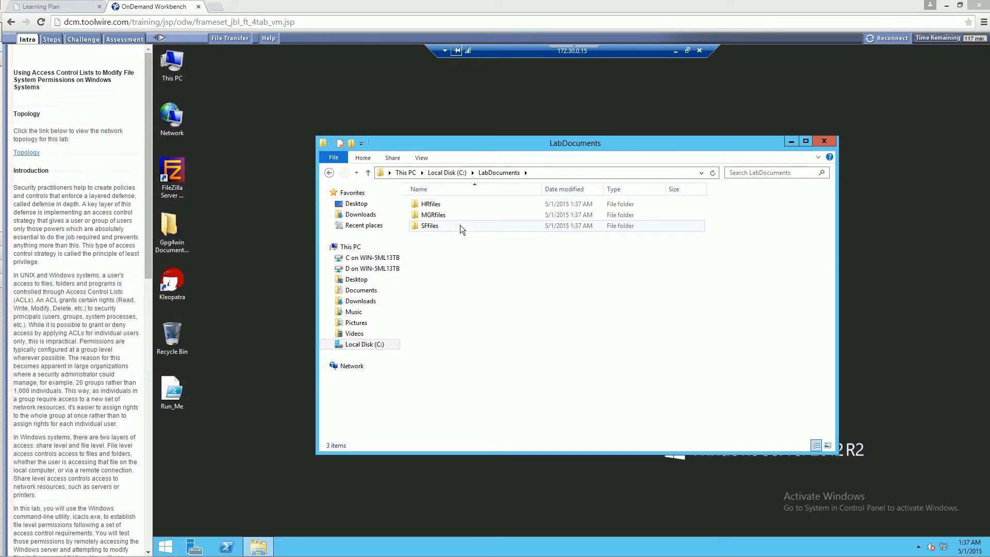
Examine the SFManager user's permissions in the security properties of the SFfiles folder.
{"action": "right_click", "coordinate": [434, 228]}
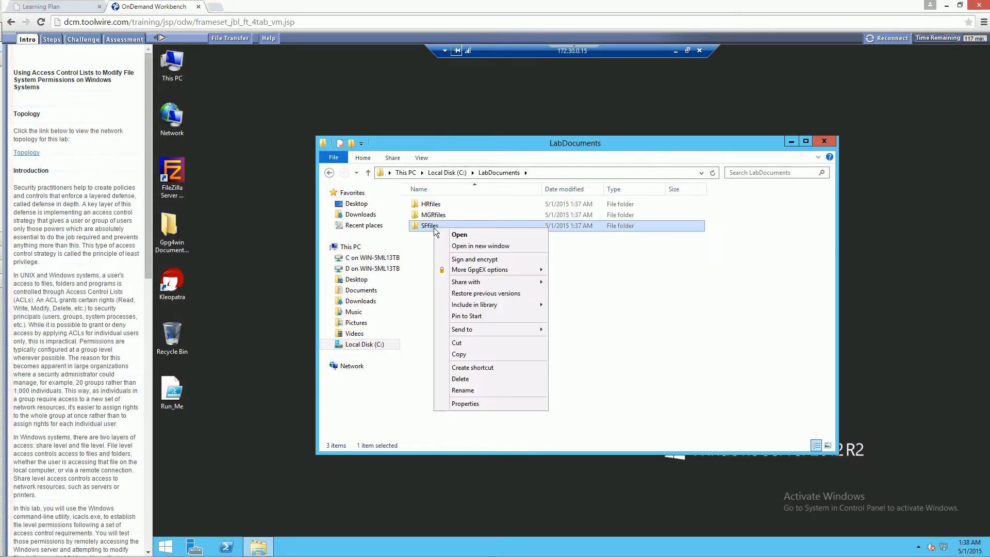
{"action": "left_click", "coordinate": [459, 404]}
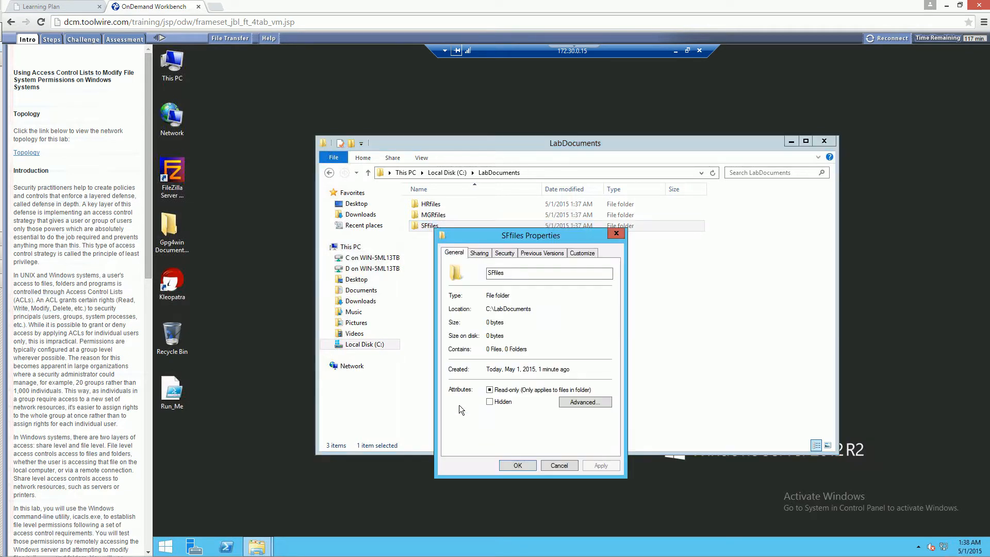
{"action": "left_click_drag", "start_coordinate": [536, 234], "coordinate": [514, 150]}
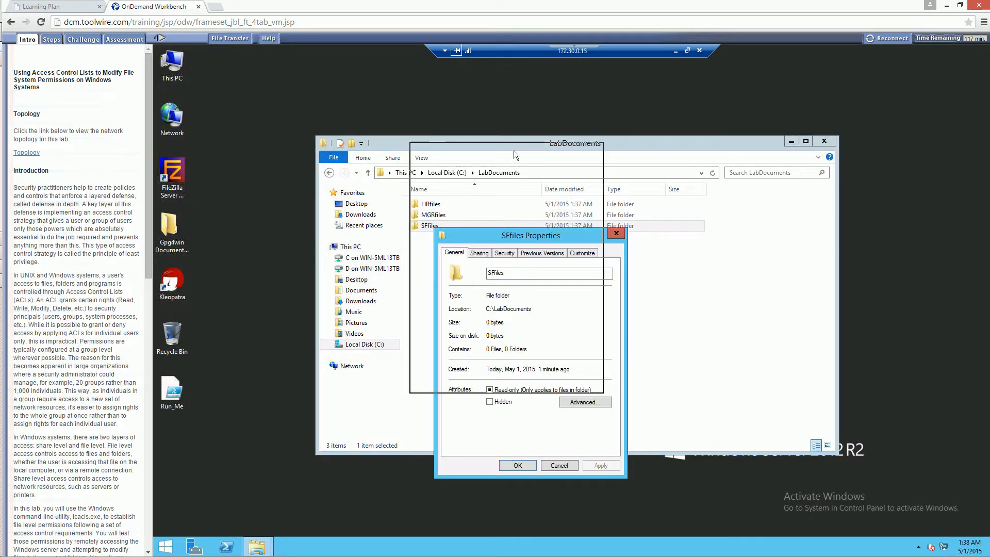
{"action": "left_click", "coordinate": [479, 170]}
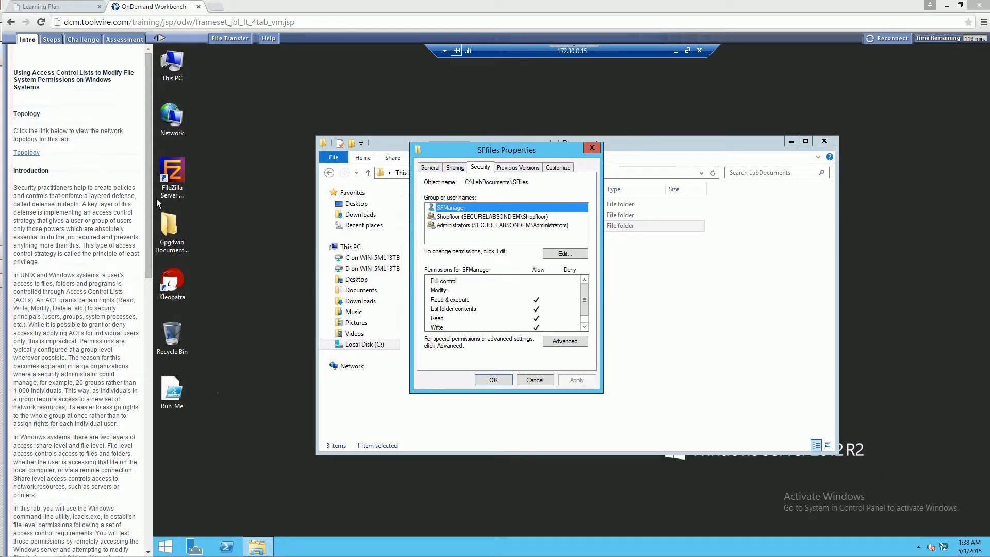
{"action": "left_click", "coordinate": [513, 292]}
{"action": "left_click", "coordinate": [486, 302]}
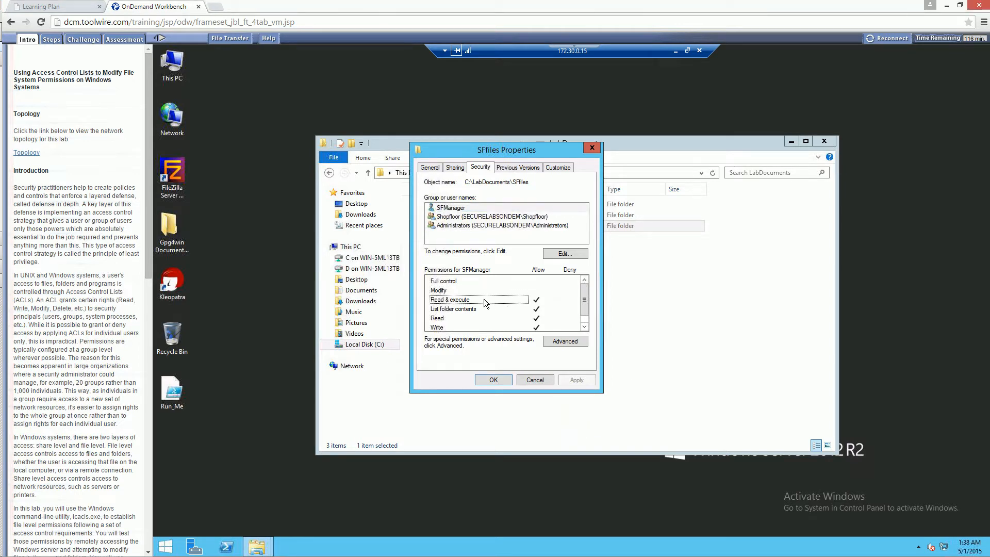
{"action": "left_click", "coordinate": [457, 310]}
{"action": "left_click", "coordinate": [442, 316]}
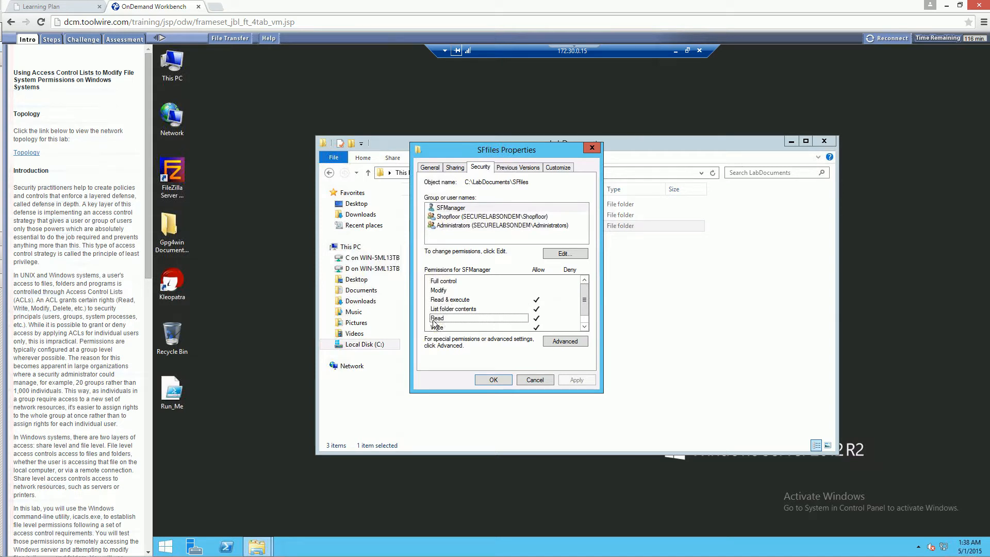
{"action": "left_click", "coordinate": [435, 328]}
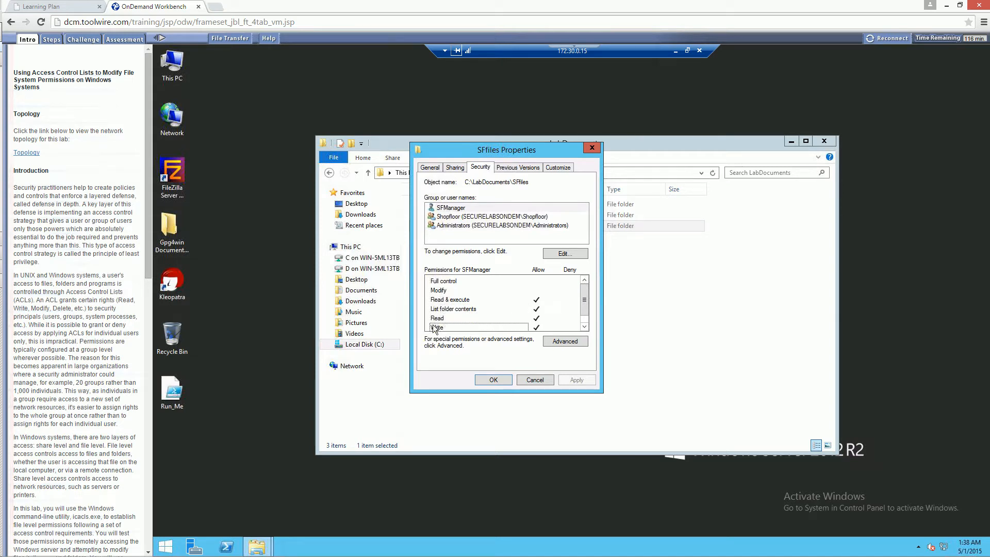
{"action": "left_click", "coordinate": [434, 289]}
{"action": "left_click", "coordinate": [439, 282]}
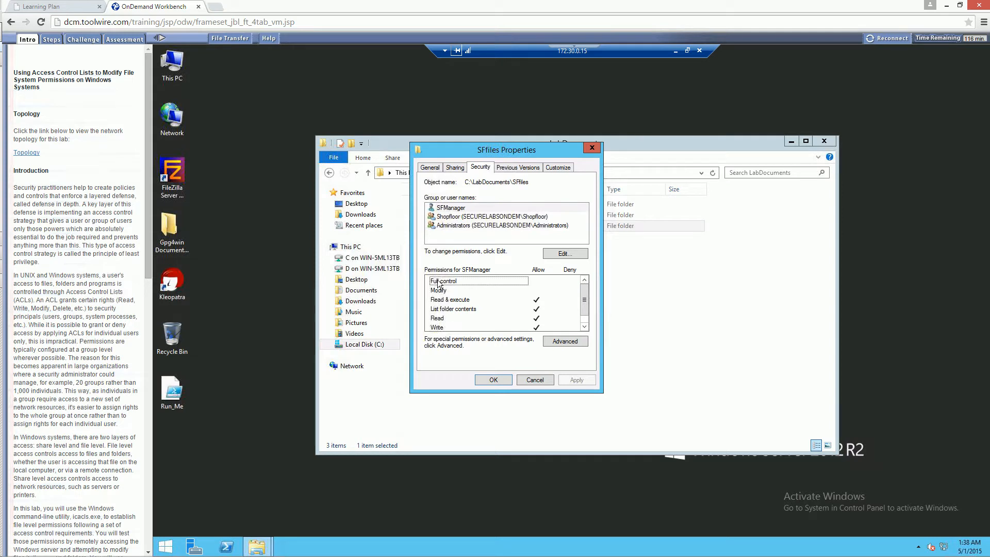
Check the Shopfloor and Administrators groups' permissions on the SFfiles folder, leaving the settings as they are.
{"action": "left_click", "coordinate": [491, 217]}
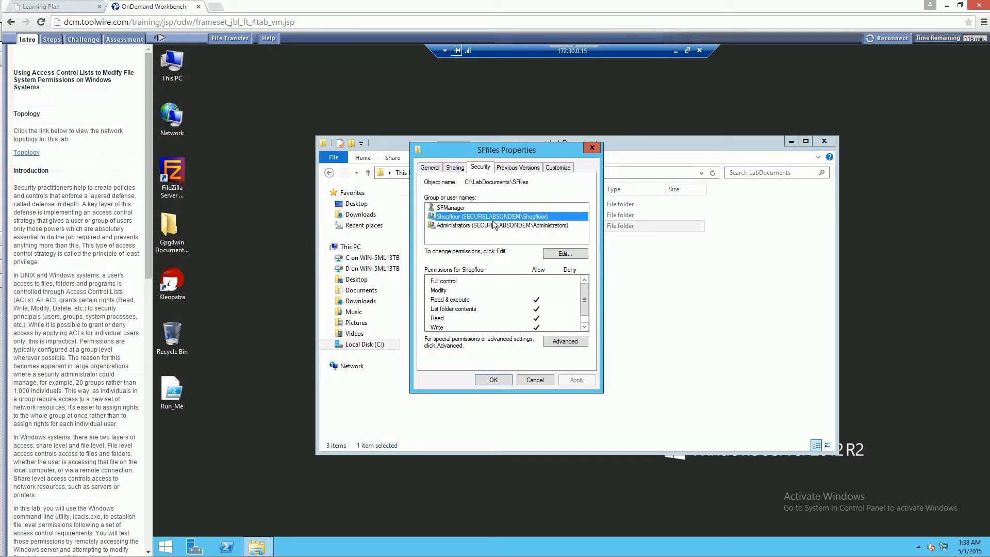
{"action": "left_click", "coordinate": [495, 226]}
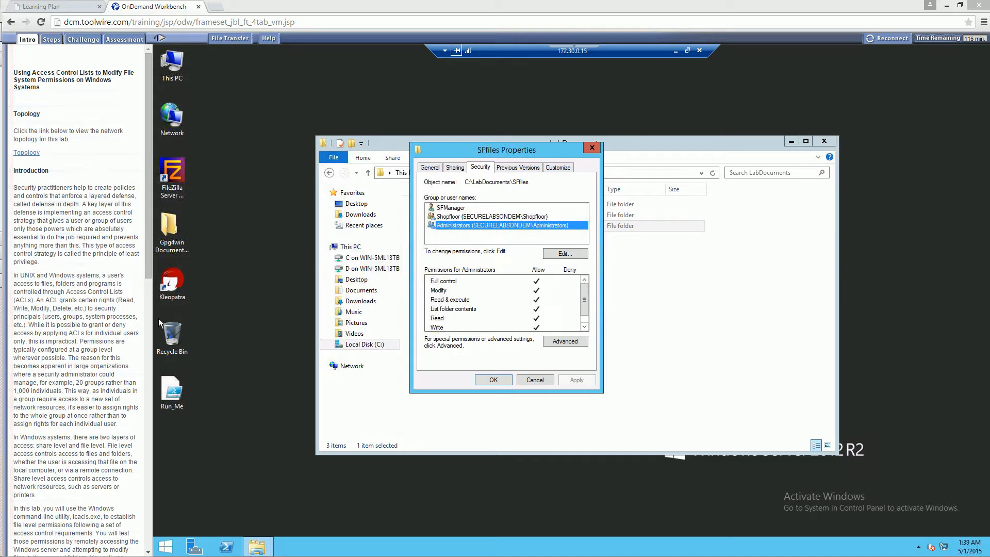
{"action": "left_click", "coordinate": [536, 380]}
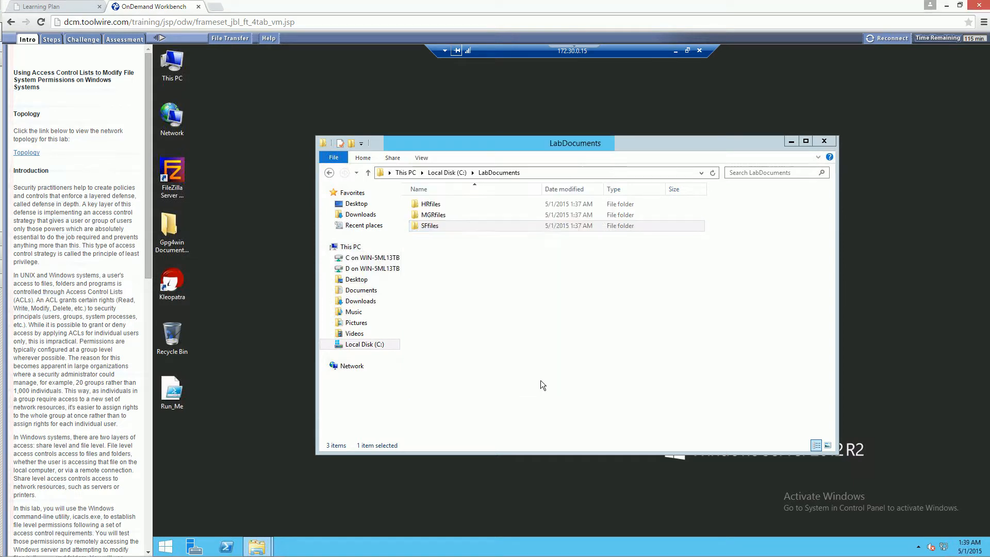
Inspect the Managers group's permissions in the security properties of the MGRfiles folder.
{"action": "right_click", "coordinate": [420, 217]}
{"action": "left_click", "coordinate": [454, 391]}
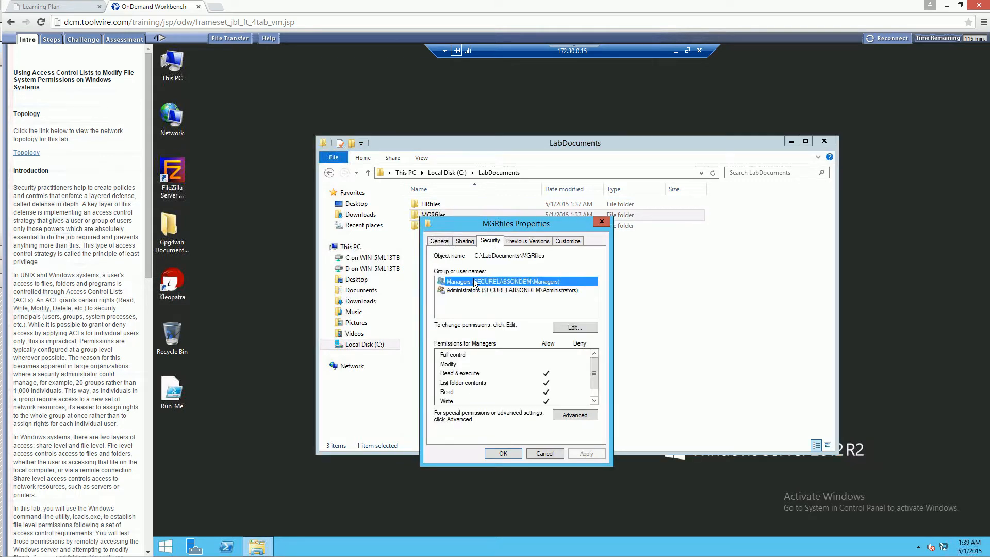
{"action": "left_click_drag", "start_coordinate": [474, 226], "coordinate": [471, 230]}
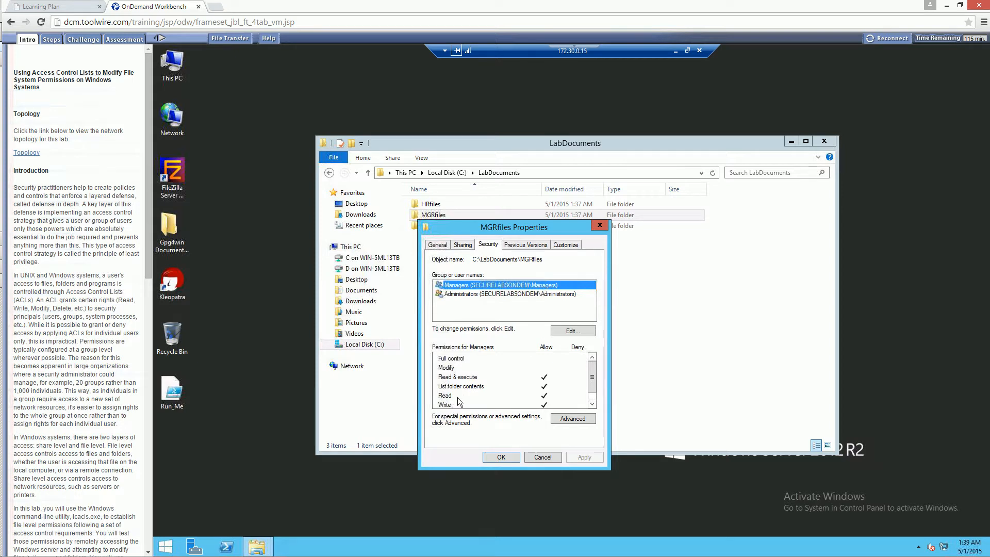
{"action": "left_click", "coordinate": [600, 225]}
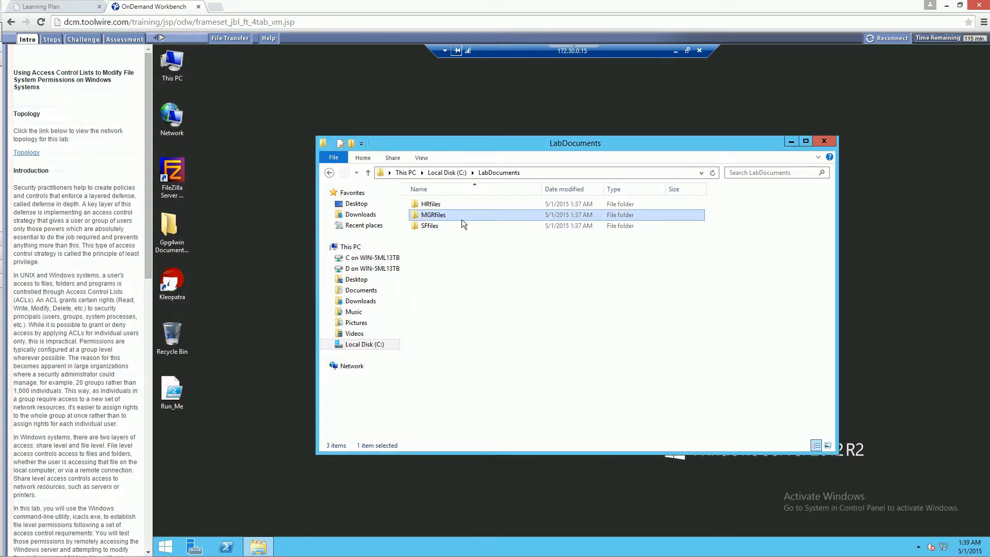
Inspect the HRManager, HumanResources and Administrators permissions in the security properties of the HRfiles folder.
{"action": "left_click", "coordinate": [436, 206]}
{"action": "right_click", "coordinate": [435, 208]}
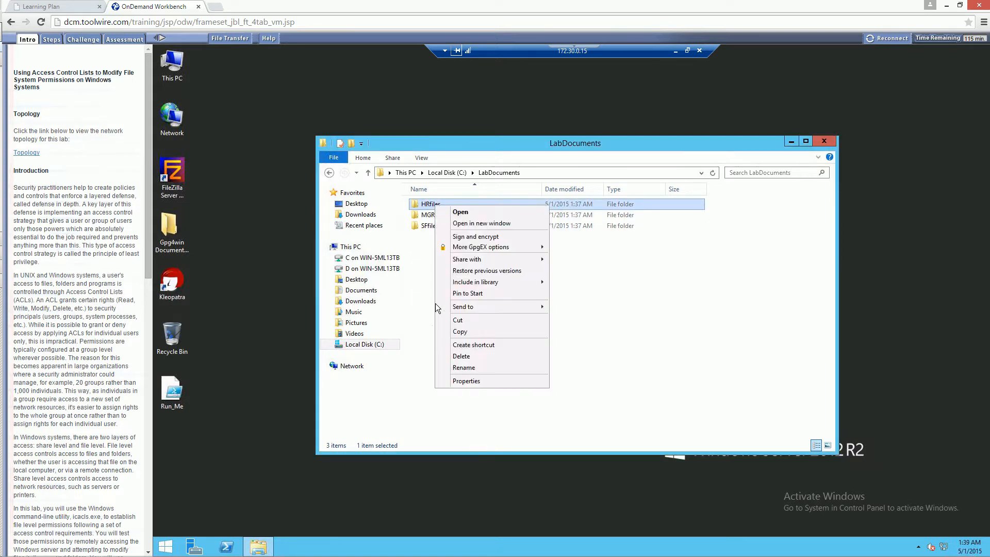
{"action": "left_click", "coordinate": [456, 376]}
{"action": "left_click", "coordinate": [506, 230]}
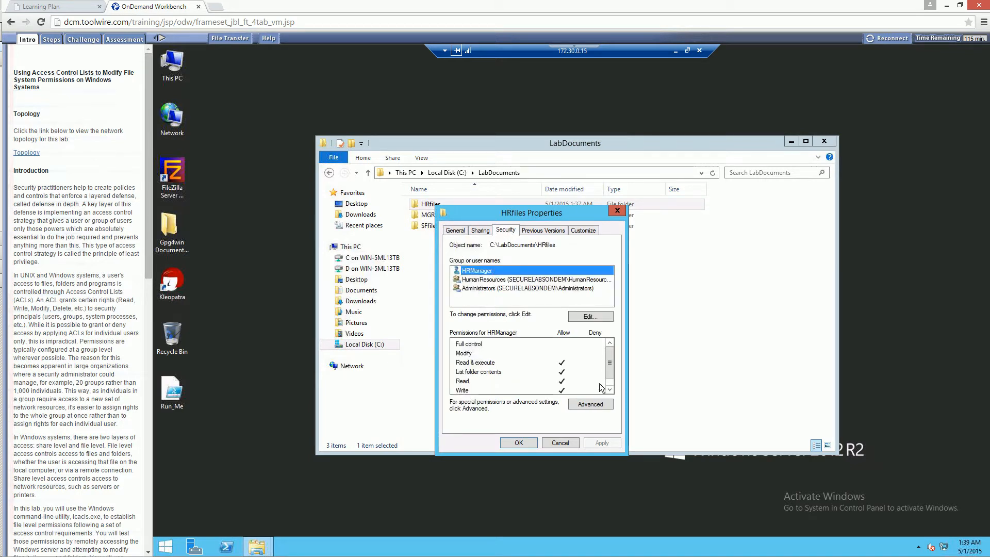
{"action": "left_click", "coordinate": [481, 280]}
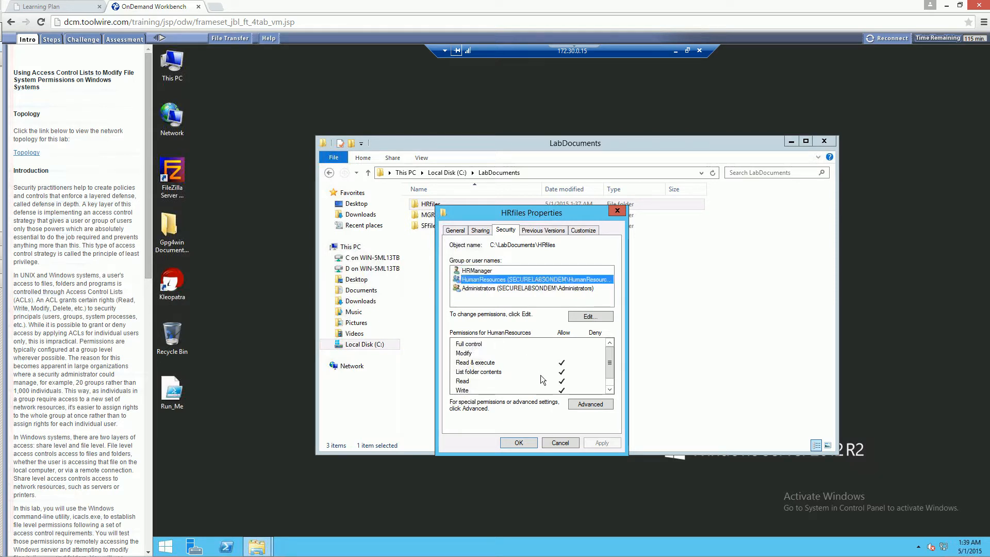
{"action": "left_click", "coordinate": [468, 290]}
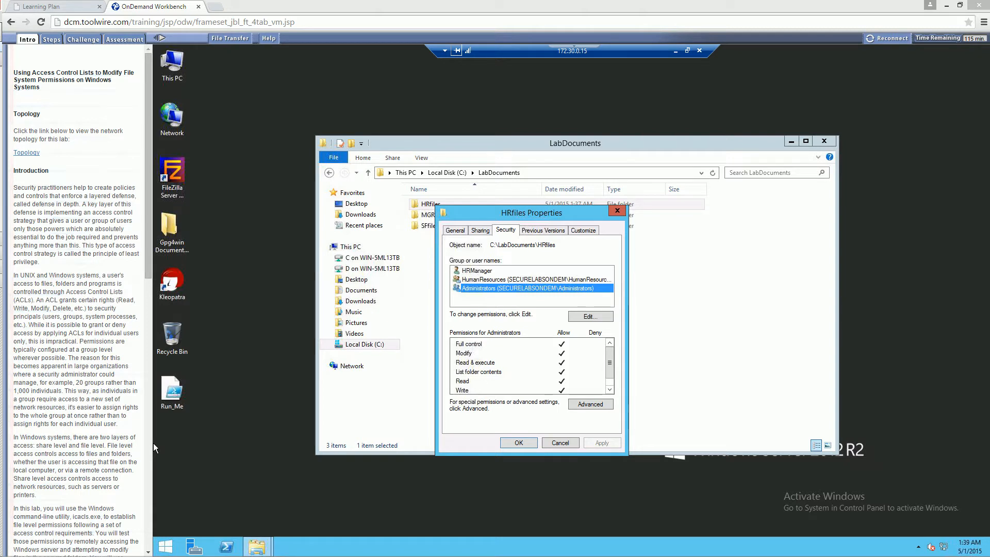
{"action": "left_click", "coordinate": [559, 443]}
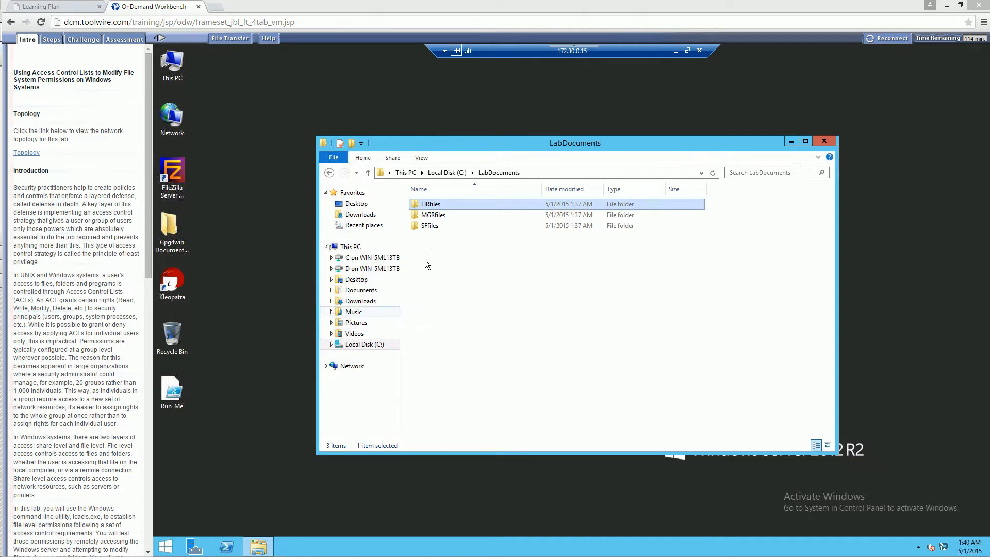
Open the SFfiles folder's permissions for editing and allow Modify for the SFManager user.
{"action": "right_click", "coordinate": [434, 227]}
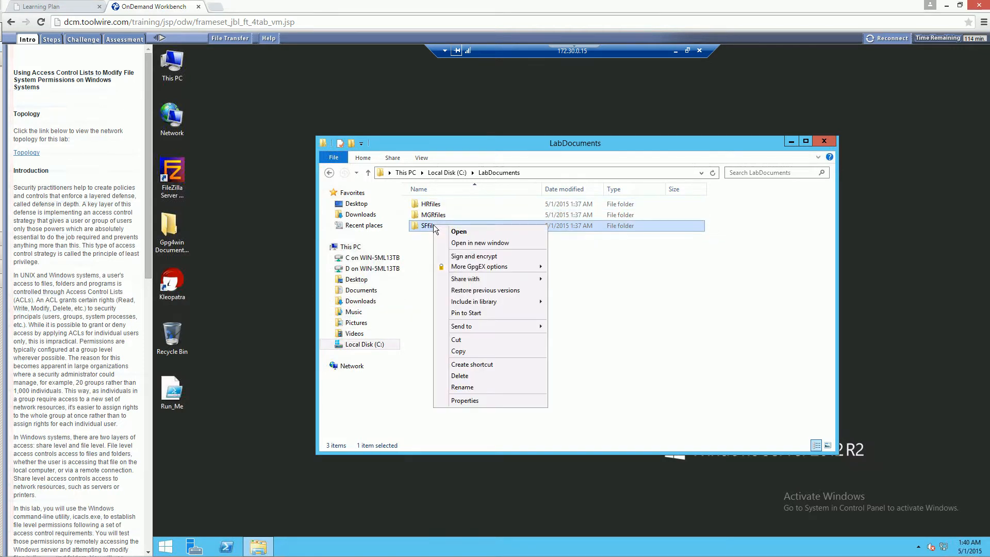
{"action": "left_click", "coordinate": [478, 404]}
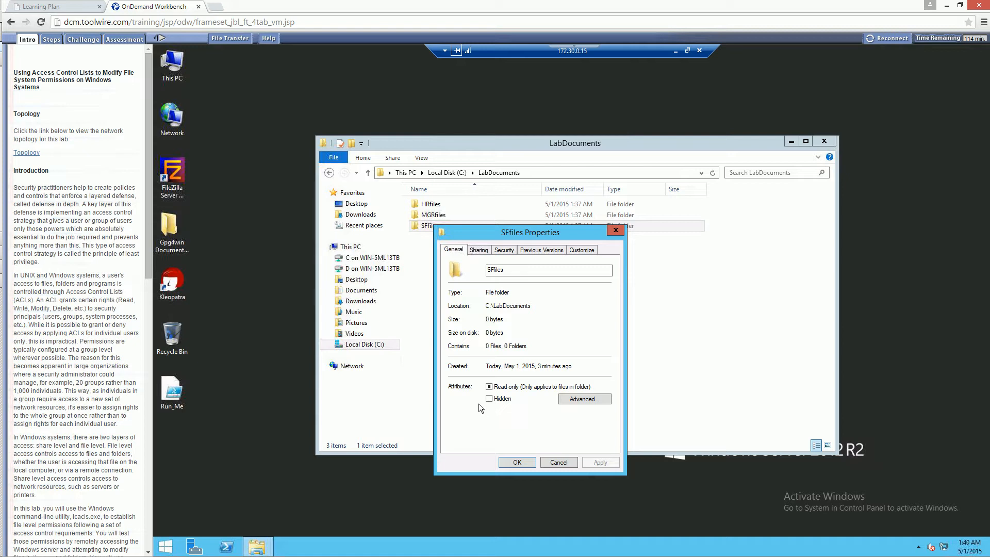
{"action": "left_click", "coordinate": [494, 251]}
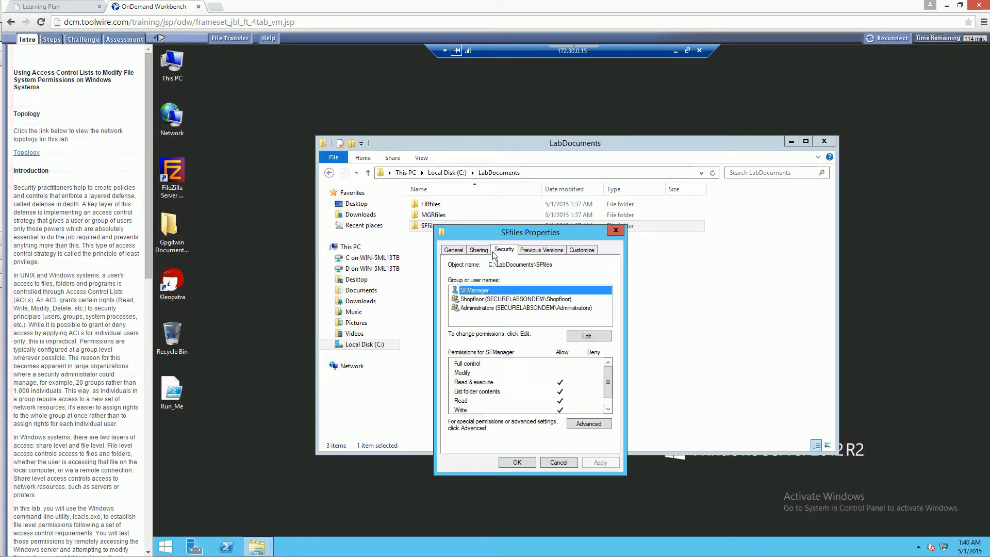
{"action": "left_click", "coordinate": [579, 338]}
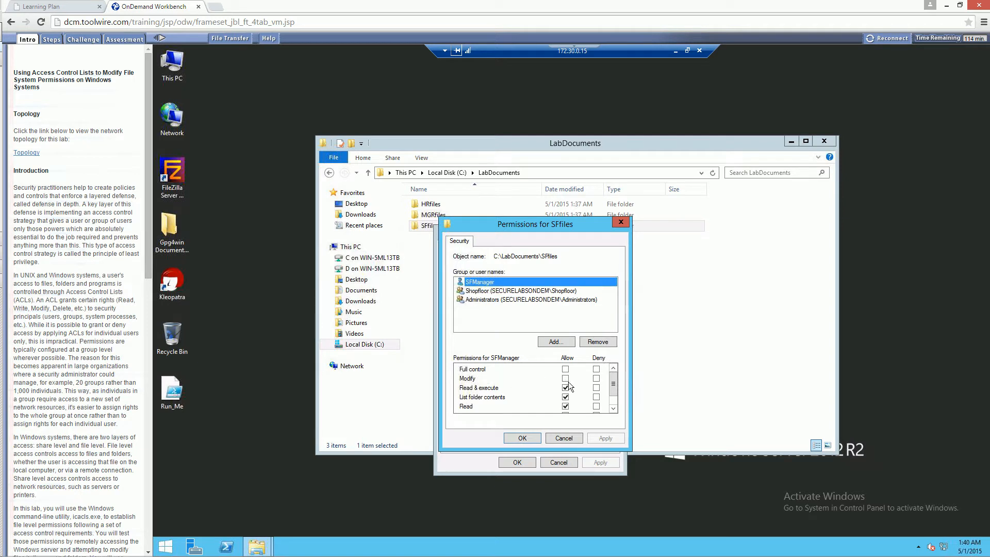
{"action": "left_click", "coordinate": [565, 379]}
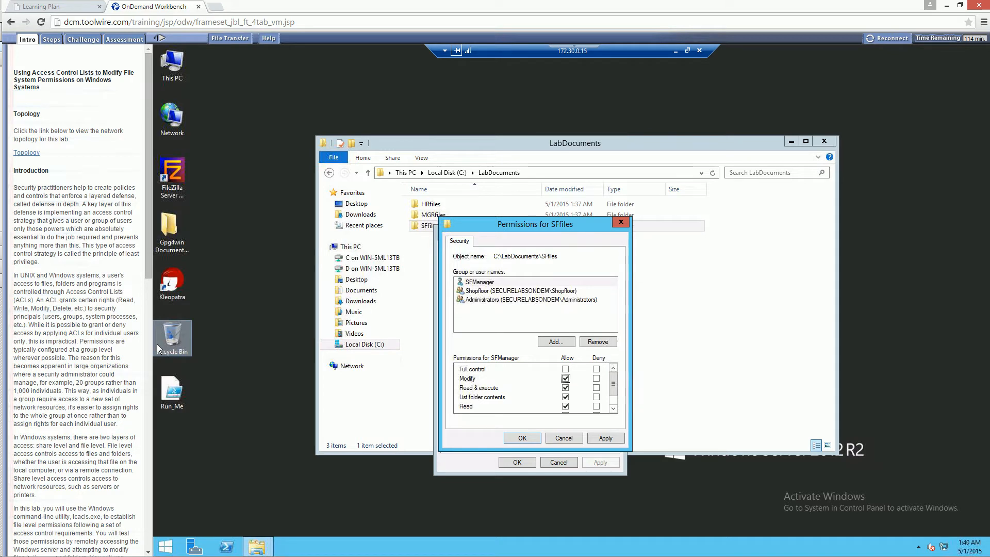
{"action": "left_click", "coordinate": [565, 397]}
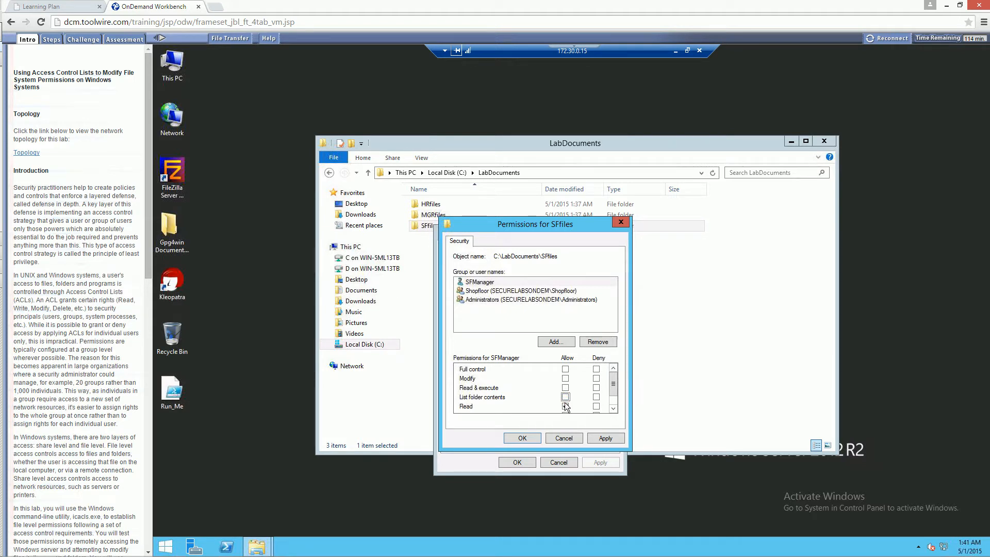
{"action": "left_click", "coordinate": [565, 406]}
{"action": "left_click", "coordinate": [566, 379]}
{"action": "left_click", "coordinate": [565, 406]}
{"action": "left_click", "coordinate": [565, 378]}
Allow Modify for the Shopfloor group on the SFfiles folder, then apply the permissions and close its properties.
{"action": "left_click", "coordinate": [511, 292]}
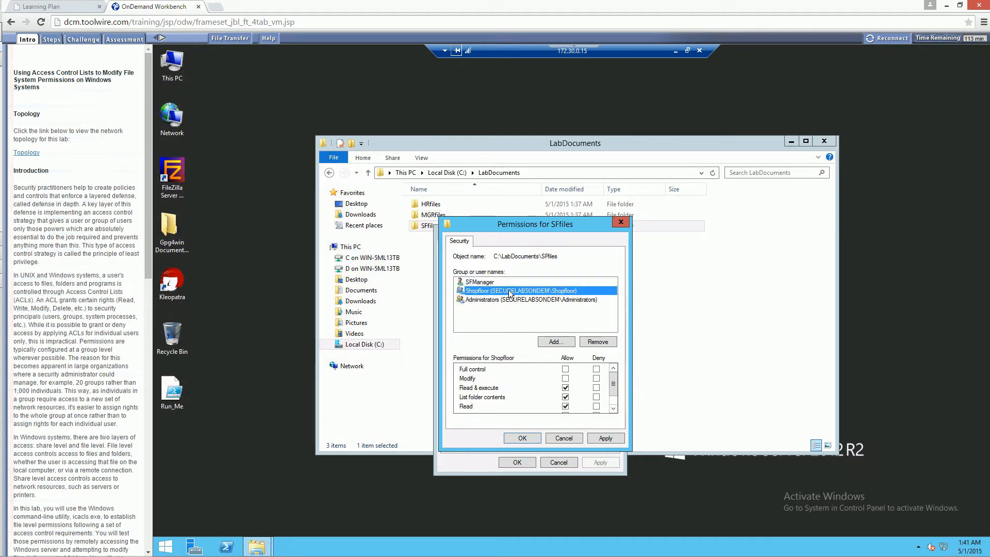
{"action": "left_click", "coordinate": [565, 378]}
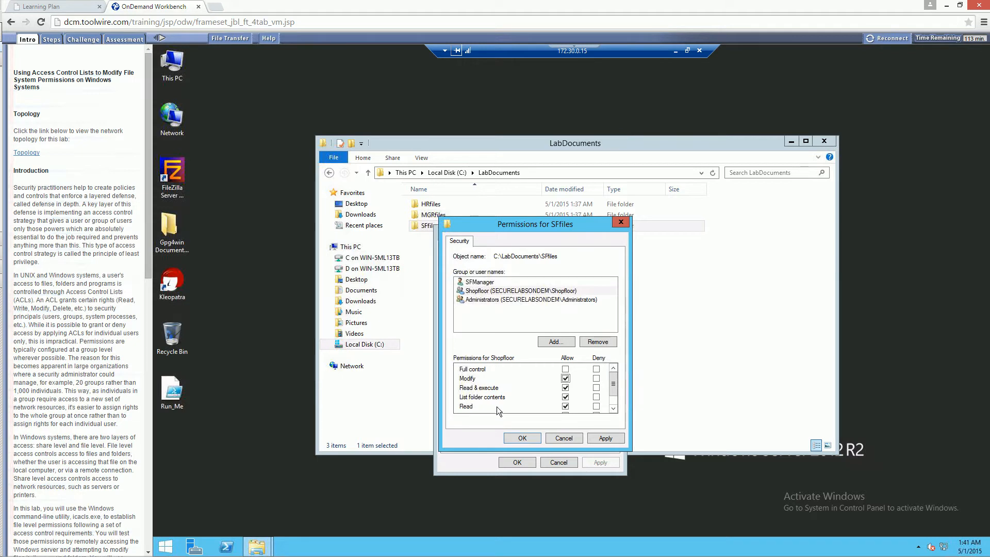
{"action": "left_click", "coordinate": [566, 406]}
{"action": "left_click", "coordinate": [565, 378]}
{"action": "left_click", "coordinate": [615, 436]}
{"action": "left_click", "coordinate": [519, 437]}
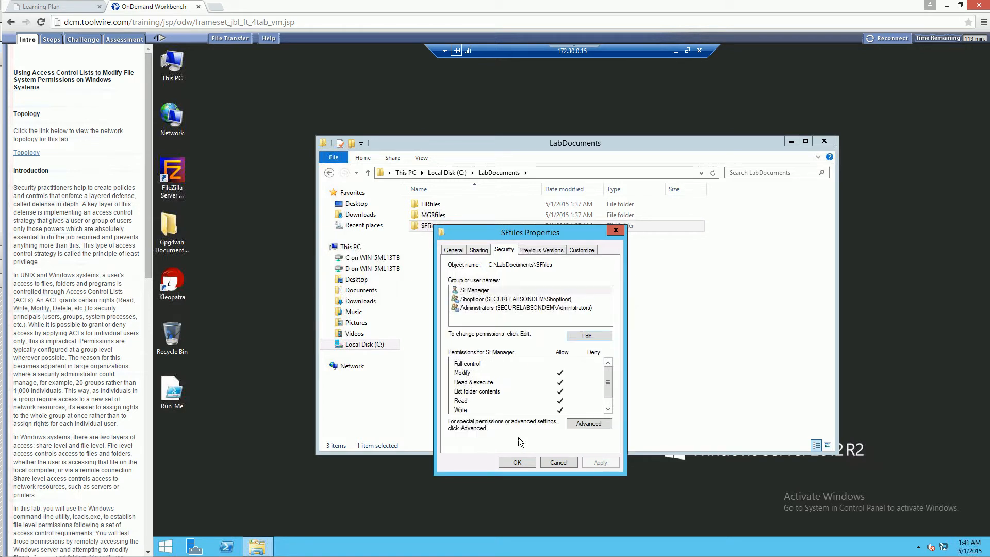
{"action": "left_click", "coordinate": [516, 460]}
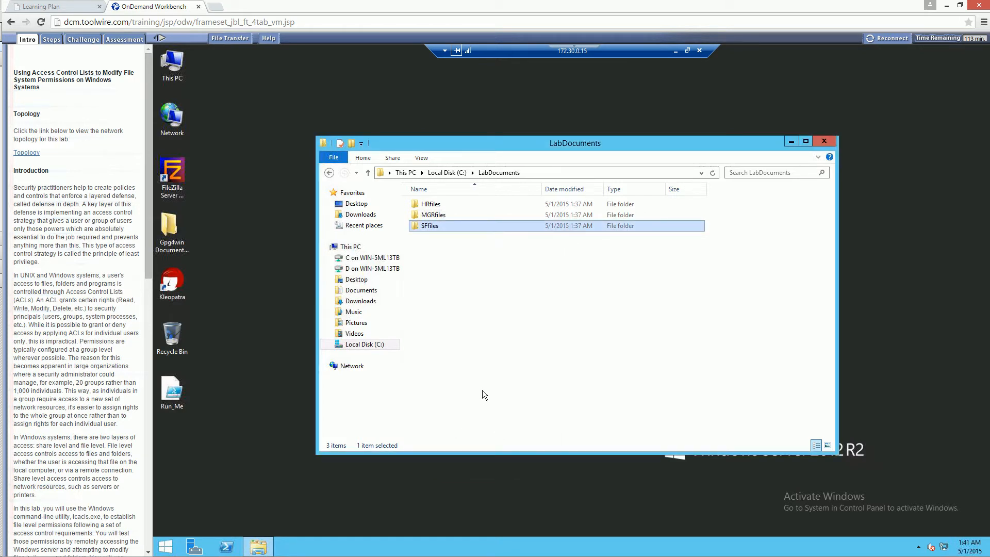
Open the HRfiles folder's permissions for editing and allow Modify for the HRManager user.
{"action": "right_click", "coordinate": [425, 203]}
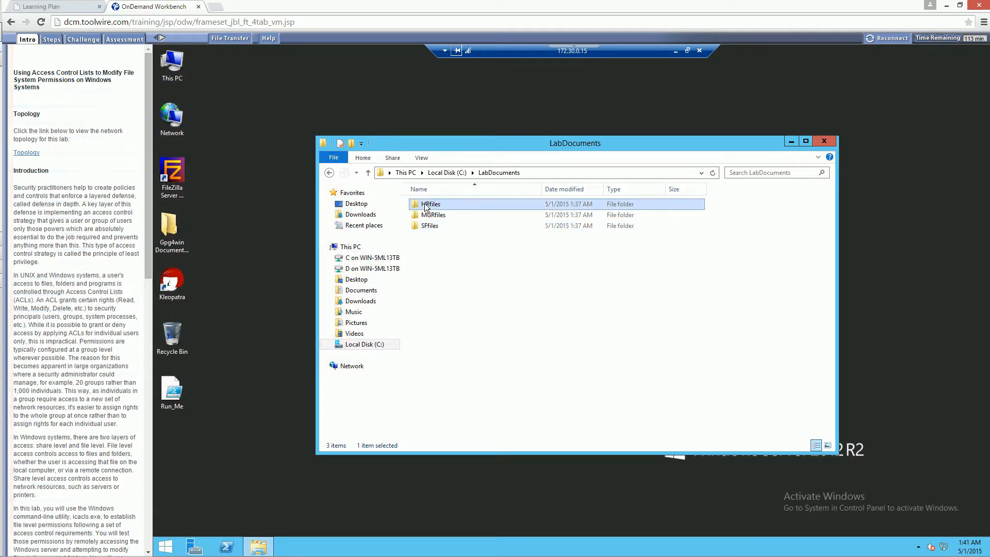
{"action": "left_click", "coordinate": [482, 380]}
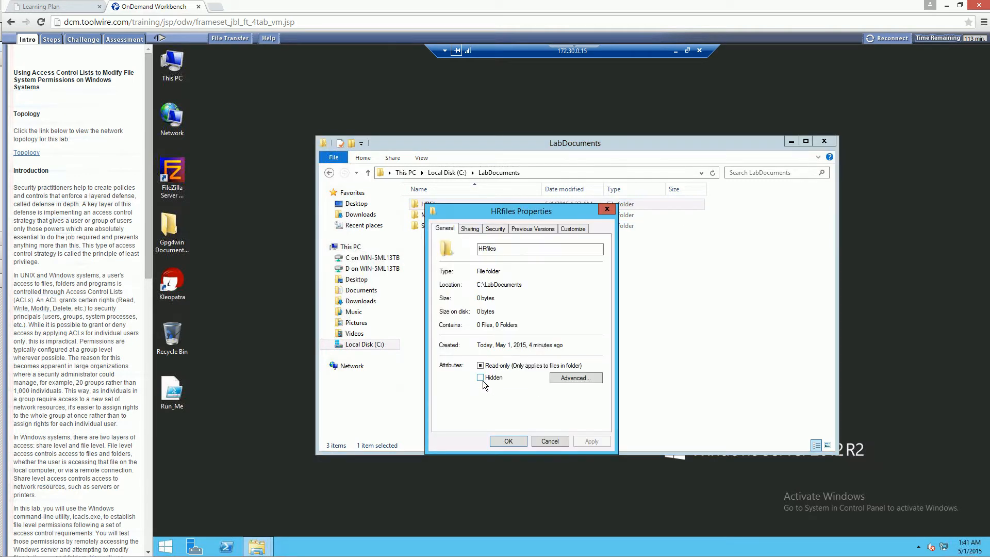
{"action": "left_click", "coordinate": [489, 231]}
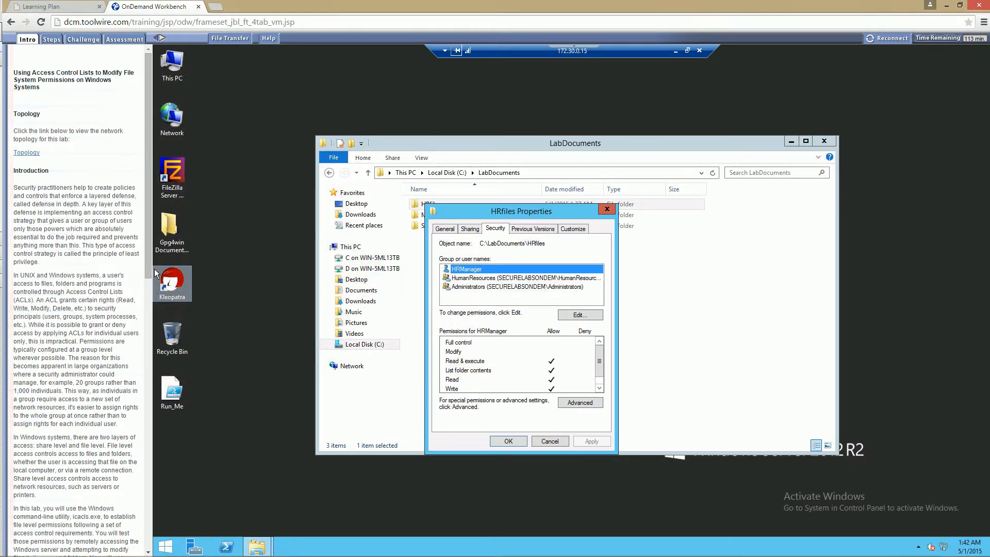
{"action": "left_click", "coordinate": [578, 315]}
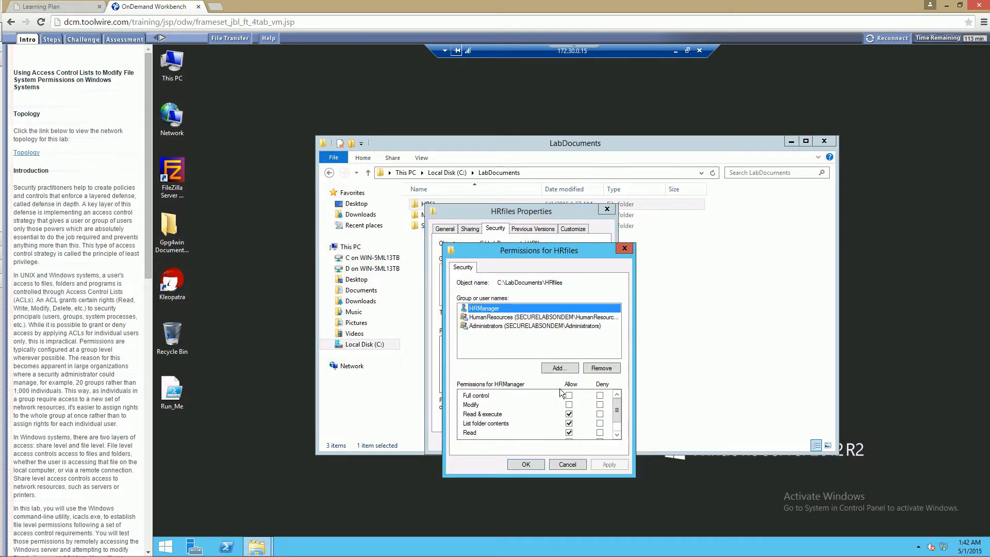
{"action": "left_click", "coordinate": [569, 406]}
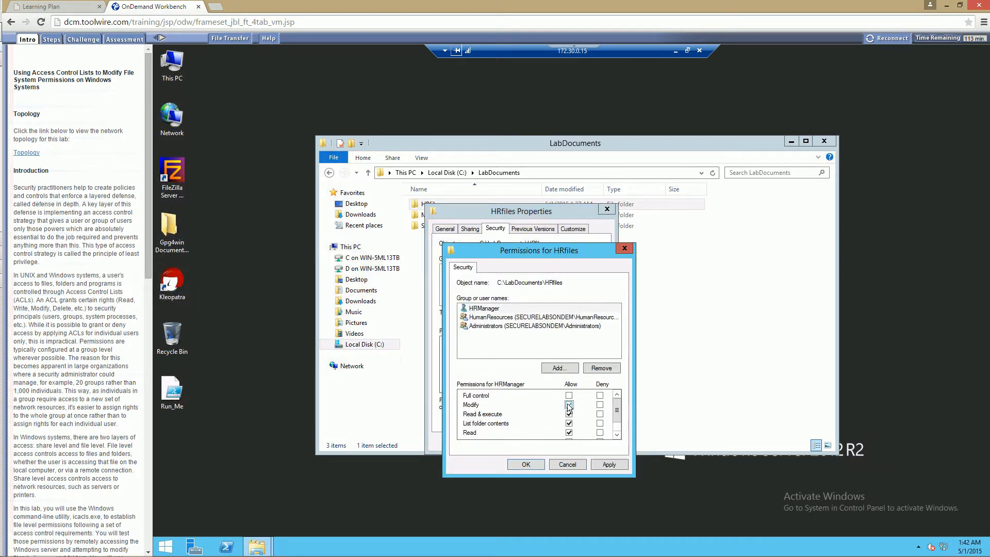
Allow Modify for the HumanResources group on the HRfiles folder, then apply the permissions and close its properties.
{"action": "left_click", "coordinate": [487, 317]}
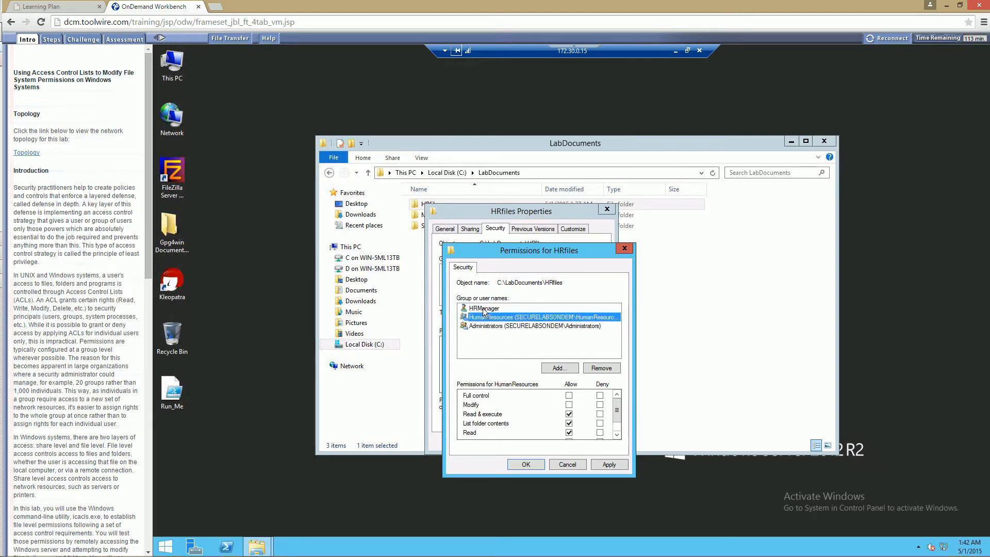
{"action": "left_click", "coordinate": [569, 404]}
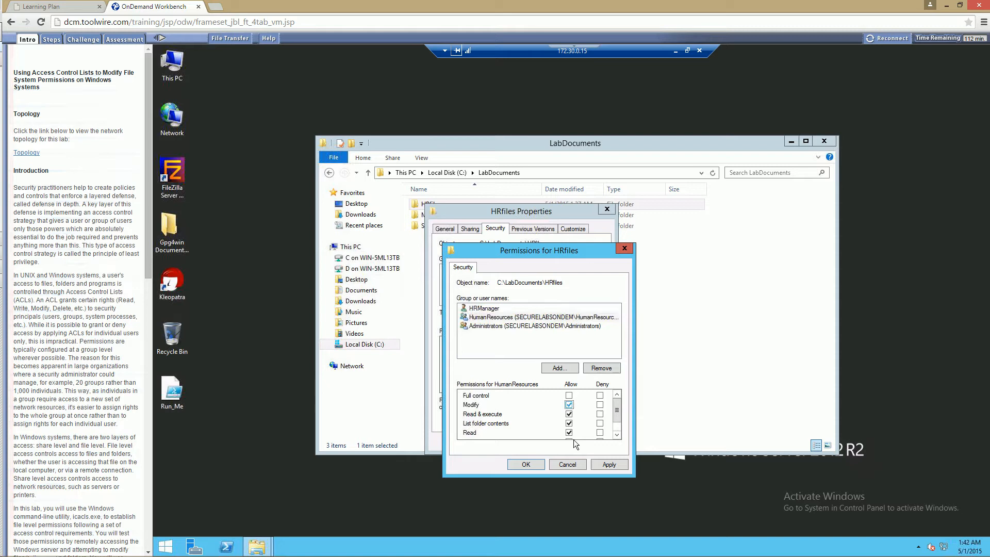
{"action": "left_click", "coordinate": [613, 466]}
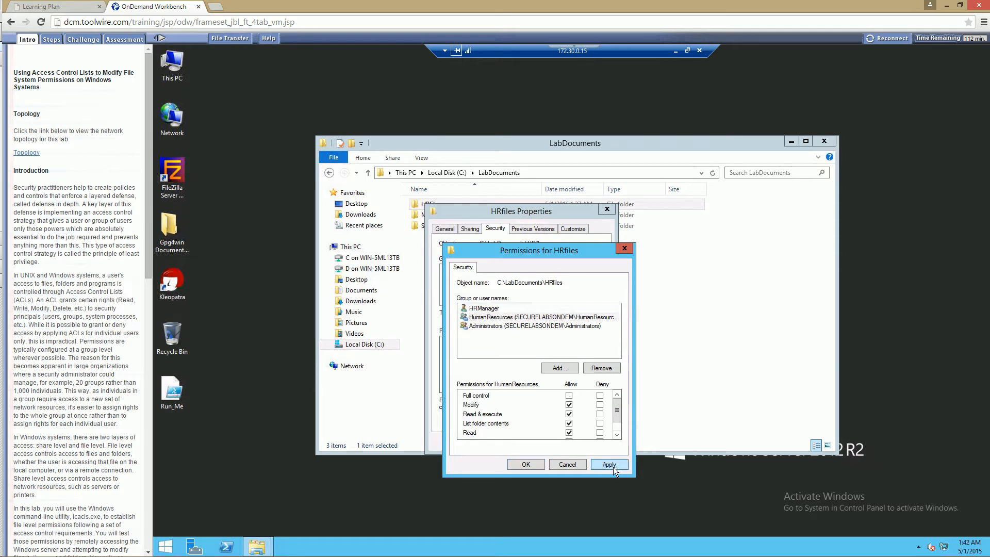
{"action": "left_click", "coordinate": [530, 463]}
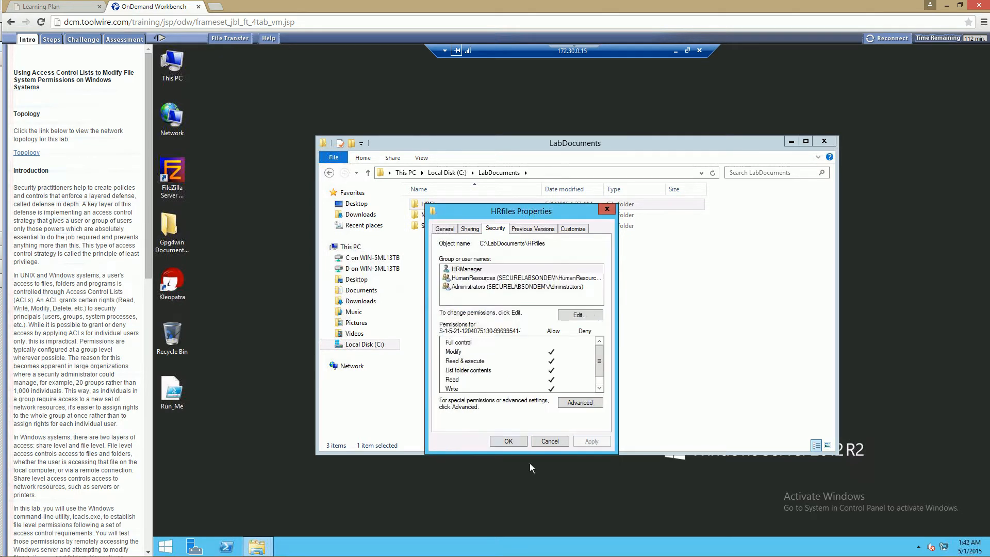
{"action": "left_click", "coordinate": [507, 440]}
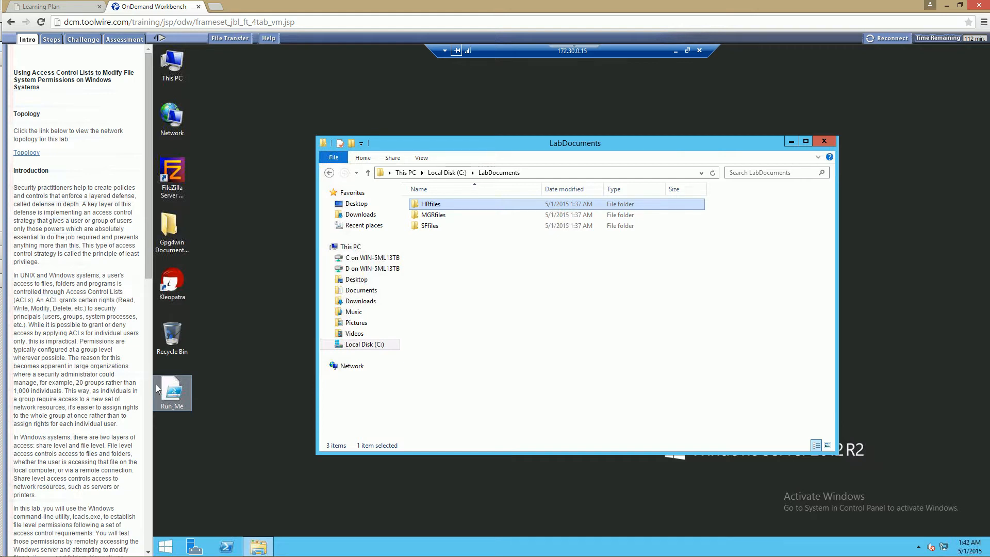
Allow Modify for the Managers group in the MGRfiles folder's permissions, apply the change and close its properties.
{"action": "right_click", "coordinate": [419, 215]}
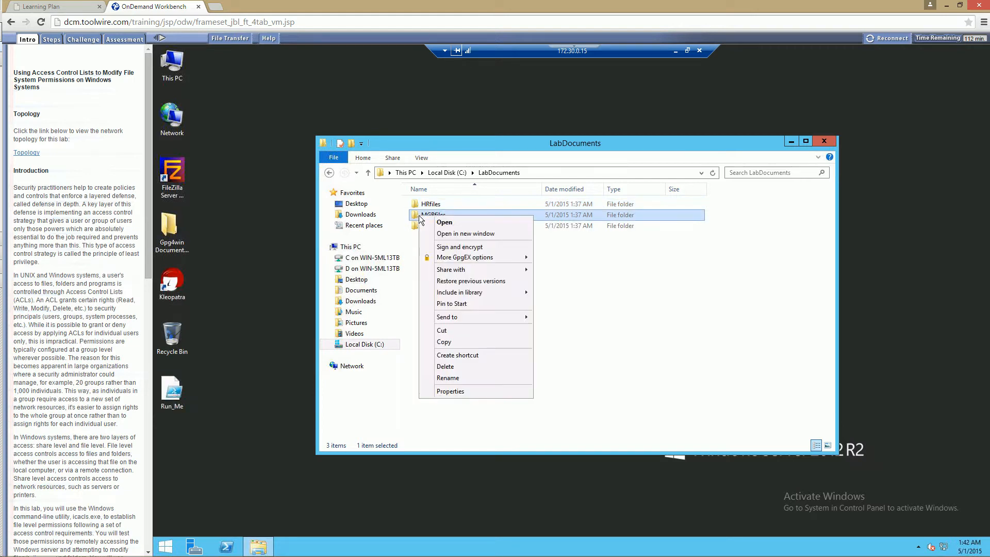
{"action": "left_click", "coordinate": [465, 391]}
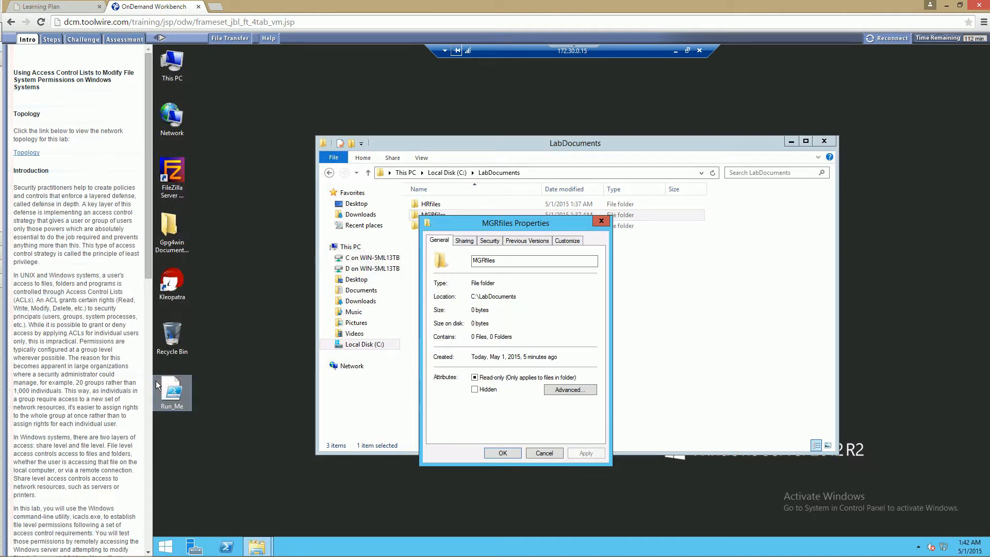
{"action": "left_click", "coordinate": [482, 241]}
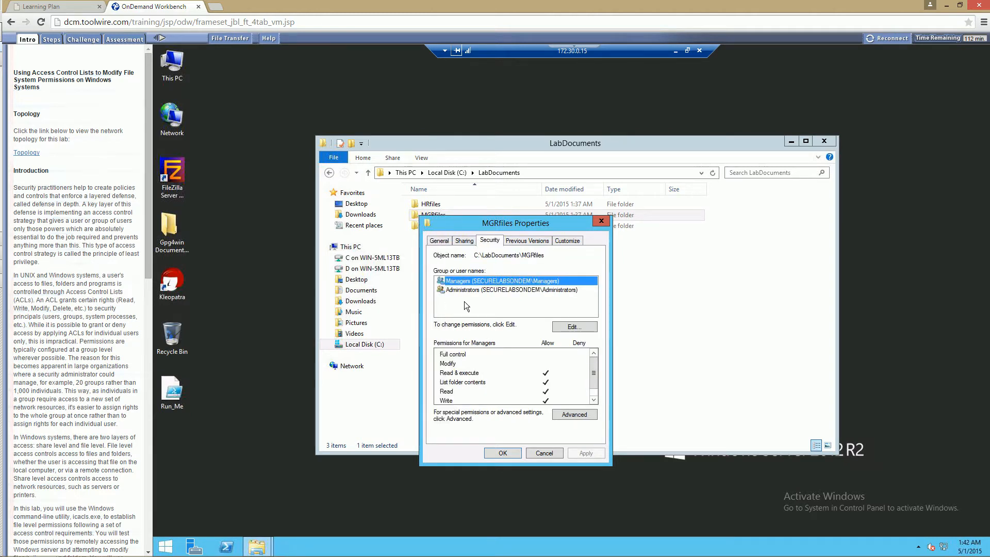
{"action": "left_click", "coordinate": [572, 327]}
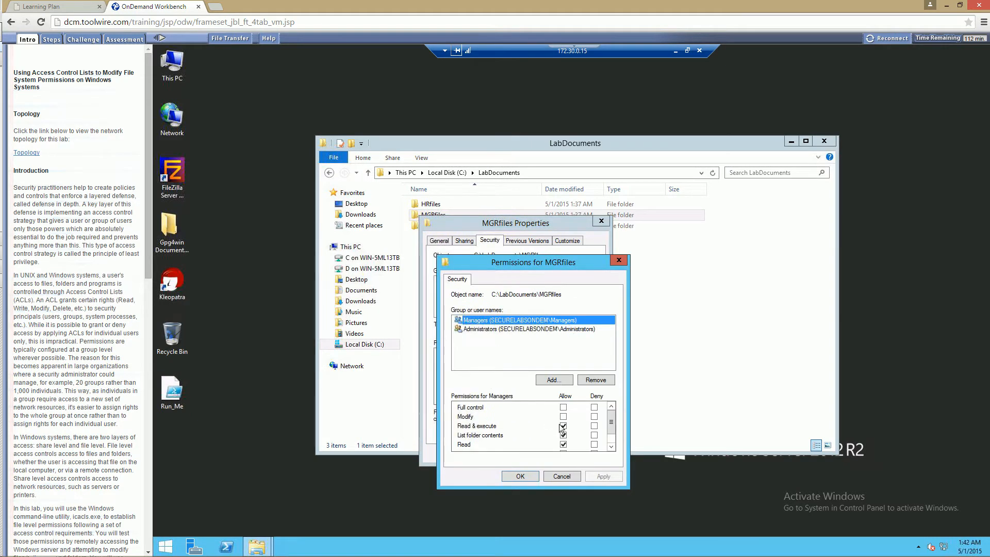
{"action": "left_click", "coordinate": [564, 426]}
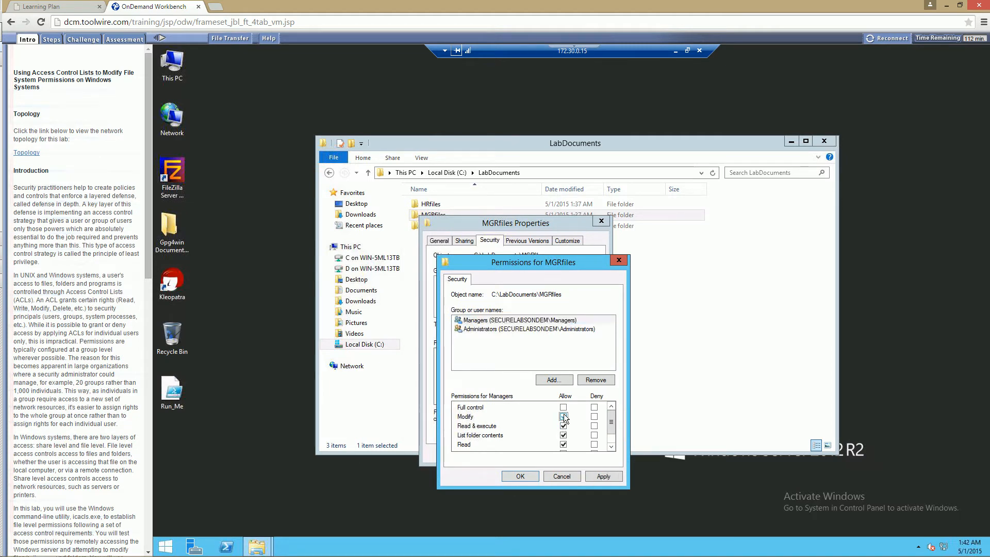
{"action": "left_click", "coordinate": [564, 417]}
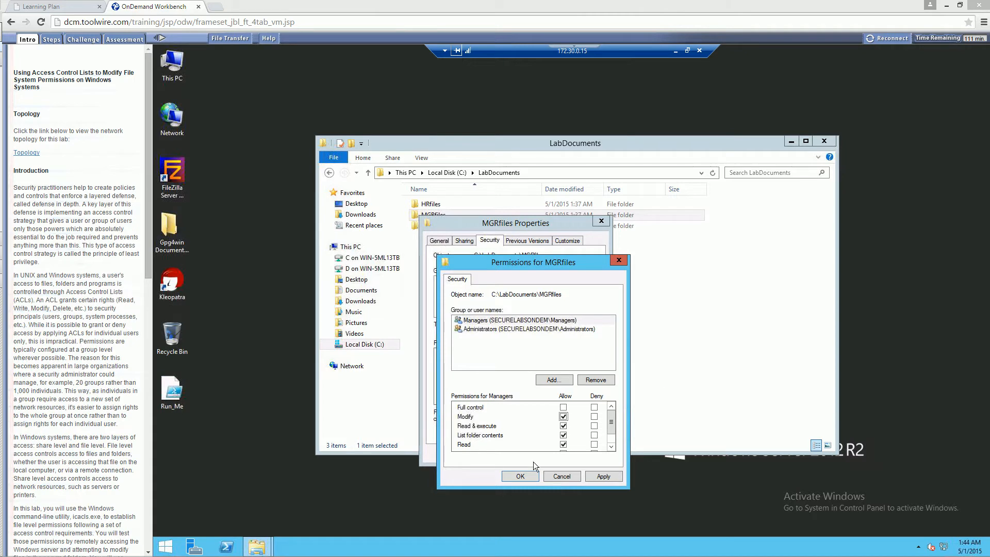
{"action": "left_click", "coordinate": [601, 476]}
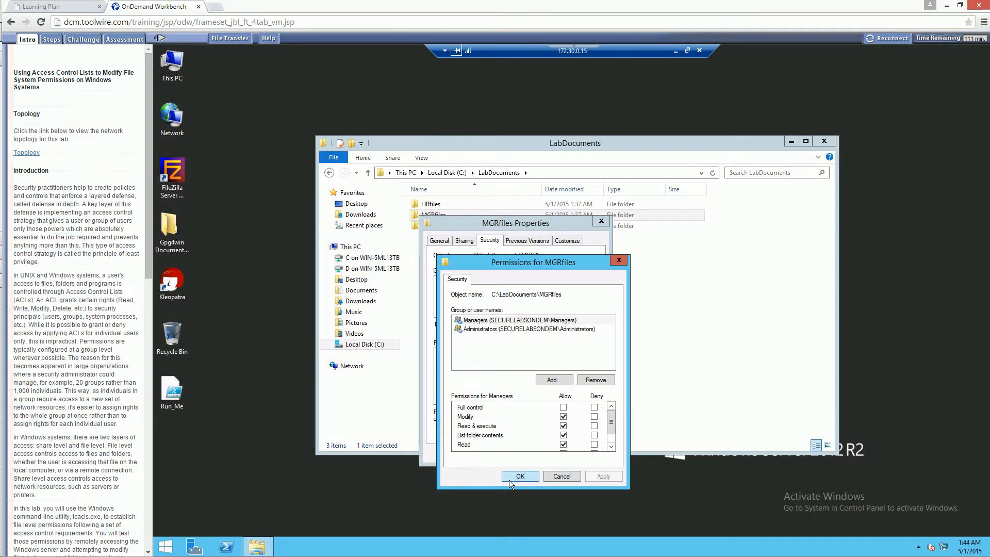
{"action": "left_click", "coordinate": [518, 476]}
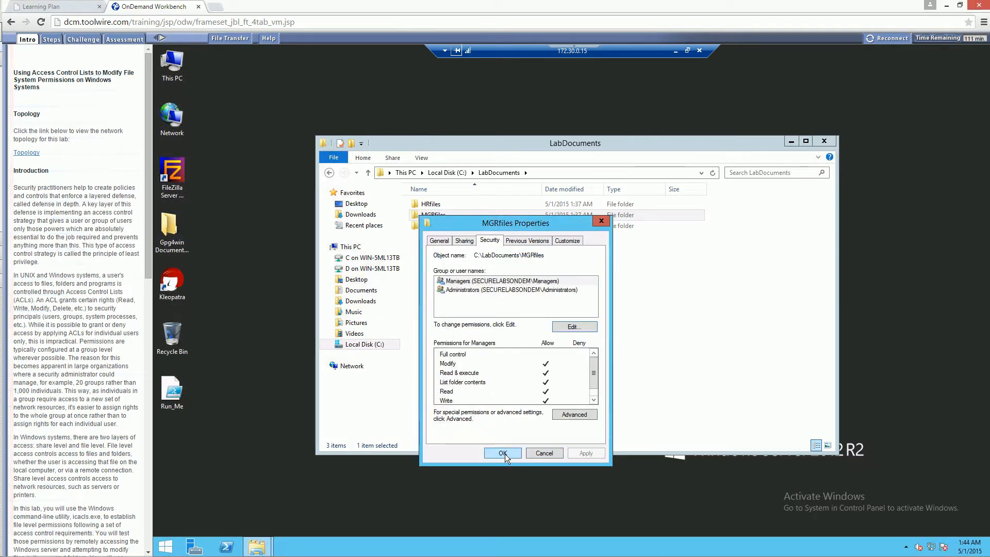
{"action": "left_click", "coordinate": [502, 453]}
{"action": "left_click", "coordinate": [478, 357]}
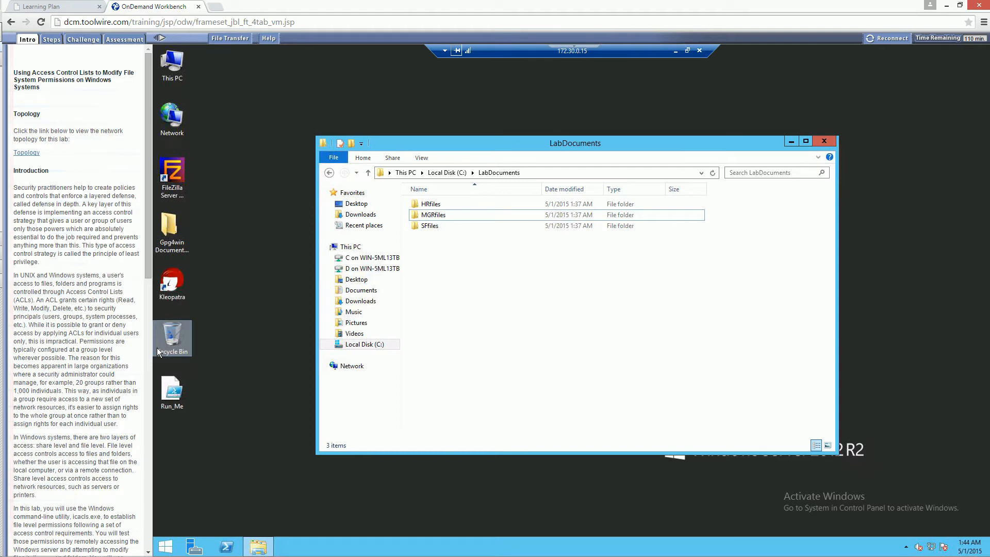
Examine the syntax and parameters of the icacls command on the TechNet Icacls reference page in the browser, then close that page.
{"action": "left_click_drag", "start_coordinate": [509, 556], "coordinate": [464, 1]}
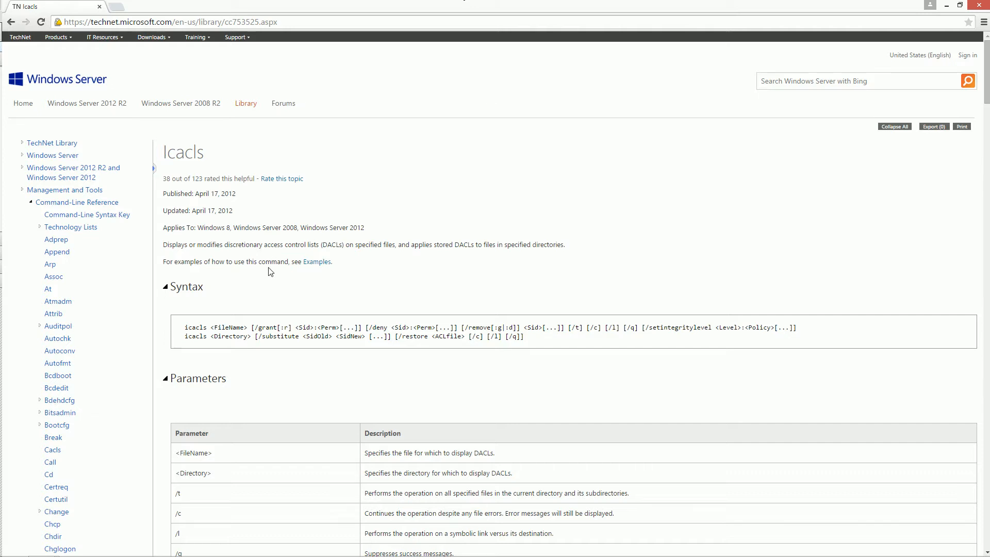
{"action": "double_click", "coordinate": [195, 326]}
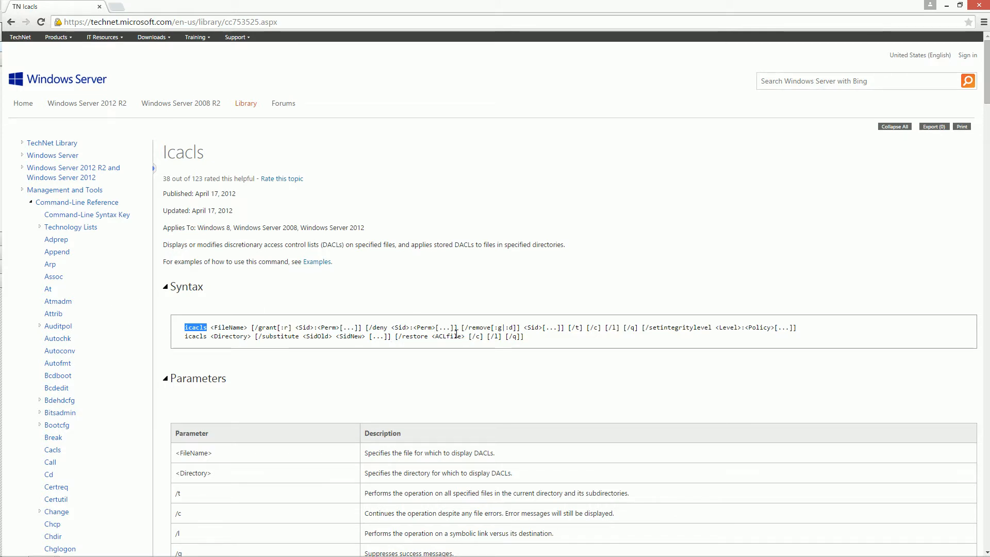
{"action": "scroll", "coordinate": [456, 335], "scroll_direction": "down", "scroll_amount": 3}
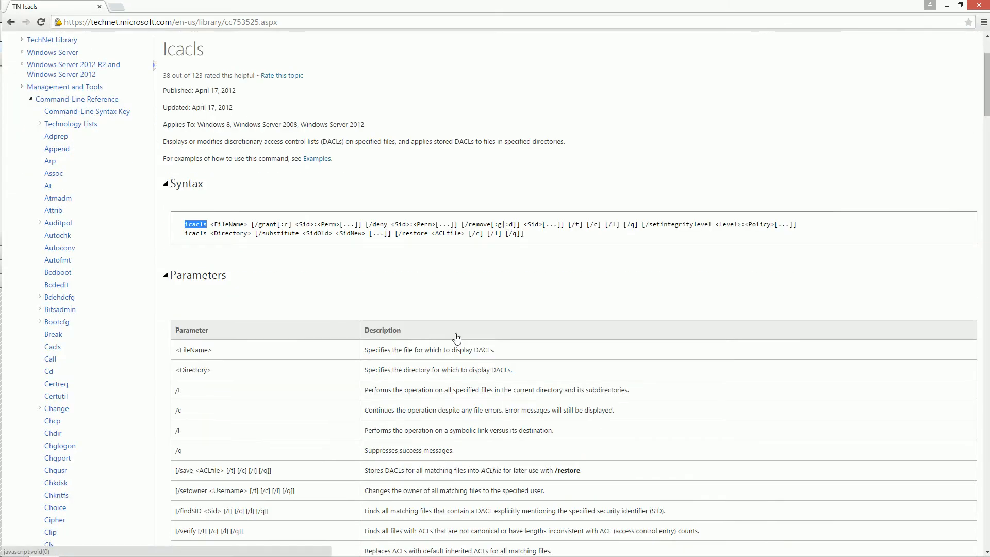
{"action": "scroll", "coordinate": [456, 338], "scroll_direction": "down", "scroll_amount": 2}
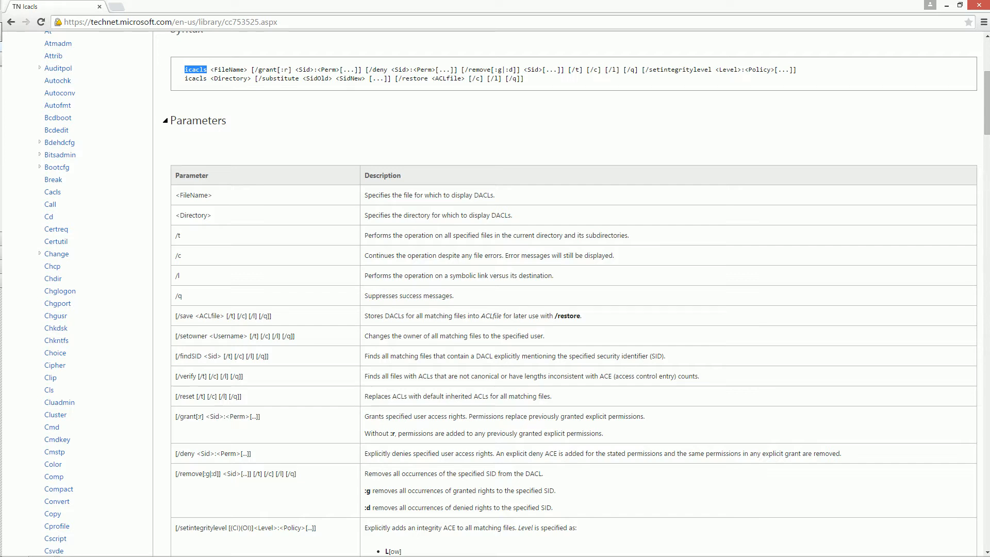
{"action": "left_click", "coordinate": [979, 5]}
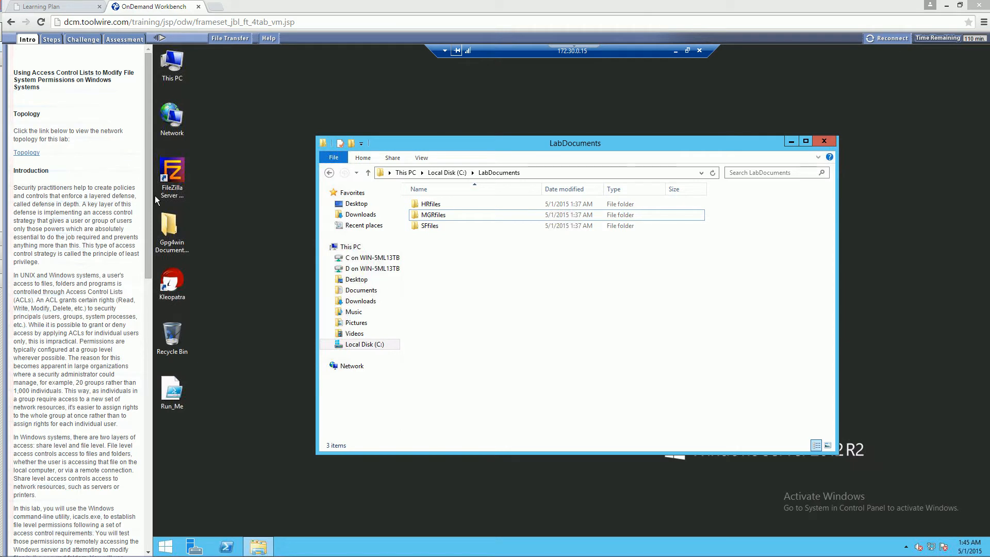
Close the LabDocuments folder window to return to the remote server's desktop.
{"action": "left_click", "coordinate": [530, 289]}
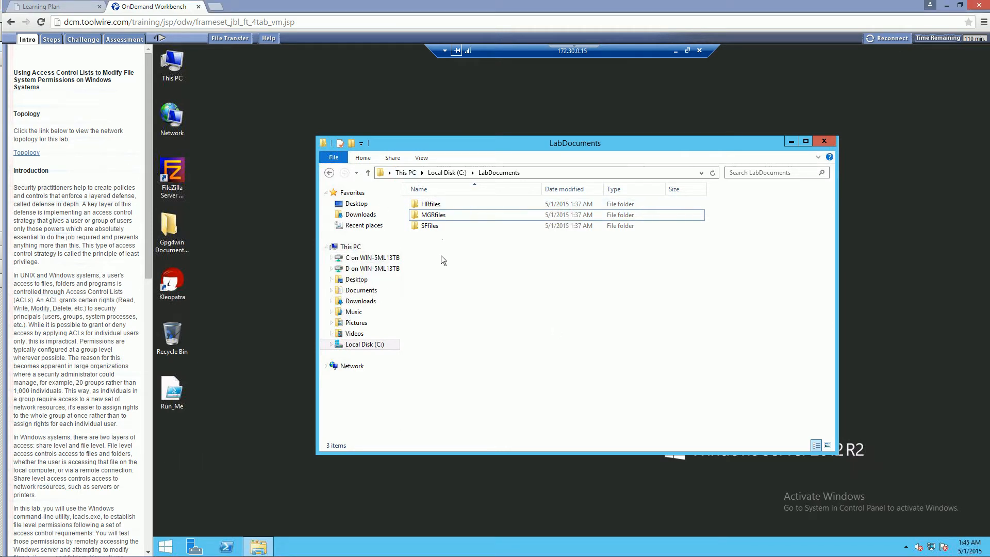
{"action": "left_click", "coordinate": [825, 141]}
{"action": "left_click", "coordinate": [662, 182]}
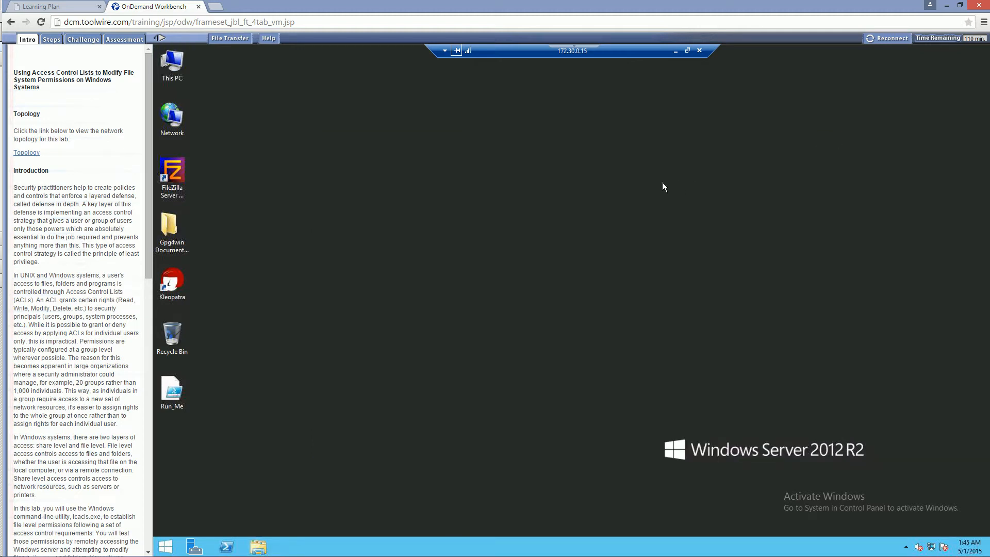
Open a Command Prompt and try to write the icacls.exe output to c:\usersa\administrator\desktop\icacls.txt.
{"action": "right_click", "coordinate": [166, 545]}
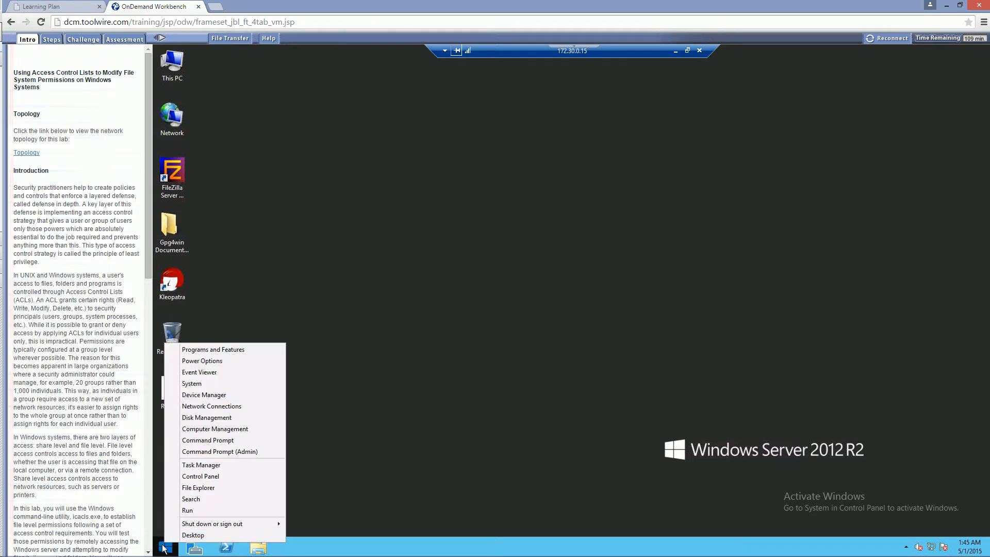
{"action": "left_click", "coordinate": [223, 441]}
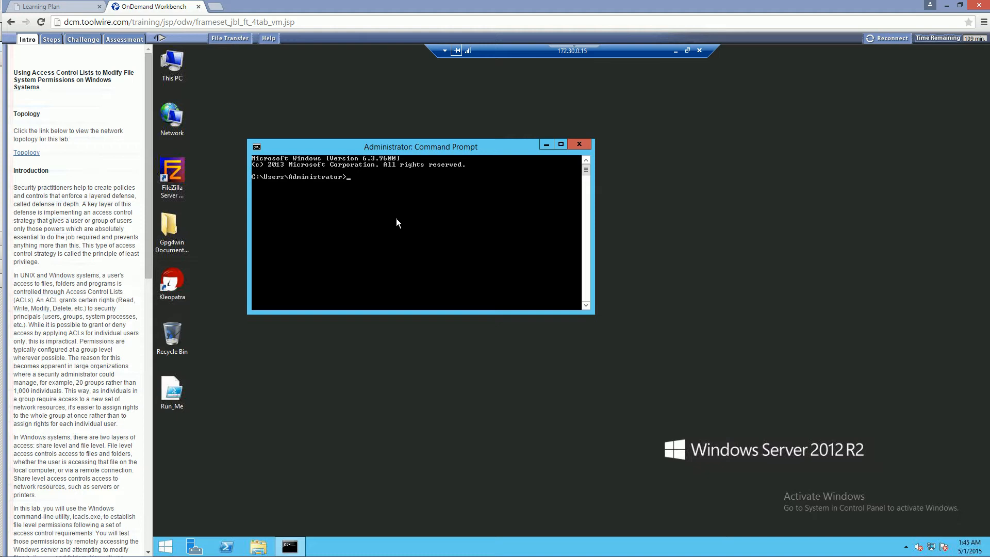
{"action": "type", "text": "icacls.exe > c:\\usersa\\administrator\\"}
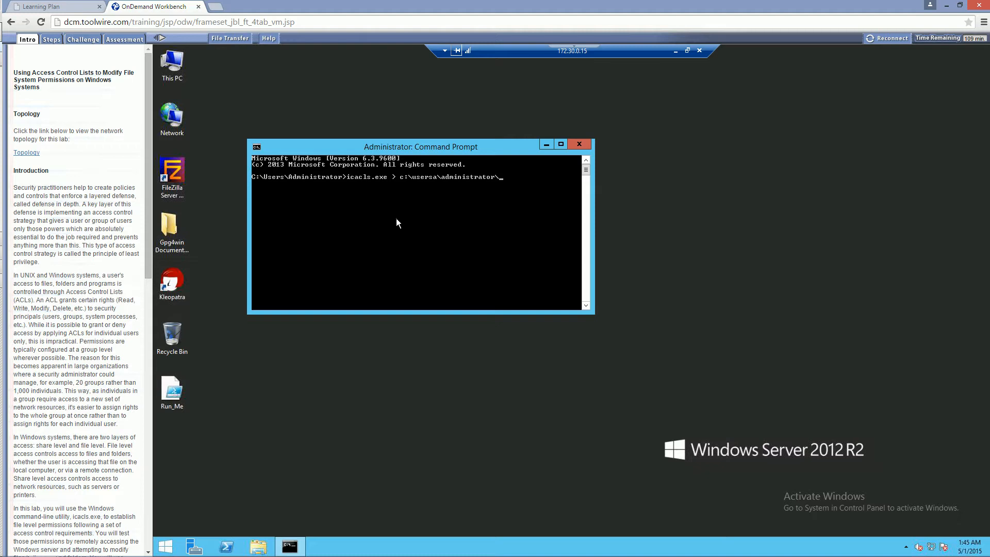
{"action": "type", "text": "desktop\\"}
{"action": "type", "text": "icacls.txt"}
{"action": "key", "text": "Return"}
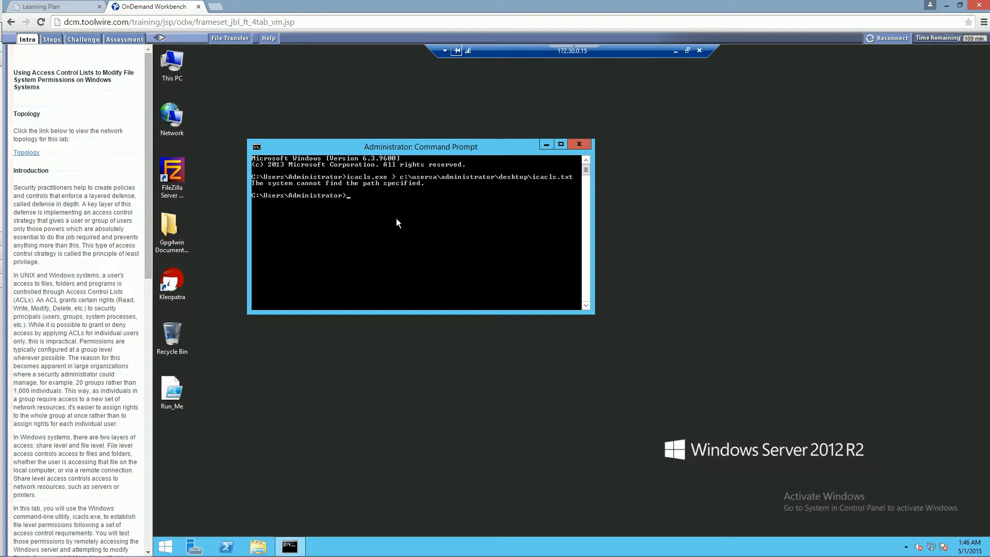
Correct the previous command's output path to c:\users\administrator\desktop\icacls.txt and run it again.
{"action": "key", "text": "Up"}
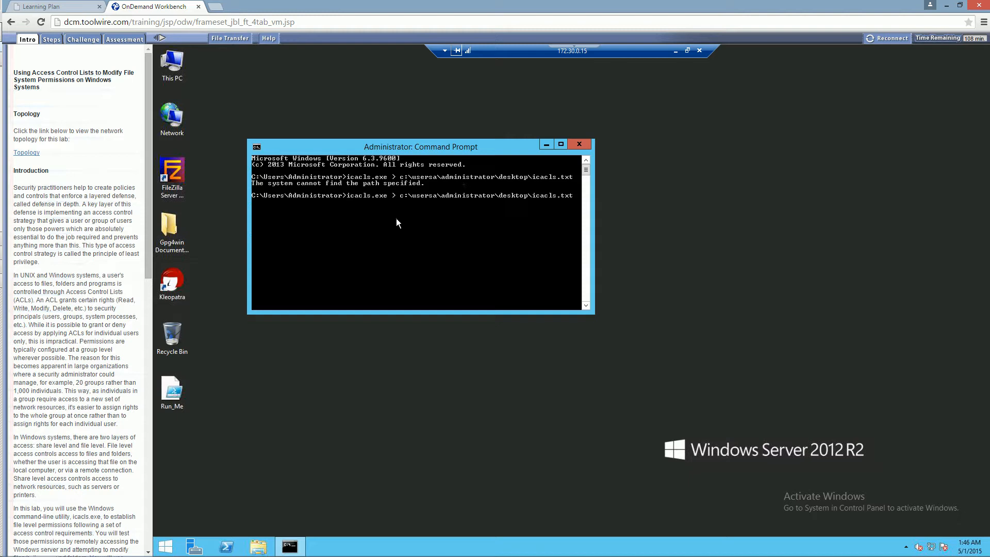
{"action": "key", "text": "Left"}
{"action": "key", "text": "Left"}
{"action": "key", "text": "Left"}
{"action": "key", "text": "Left"}
{"action": "key", "text": "Left"}
{"action": "key", "text": "Left"}
{"action": "key", "text": "Left"}
{"action": "key", "text": "Left"}
{"action": "key", "text": "Left"}
{"action": "key", "text": "Left"}
{"action": "key", "text": "Left"}
{"action": "key", "text": "Left"}
{"action": "key", "text": "Left"}
{"action": "key", "text": "Left"}
{"action": "key", "text": "Left"}
{"action": "key", "text": "Left"}
{"action": "key", "text": "Left"}
{"action": "key", "text": "Left"}
{"action": "key", "text": "Left"}
{"action": "key", "text": "Left"}
{"action": "key", "text": "Left"}
{"action": "key", "text": "BackSpace"}
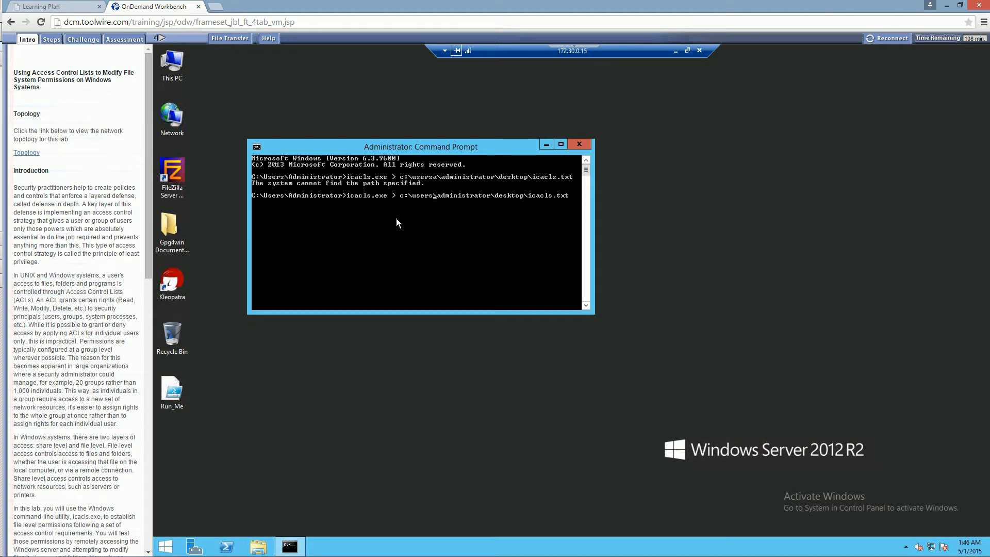
{"action": "key", "text": "Return"}
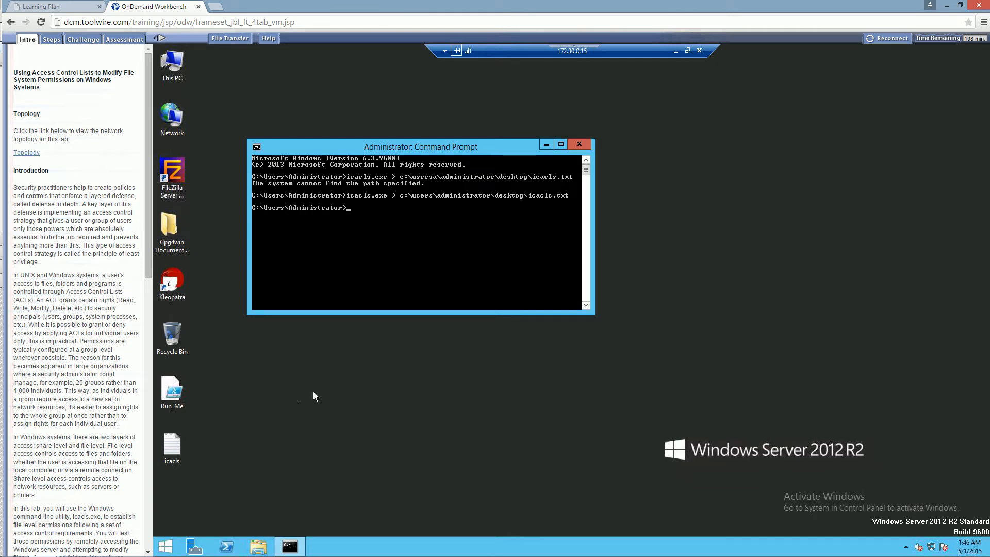
Open the icacls text file on the desktop, examine its syntax and permission masks, and move its window clear of the Command Prompt.
{"action": "left_click", "coordinate": [178, 452]}
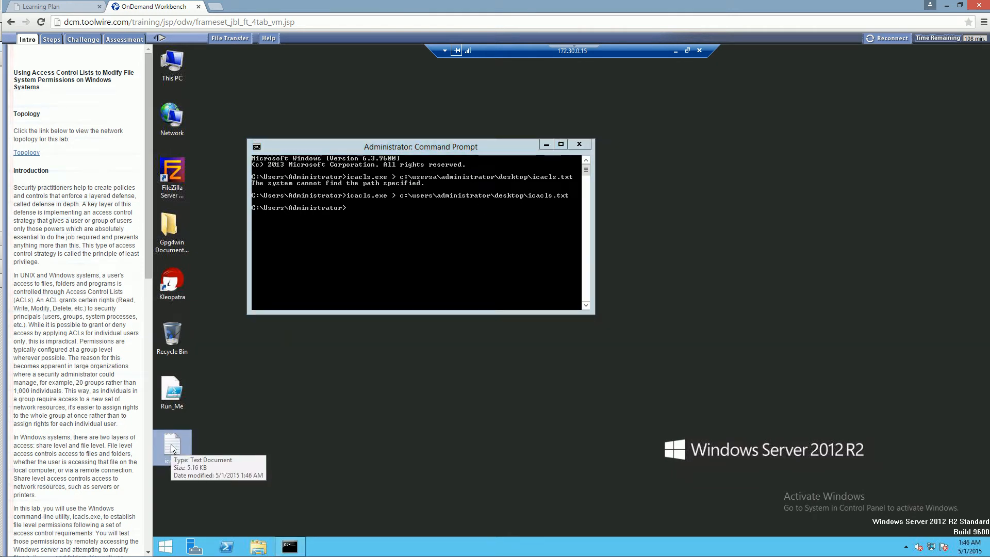
{"action": "double_click", "coordinate": [173, 447]}
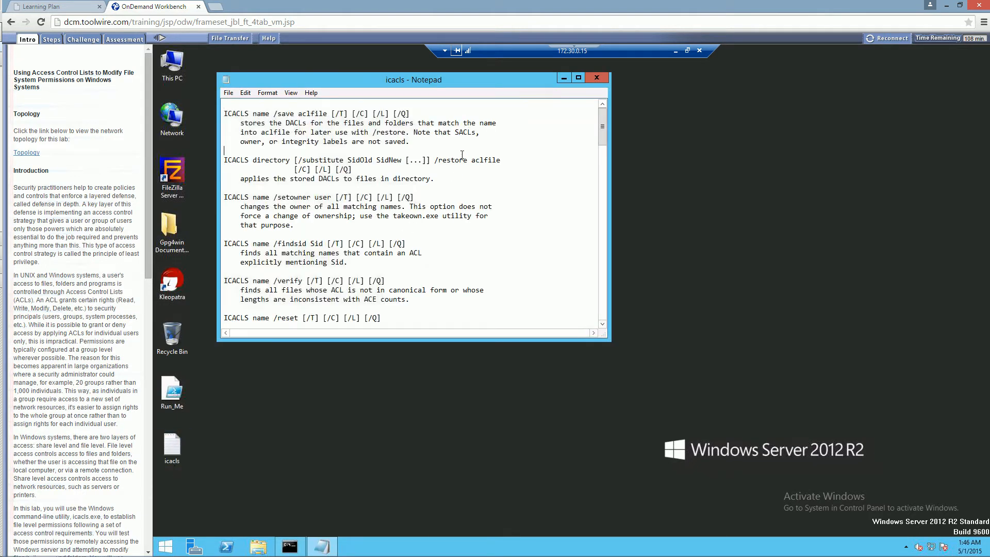
{"action": "scroll", "coordinate": [461, 155], "scroll_direction": "down", "scroll_amount": 20}
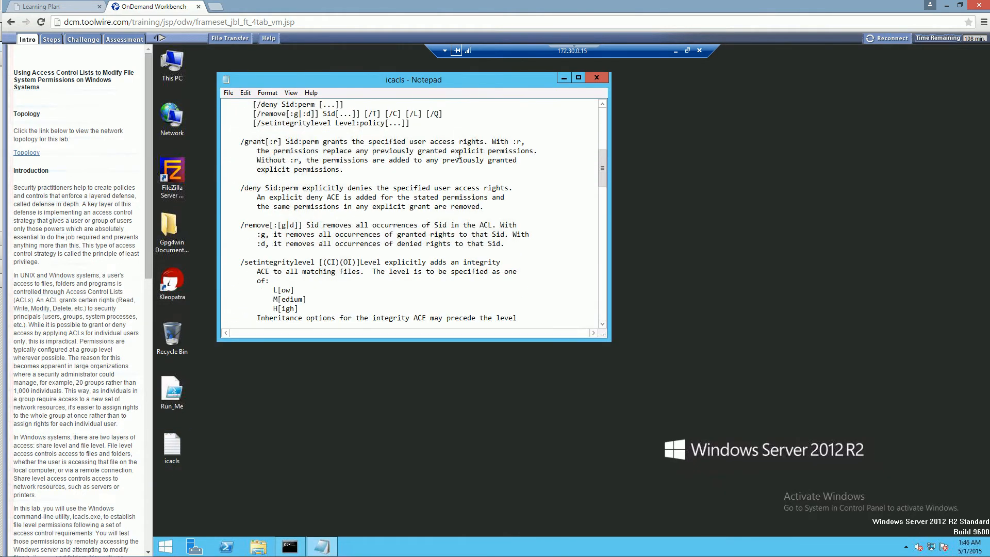
{"action": "scroll", "coordinate": [459, 155], "scroll_direction": "down", "scroll_amount": 5}
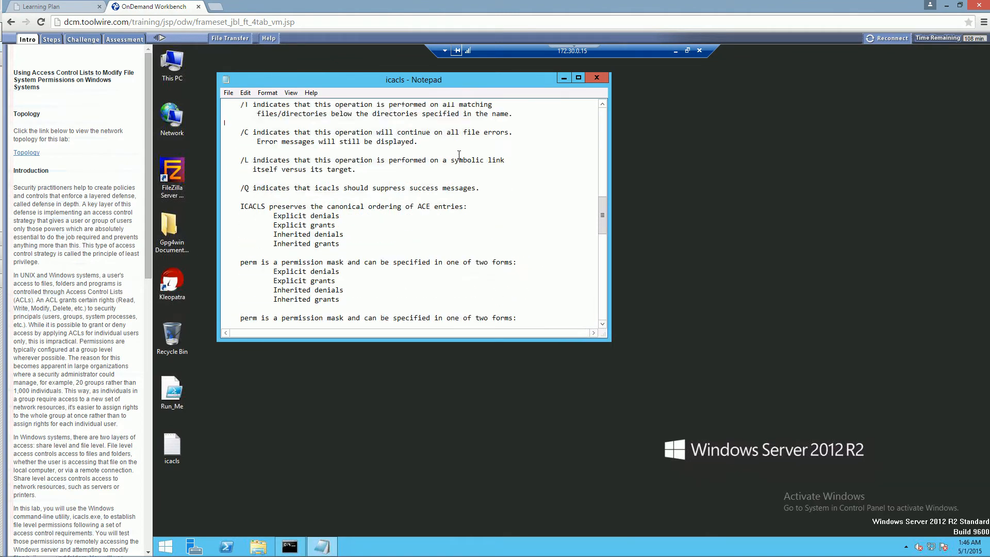
{"action": "scroll", "coordinate": [459, 154], "scroll_direction": "up", "scroll_amount": 20}
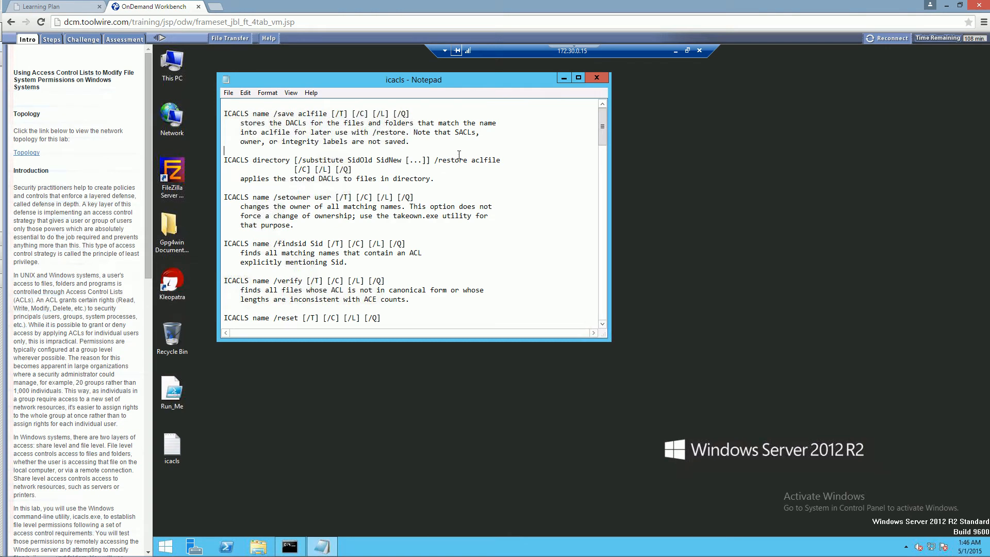
{"action": "scroll", "coordinate": [458, 155], "scroll_direction": "down", "scroll_amount": 20}
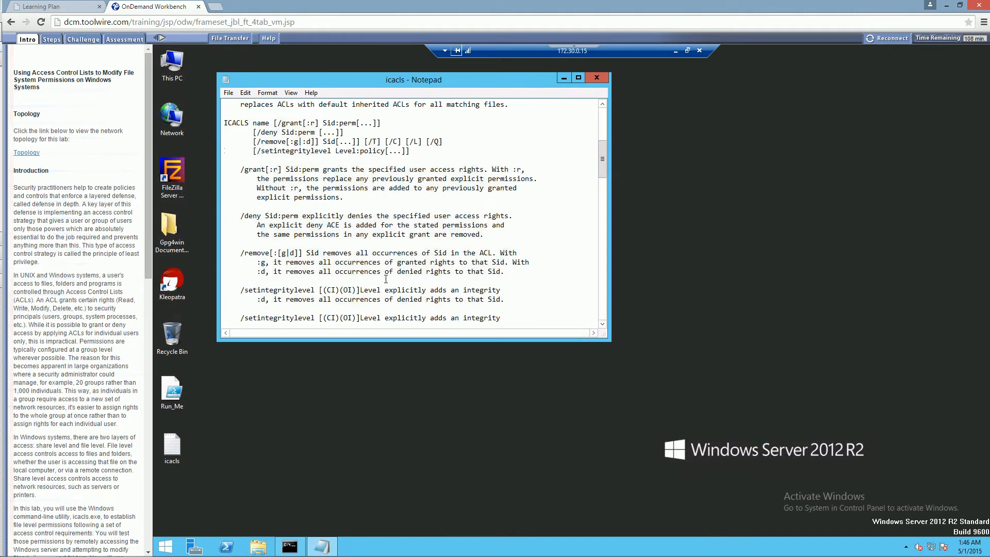
{"action": "scroll", "coordinate": [357, 299], "scroll_direction": "down", "scroll_amount": 4}
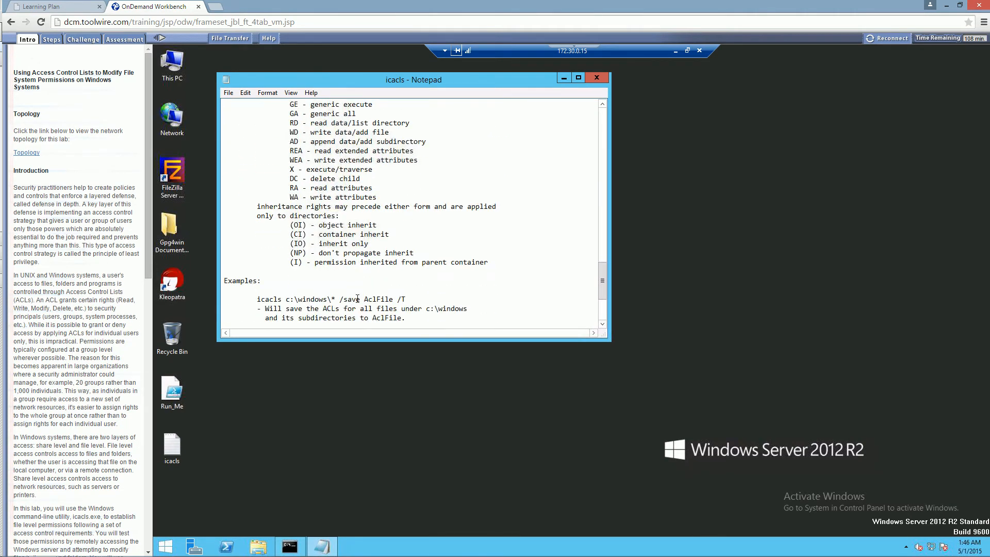
{"action": "scroll", "coordinate": [357, 299], "scroll_direction": "up", "scroll_amount": 7}
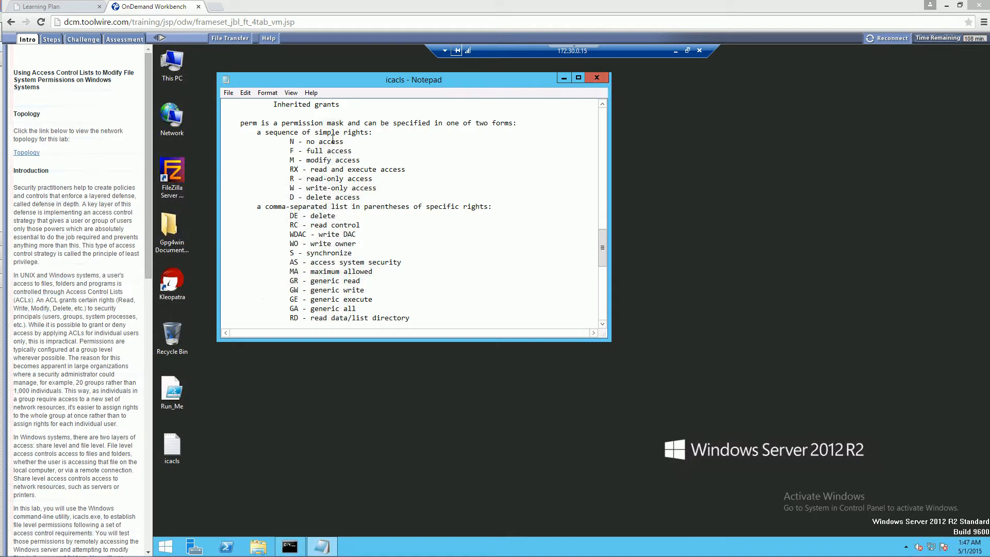
{"action": "left_click_drag", "start_coordinate": [384, 75], "coordinate": [868, 101]}
List the permissions of c:\LabDocuments\SFfiles with icacls.exe in the Command Prompt.
{"action": "left_click", "coordinate": [352, 265]}
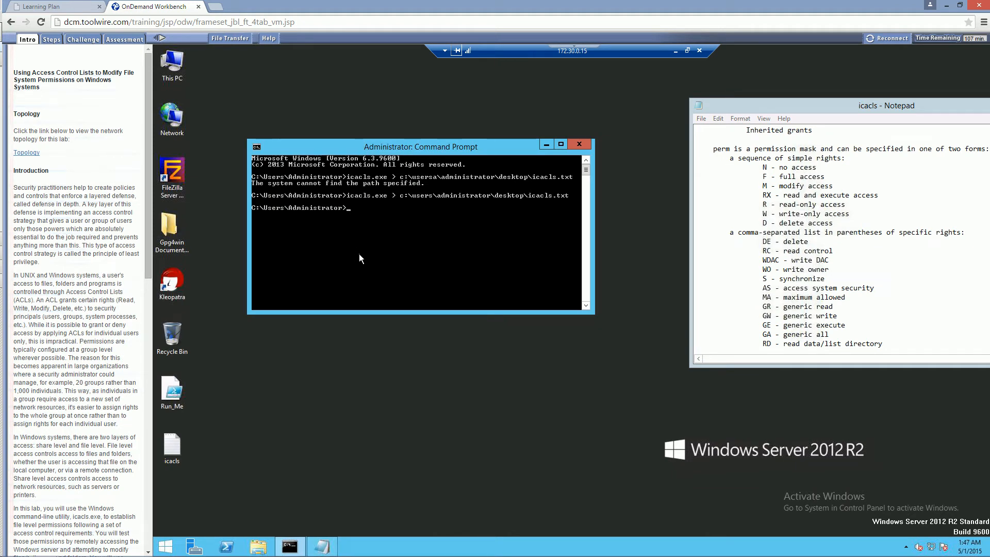
{"action": "type", "text": "icacls.exe c:\\LabDocuments\\"}
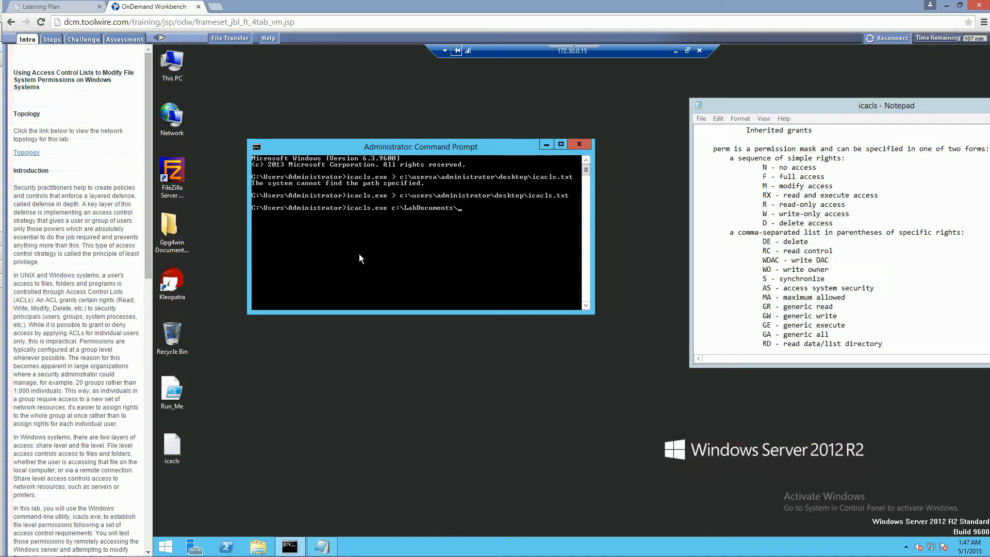
{"action": "type", "text": "SG"}
{"action": "type", "text": "f"}
{"action": "type", "text": "iles"}
{"action": "key", "text": "Return"}
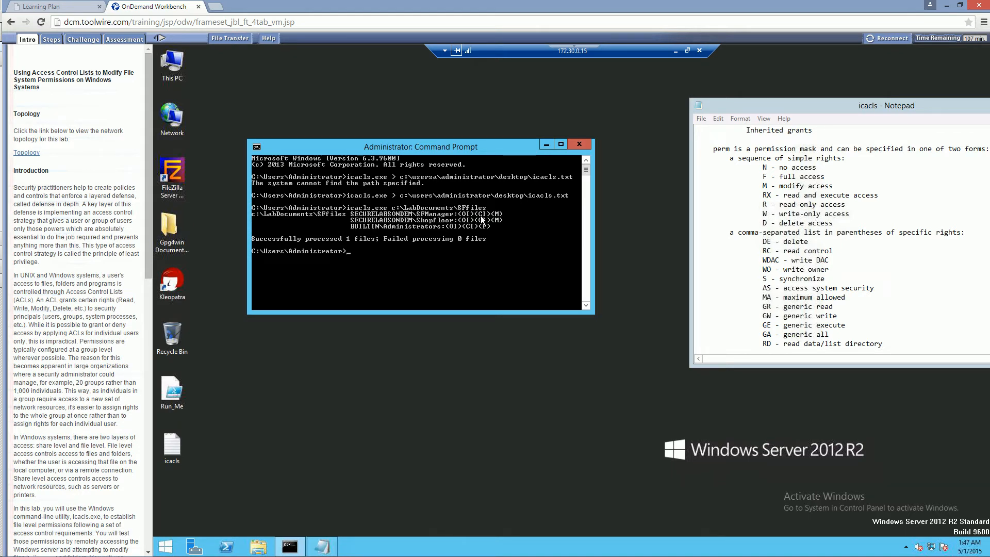
Examine the inheritance options, /grant syntax and inheritance rights such as (OI) and (CI) in the icacls help text.
{"action": "left_click", "coordinate": [768, 201]}
{"action": "scroll", "coordinate": [768, 201], "scroll_direction": "up", "scroll_amount": 3}
{"action": "scroll", "coordinate": [768, 201], "scroll_direction": "up", "scroll_amount": 5}
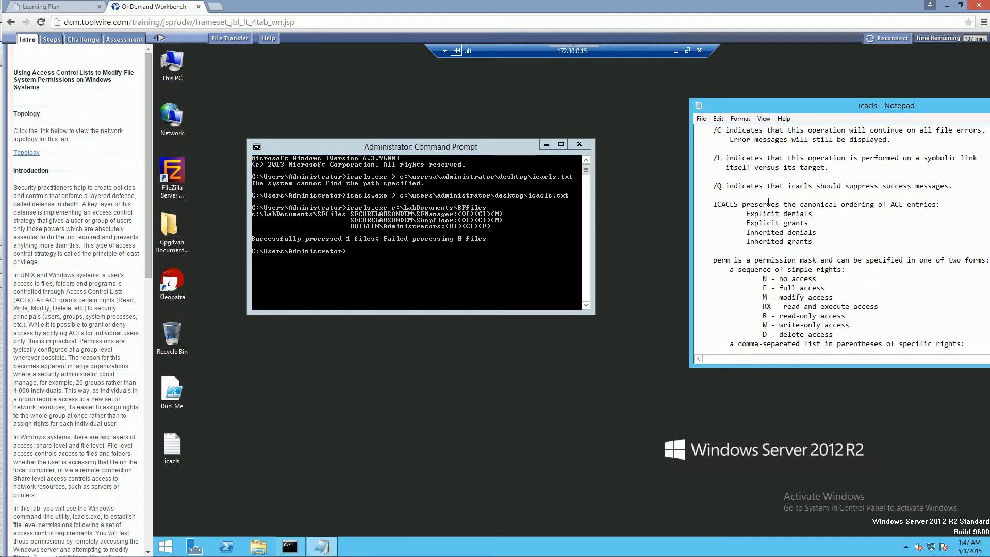
{"action": "scroll", "coordinate": [768, 201], "scroll_direction": "up", "scroll_amount": 6}
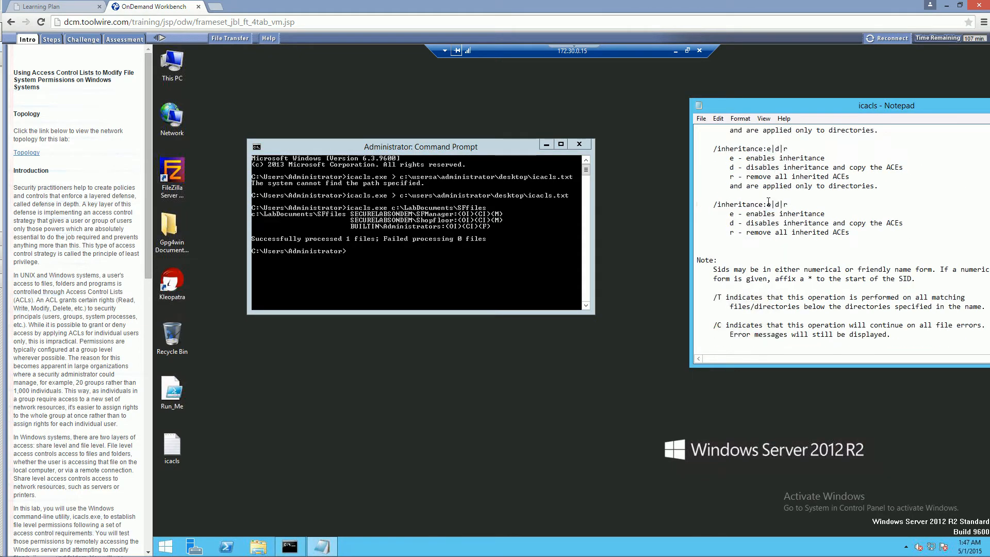
{"action": "scroll", "coordinate": [768, 202], "scroll_direction": "up", "scroll_amount": 3}
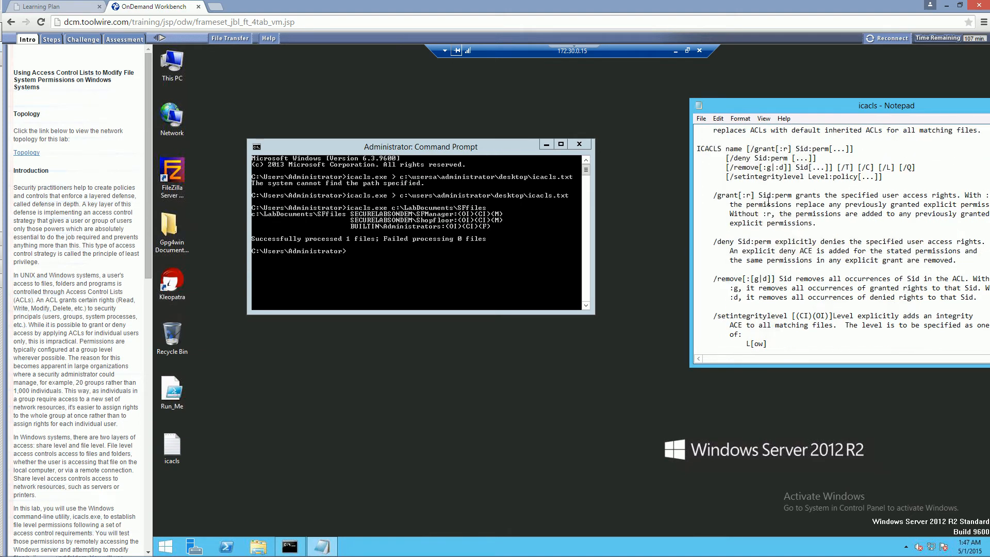
{"action": "scroll", "coordinate": [768, 201], "scroll_direction": "up", "scroll_amount": 8}
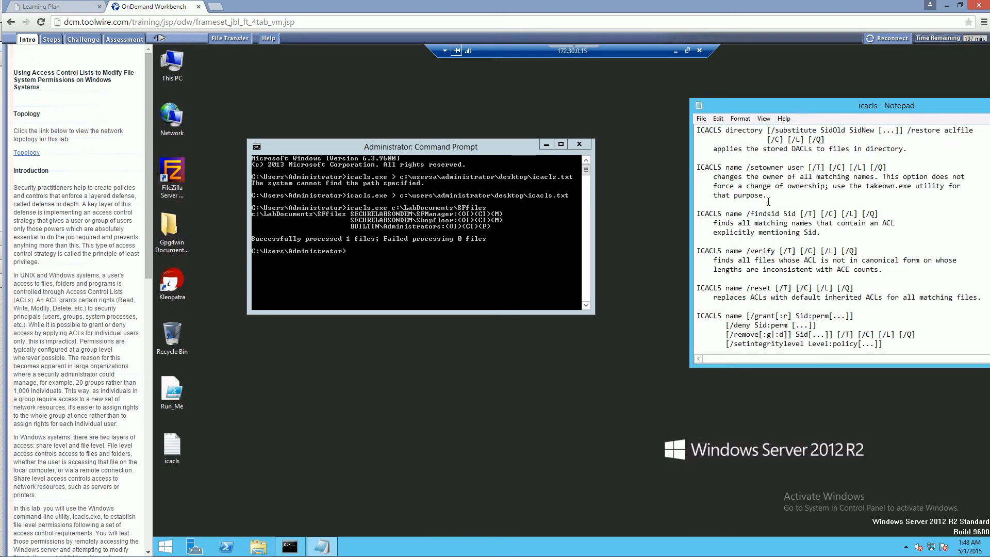
{"action": "scroll", "coordinate": [768, 201], "scroll_direction": "down", "scroll_amount": 15}
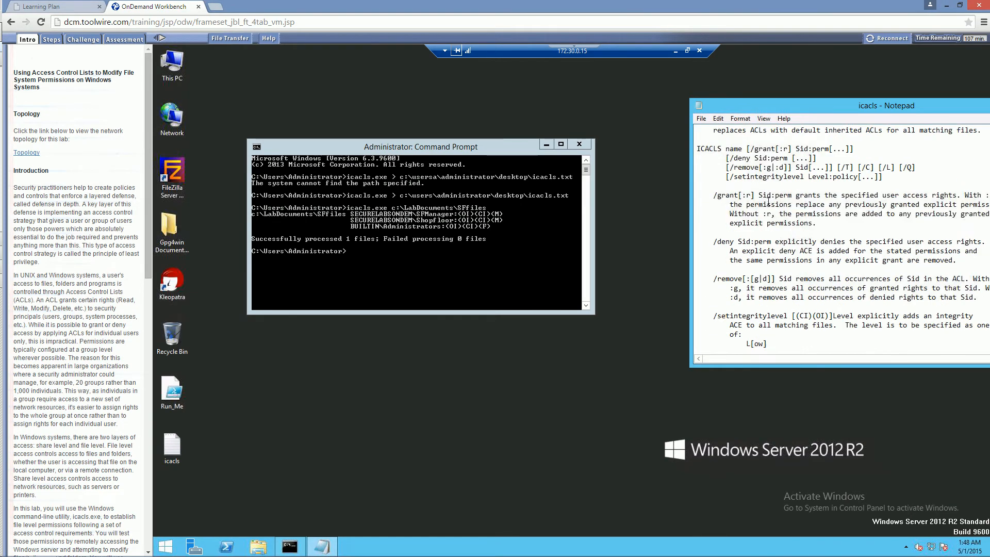
{"action": "scroll", "coordinate": [767, 202], "scroll_direction": "down", "scroll_amount": 8}
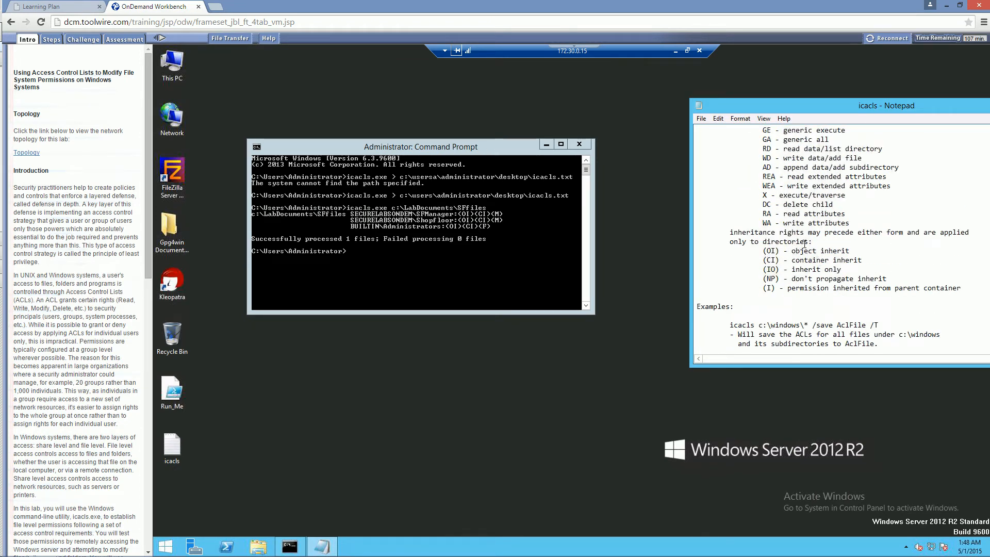
{"action": "double_click", "coordinate": [842, 251]}
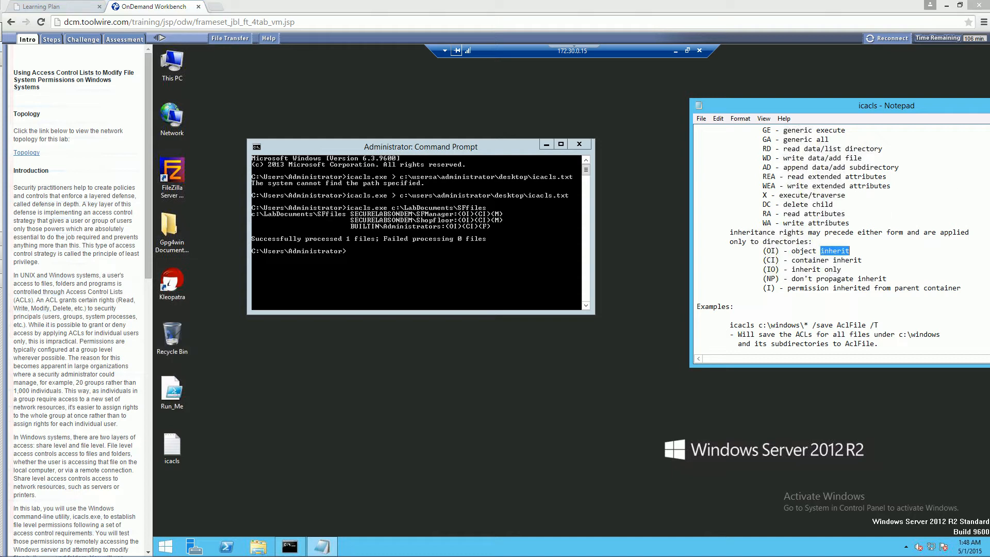
Try to grant modify access on c:\LabDocuments\SFfiles using icacls.exe with /grant "Shopfllor":(M).
{"action": "left_click", "coordinate": [444, 264]}
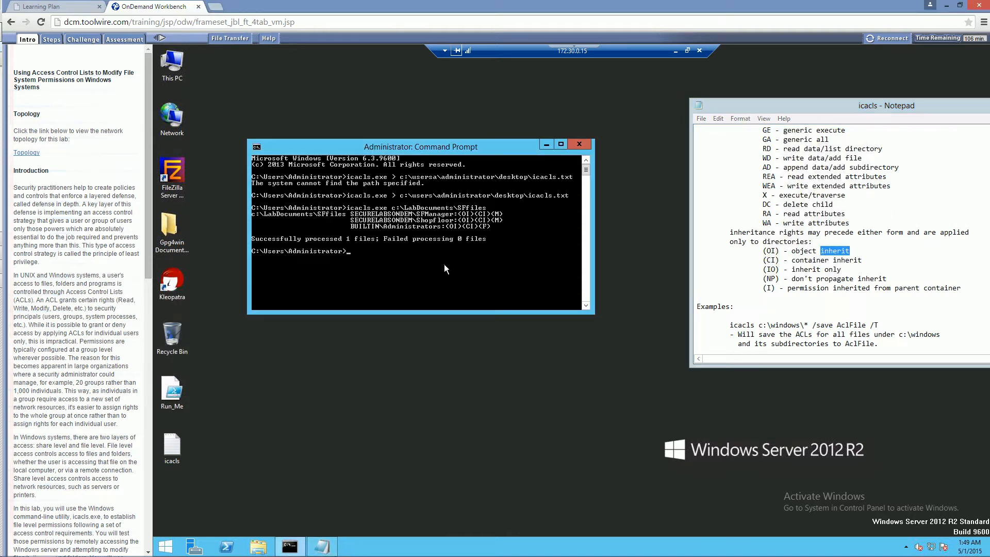
{"action": "key", "text": "Up"}
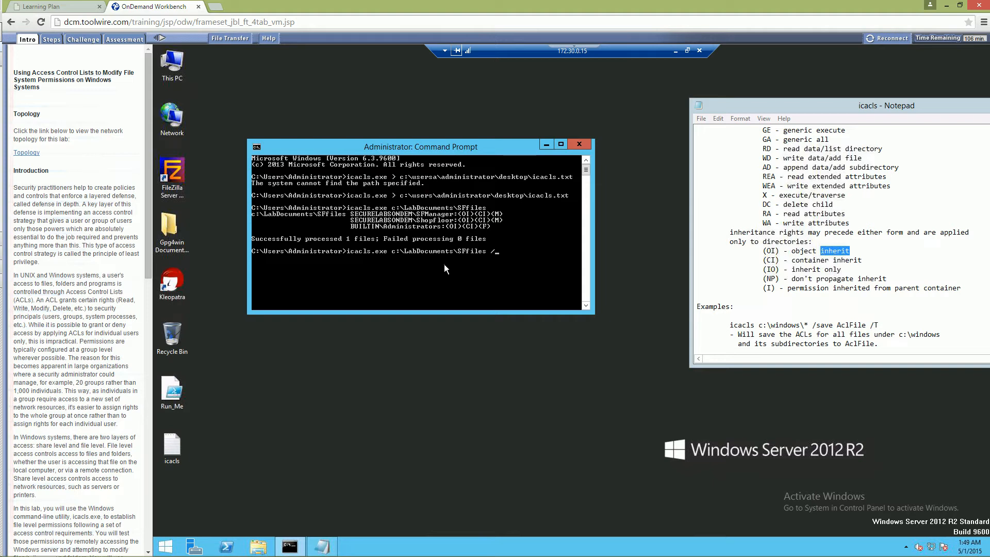
{"action": "type", "text": "/grant \"Shopfllor\":(M)"}
{"action": "key", "text": "Return"}
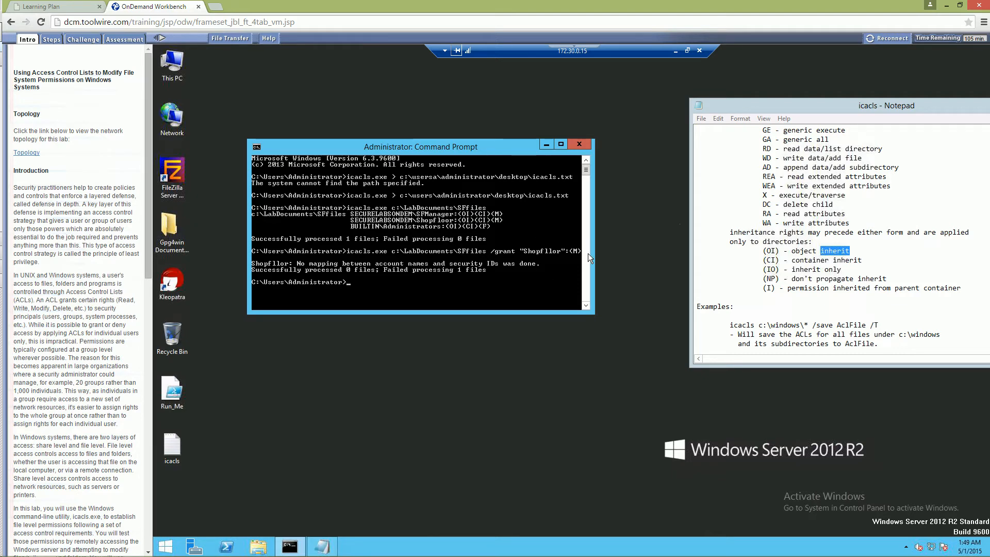
Check the /remove syntax in the icacls help text and try running the SFfiles command with /remove "Shopfllor":(M).
{"action": "left_click", "coordinate": [747, 205]}
{"action": "scroll", "coordinate": [748, 207], "scroll_direction": "up", "scroll_amount": 5}
{"action": "scroll", "coordinate": [747, 207], "scroll_direction": "up", "scroll_amount": 7}
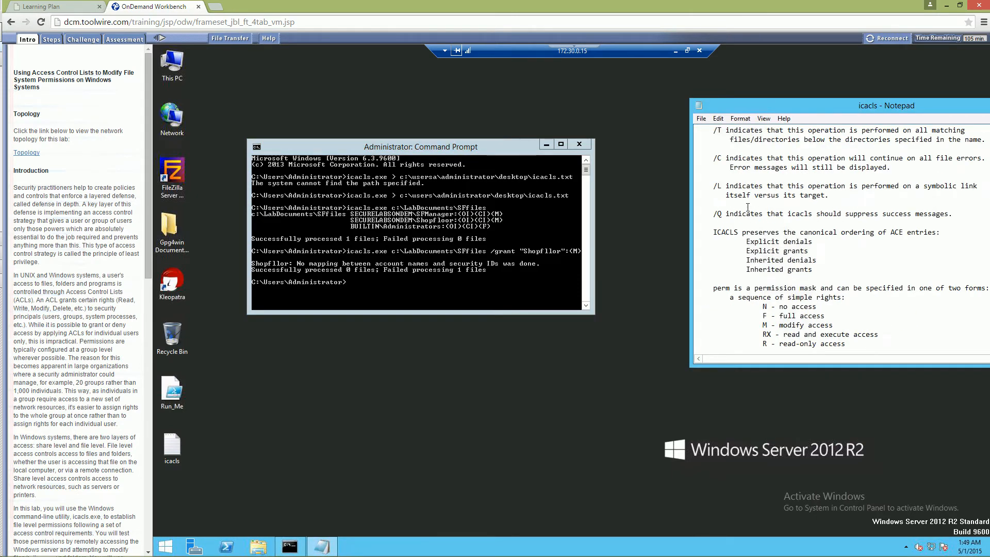
{"action": "scroll", "coordinate": [747, 206], "scroll_direction": "up", "scroll_amount": 6}
{"action": "scroll", "coordinate": [747, 207], "scroll_direction": "up", "scroll_amount": 12}
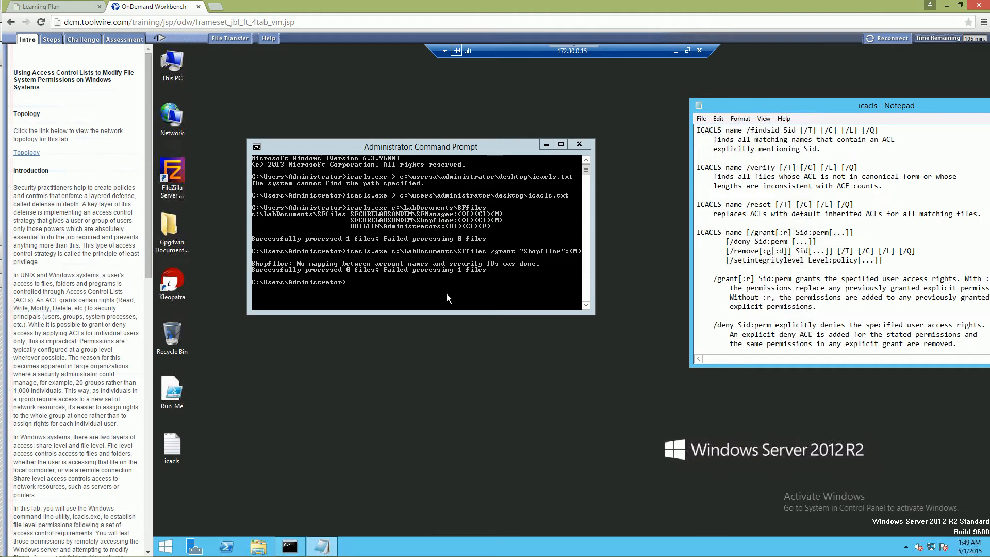
{"action": "scroll", "coordinate": [764, 334], "scroll_direction": "down", "scroll_amount": 20}
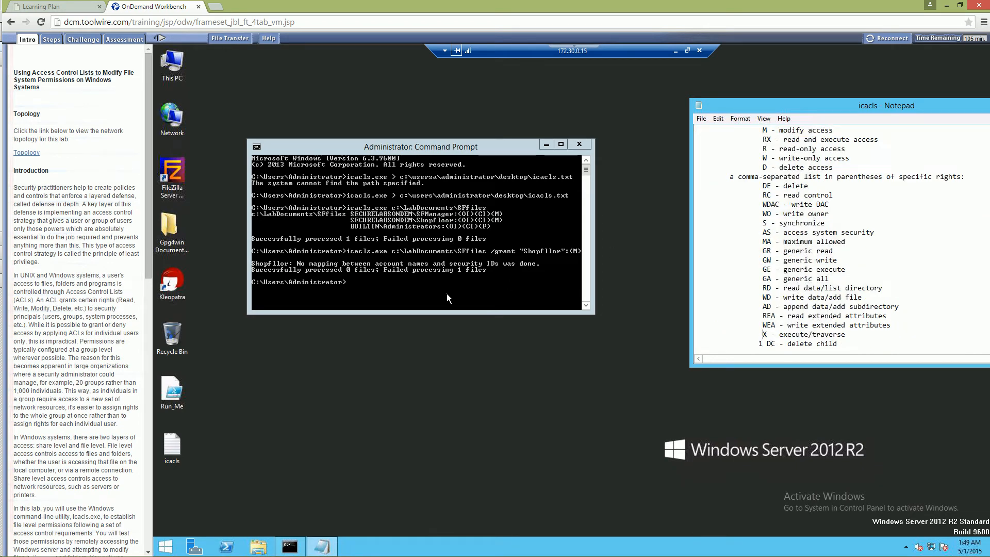
{"action": "left_click", "coordinate": [446, 297]}
{"action": "key", "text": "Up"}
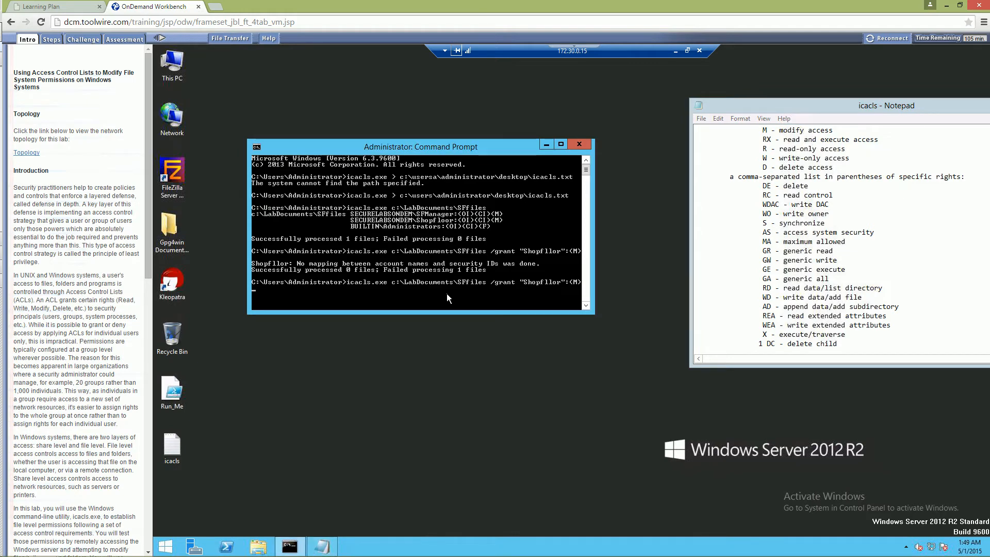
{"action": "key", "text": "Left"}
{"action": "key", "text": "Left"}
{"action": "key", "text": "Left"}
{"action": "key", "text": "Left"}
{"action": "key", "text": "Right"}
{"action": "key", "text": "Right"}
{"action": "key", "text": "Right"}
{"action": "key", "text": "BackSpace"}
{"action": "key", "text": "BackSpace"}
{"action": "key", "text": "BackSpace"}
{"action": "key", "text": "BackSpace"}
{"action": "key", "text": "BackSpace"}
{"action": "type", "text": "remove"}
{"action": "key", "text": "Return"}
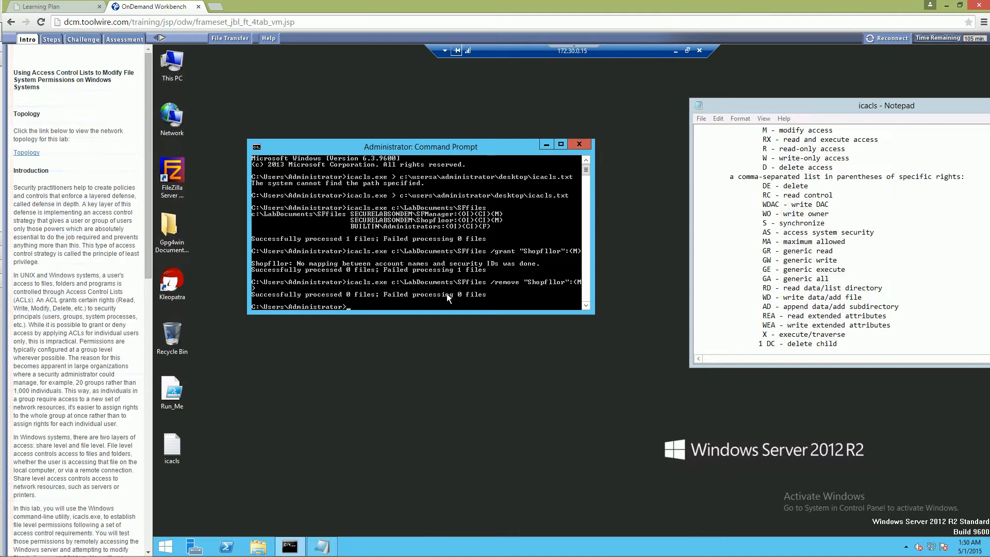
Rerun icacls.exe on c:\LabDocuments\SFfiles without any options to list the folder's permissions.
{"action": "key", "text": "Up"}
{"action": "key", "text": "Up"}
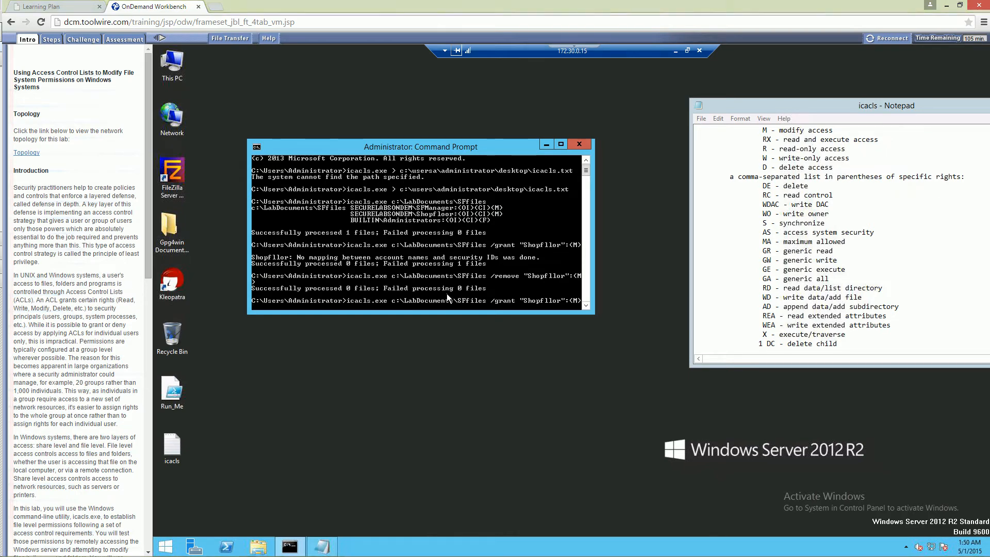
{"action": "key", "text": "BackSpace"}
{"action": "key", "text": "BackSpace"}
{"action": "key", "text": "BackSpace"}
{"action": "key", "text": "BackSpace"}
{"action": "key", "text": "BackSpace"}
{"action": "key", "text": "BackSpace"}
{"action": "key", "text": "BackSpace"}
{"action": "key", "text": "BackSpace"}
{"action": "key", "text": "BackSpace"}
{"action": "key", "text": "BackSpace"}
{"action": "key", "text": "BackSpace"}
{"action": "key", "text": "BackSpace"}
{"action": "key", "text": "BackSpace"}
{"action": "key", "text": "BackSpace"}
{"action": "key", "text": "BackSpace"}
{"action": "key", "text": "BackSpace"}
{"action": "key", "text": "BackSpace"}
{"action": "key", "text": "BackSpace"}
{"action": "key", "text": "BackSpace"}
{"action": "key", "text": "BackSpace"}
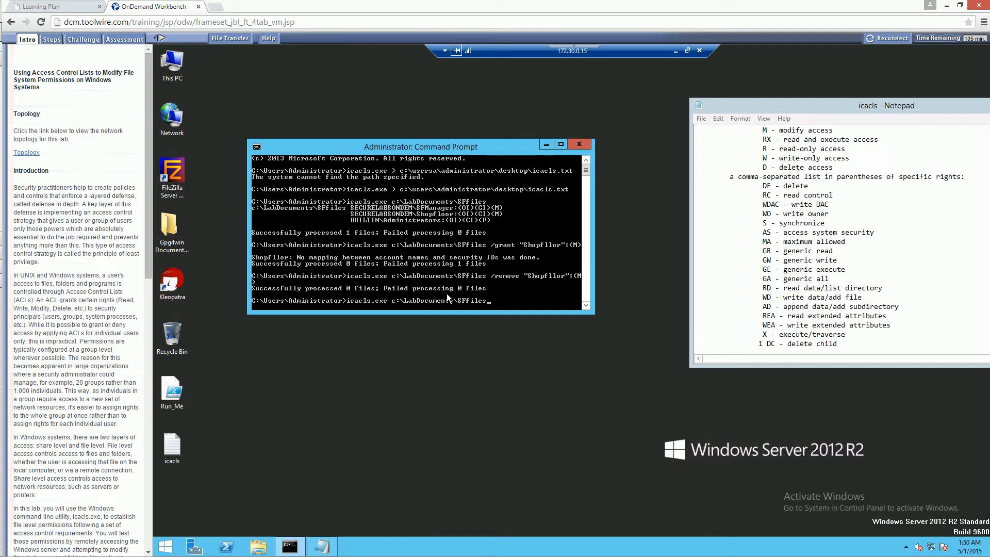
{"action": "key", "text": "Return"}
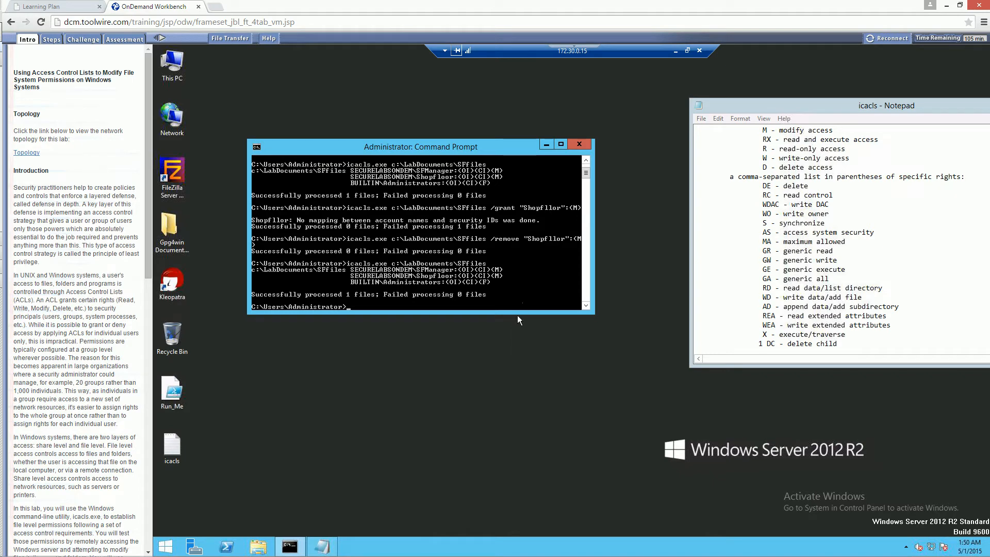
Read the inheritance rights and example commands in the icacls help text.
{"action": "left_click", "coordinate": [892, 275]}
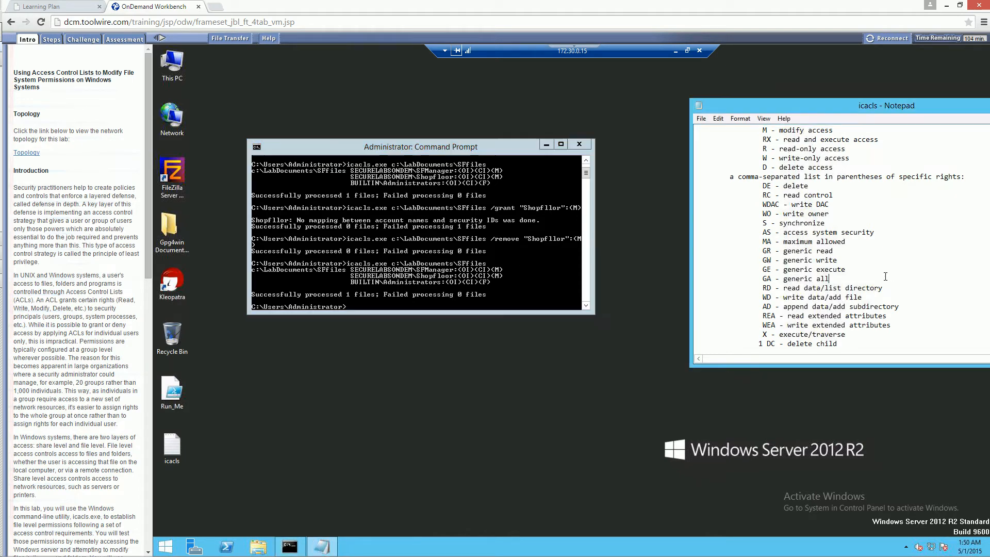
{"action": "scroll", "coordinate": [885, 277], "scroll_direction": "down", "scroll_amount": 6}
{"action": "scroll", "coordinate": [885, 277], "scroll_direction": "down", "scroll_amount": 3}
{"action": "scroll", "coordinate": [885, 276], "scroll_direction": "up", "scroll_amount": 1}
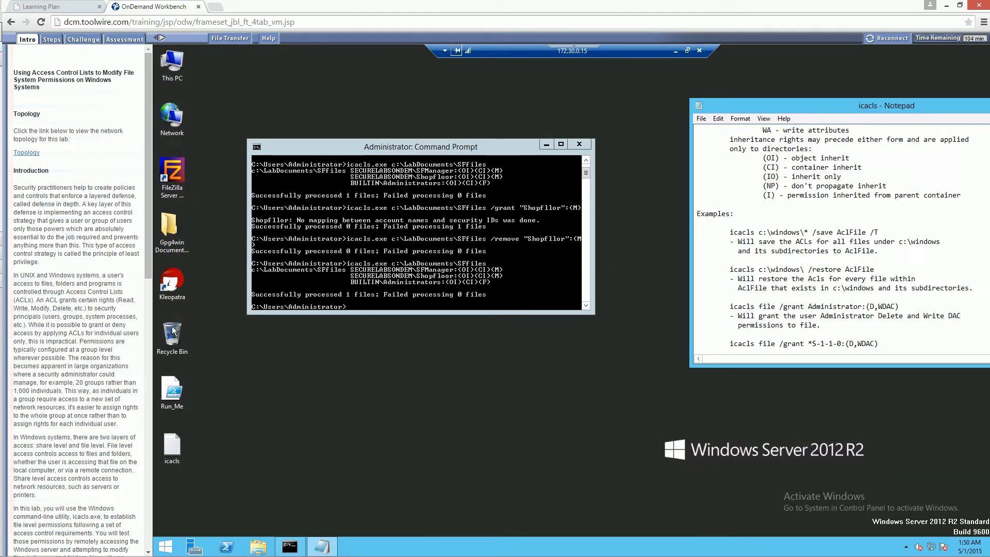
Review the Shopfloor group's permissions in the security properties of C:\LabDocuments\SFfiles, closing the properties without changes.
{"action": "double_click", "coordinate": [172, 76]}
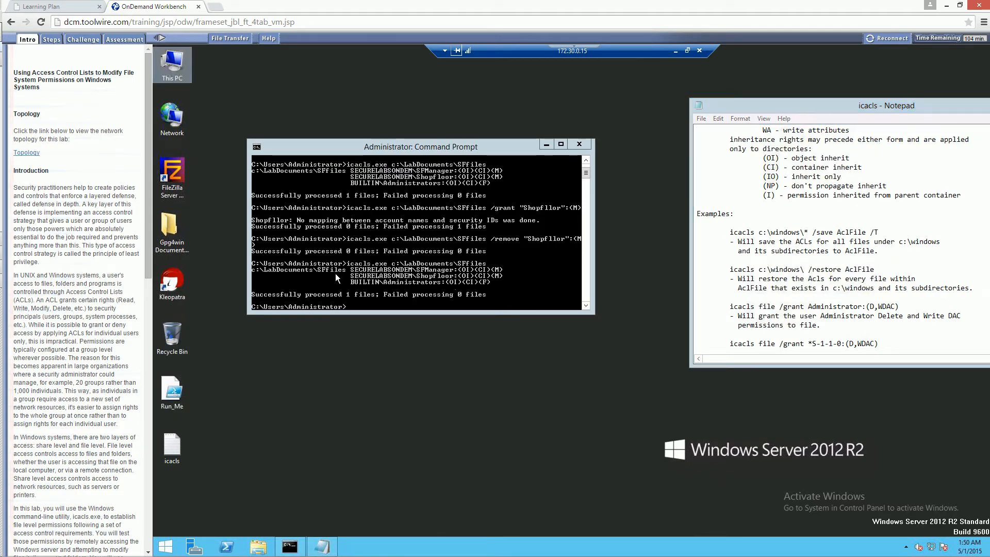
{"action": "double_click", "coordinate": [729, 282]}
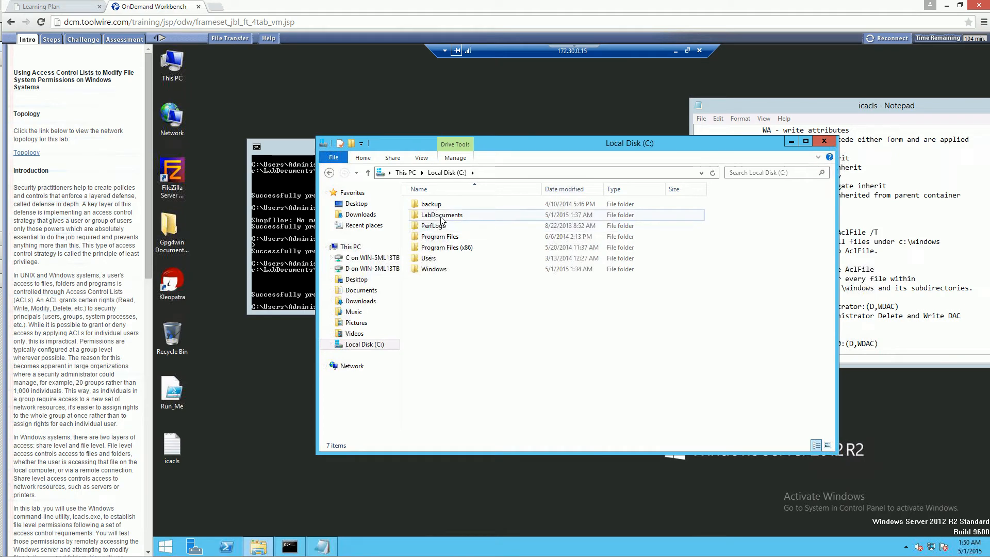
{"action": "double_click", "coordinate": [440, 216]}
{"action": "right_click", "coordinate": [431, 228]}
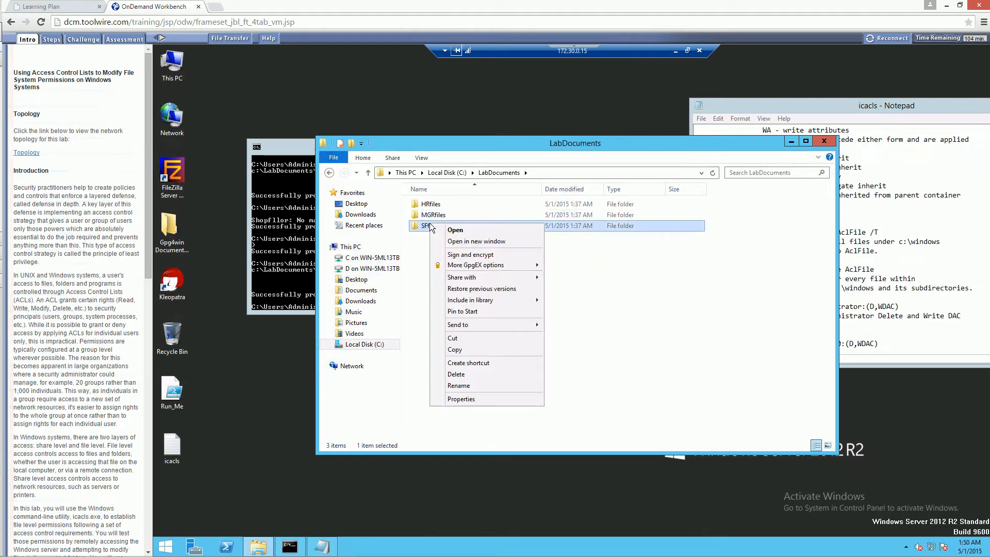
{"action": "left_click", "coordinate": [456, 398]}
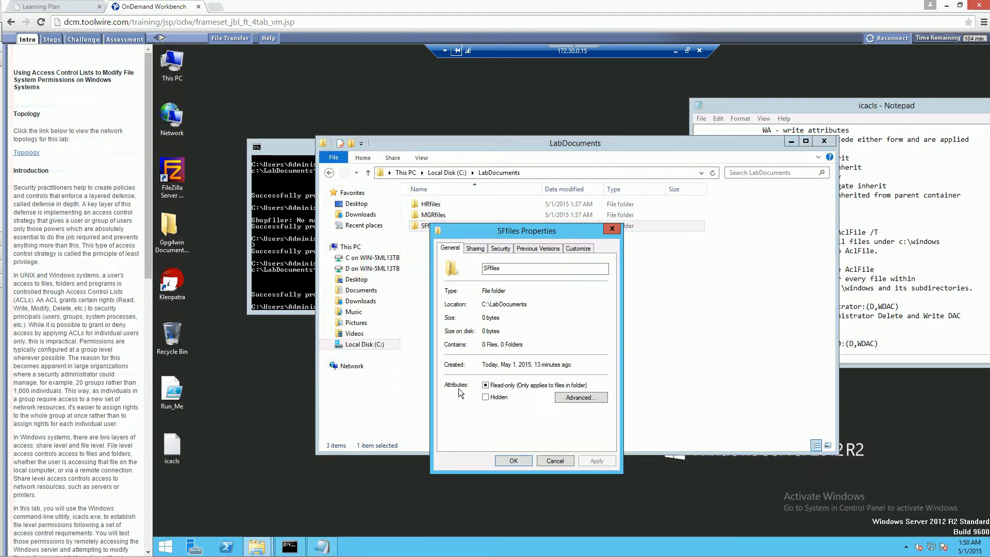
{"action": "left_click", "coordinate": [508, 248]}
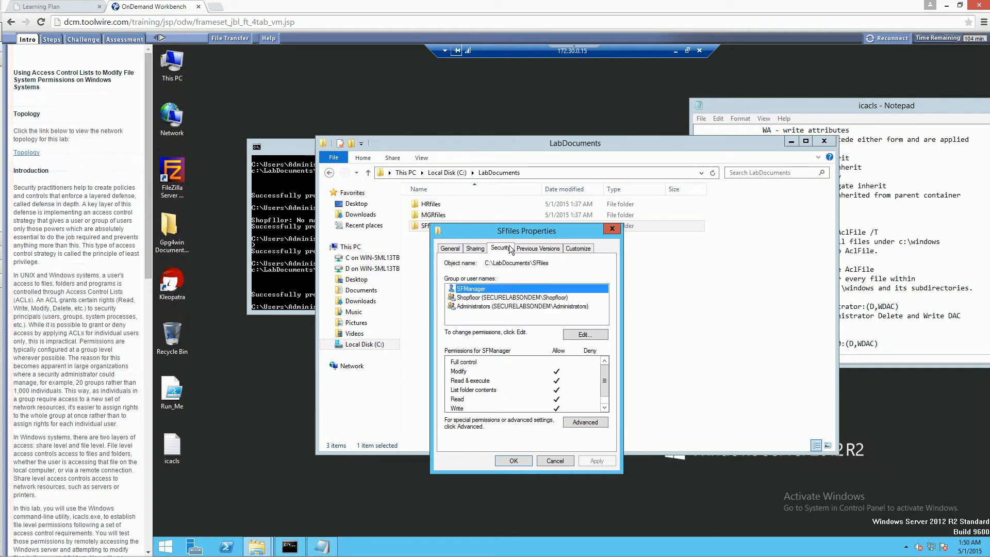
{"action": "left_click", "coordinate": [470, 299]}
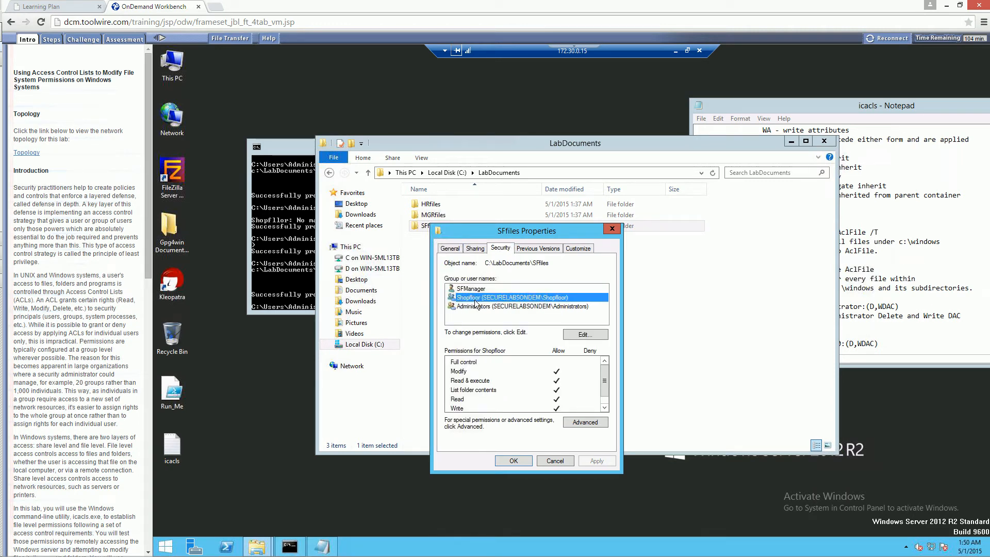
{"action": "left_click", "coordinate": [555, 460]}
{"action": "left_click", "coordinate": [277, 276]}
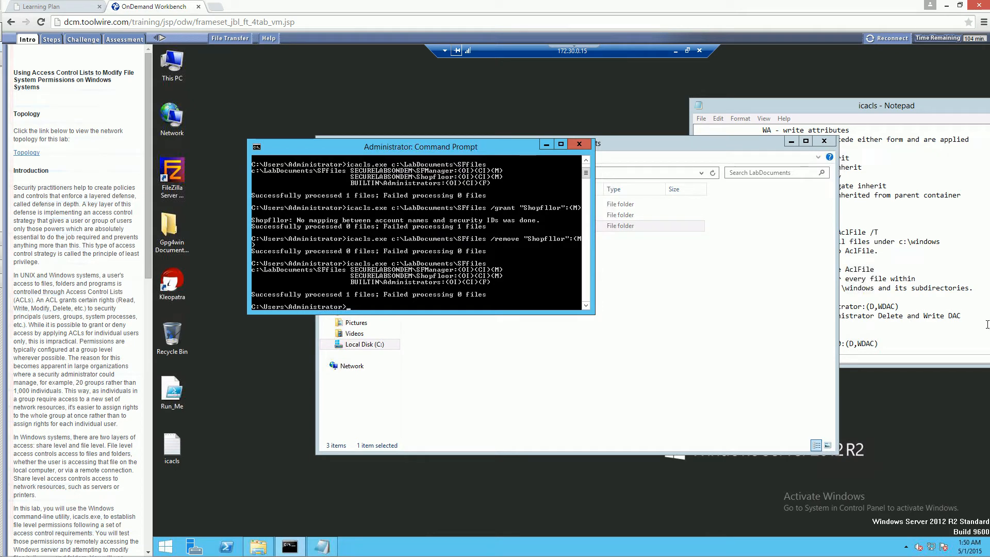
Examine the /grant, /deny and /remove syntax descriptions in the icacls help text.
{"action": "left_click", "coordinate": [883, 271]}
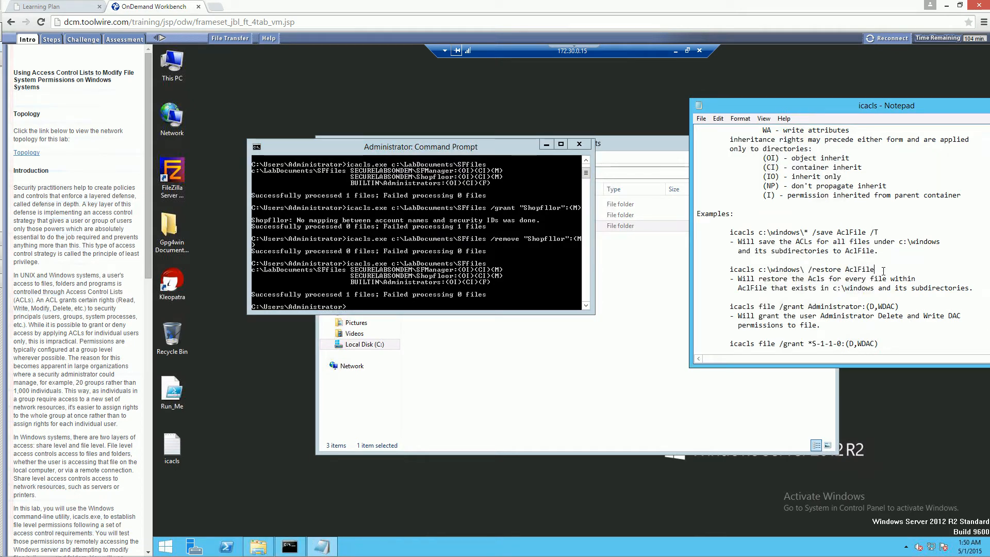
{"action": "scroll", "coordinate": [883, 272], "scroll_direction": "up", "scroll_amount": 4}
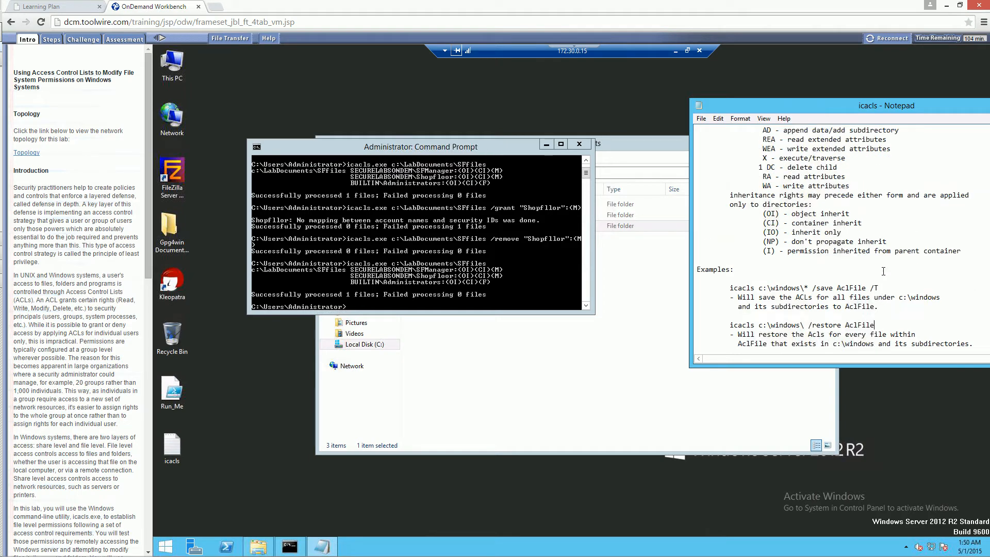
{"action": "scroll", "coordinate": [883, 272], "scroll_direction": "up", "scroll_amount": 10}
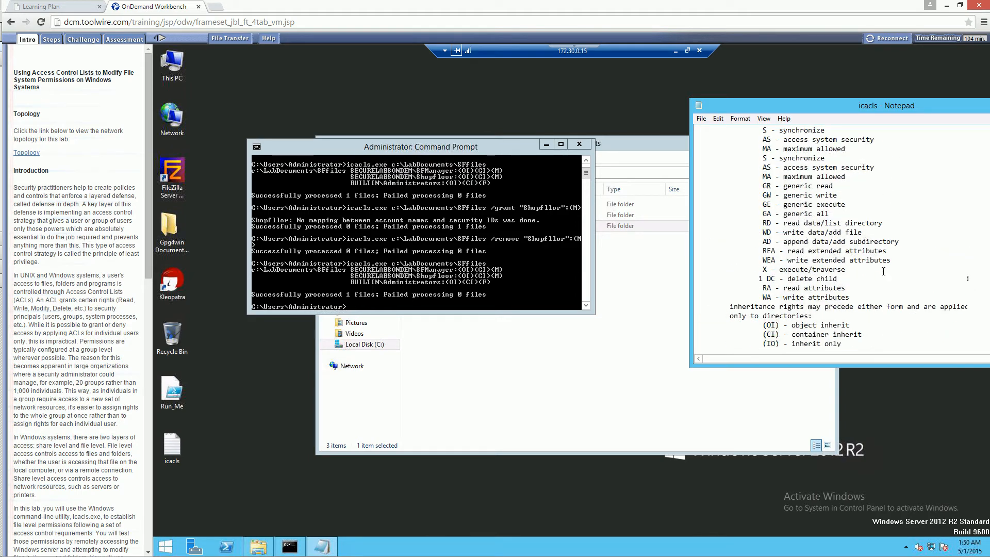
{"action": "scroll", "coordinate": [883, 271], "scroll_direction": "up", "scroll_amount": 15}
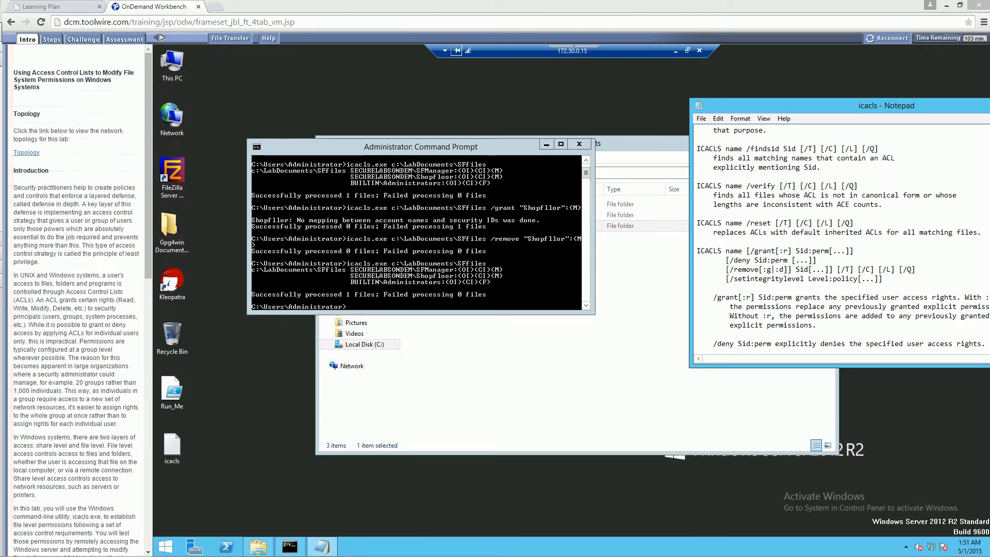
{"action": "left_click", "coordinate": [750, 240]}
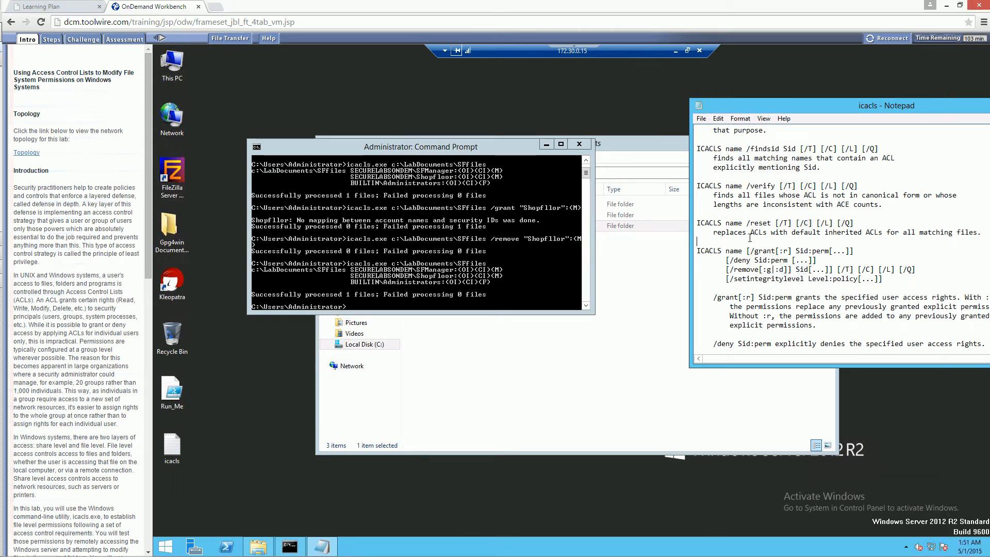
{"action": "scroll", "coordinate": [750, 237], "scroll_direction": "down", "scroll_amount": 2}
{"action": "scroll", "coordinate": [750, 240], "scroll_direction": "down", "scroll_amount": 1}
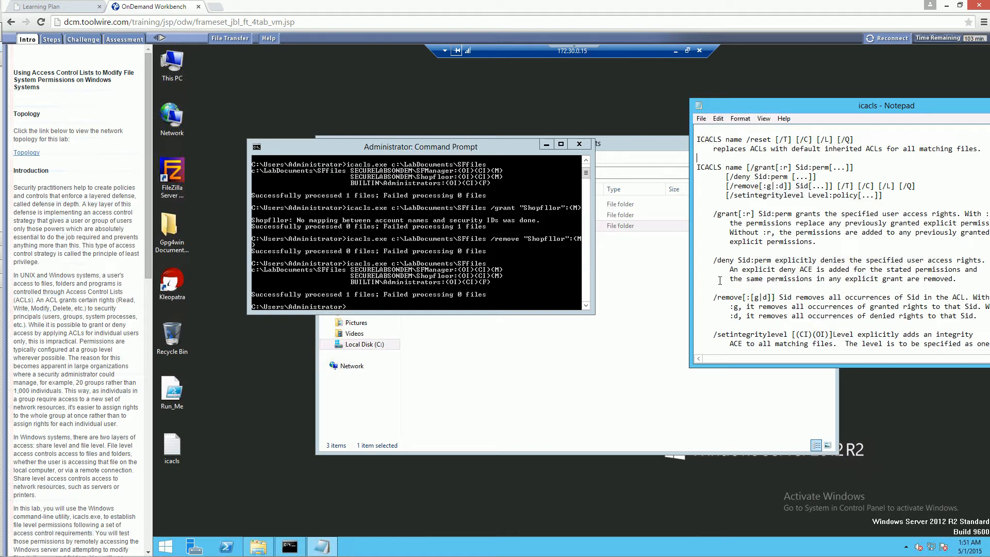
Try again to grant modify access on c:\LabDocuments\SFfiles using icacls.exe with /grant "Shopfllor":(M).
{"action": "left_click", "coordinate": [436, 269]}
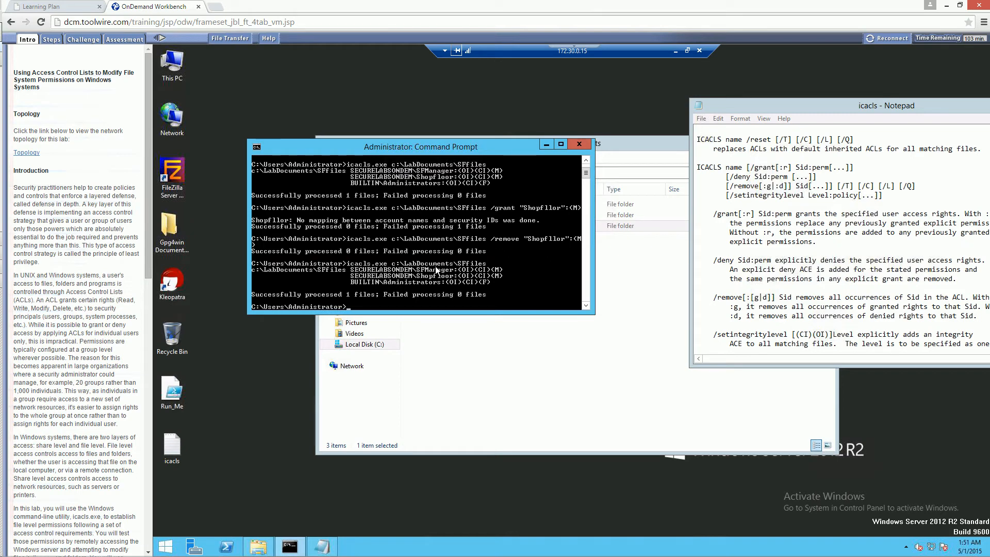
{"action": "key", "text": "Up"}
{"action": "key", "text": "Up"}
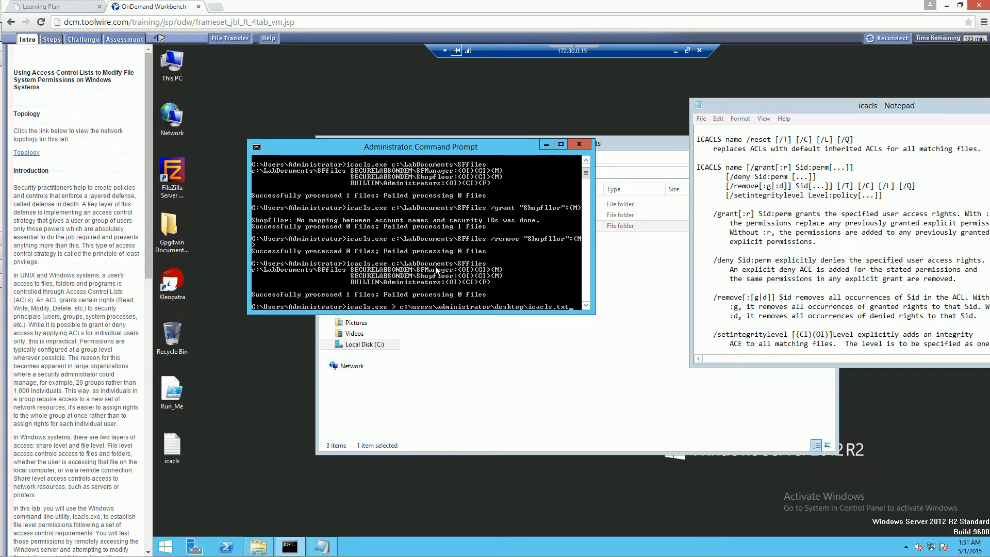
{"action": "key", "text": "Up"}
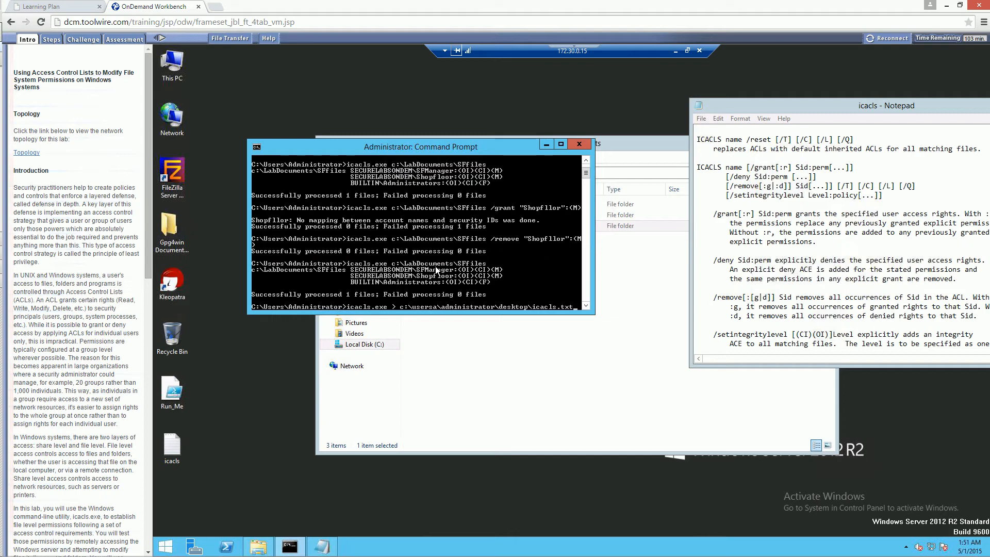
{"action": "key", "text": "Down"}
{"action": "key", "text": "Down"}
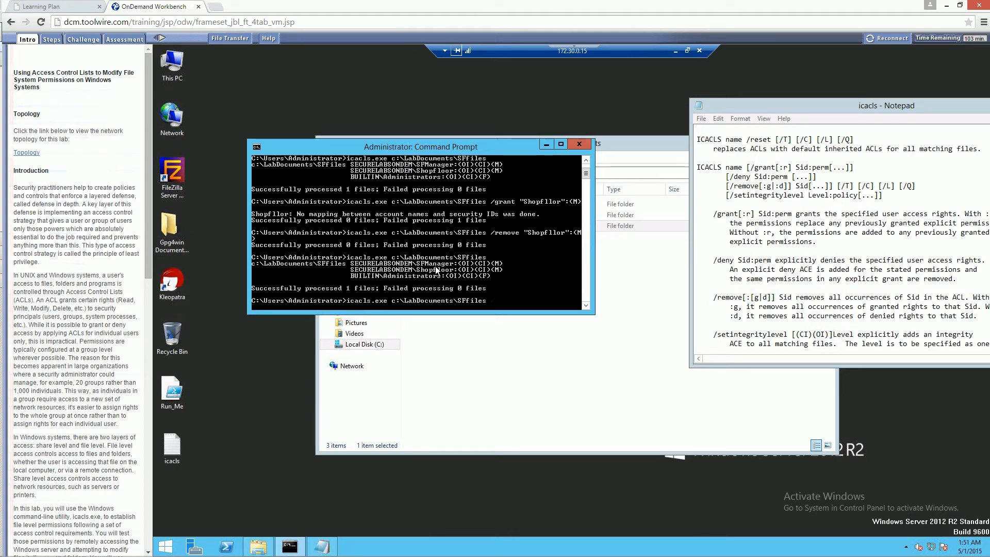
{"action": "key", "text": "Up"}
{"action": "key", "text": "Up"}
{"action": "key", "text": "Return"}
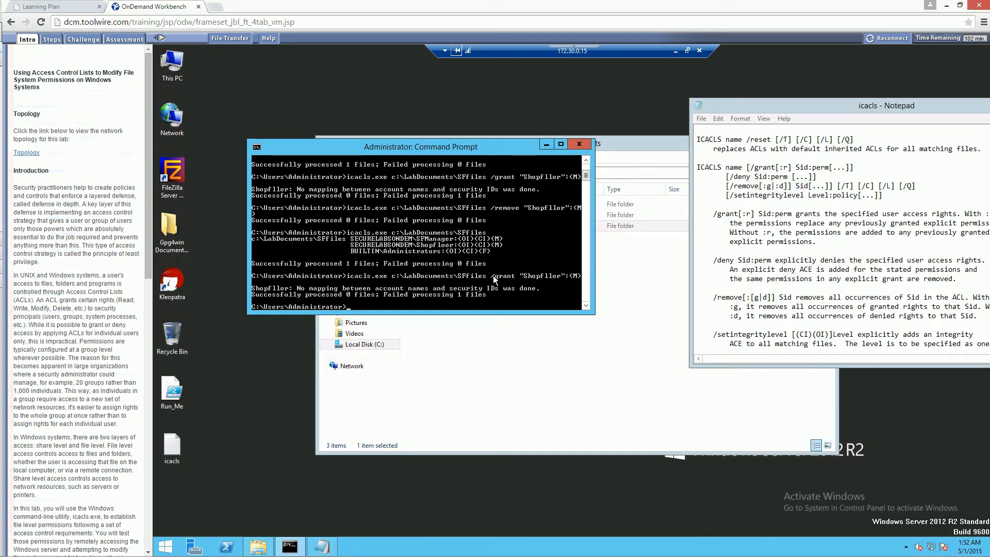
Check the permissions of c:\LabDocuments\SFfiles with icacls.exe after the grant attempt.
{"action": "key", "text": "Up"}
{"action": "key", "text": "Up"}
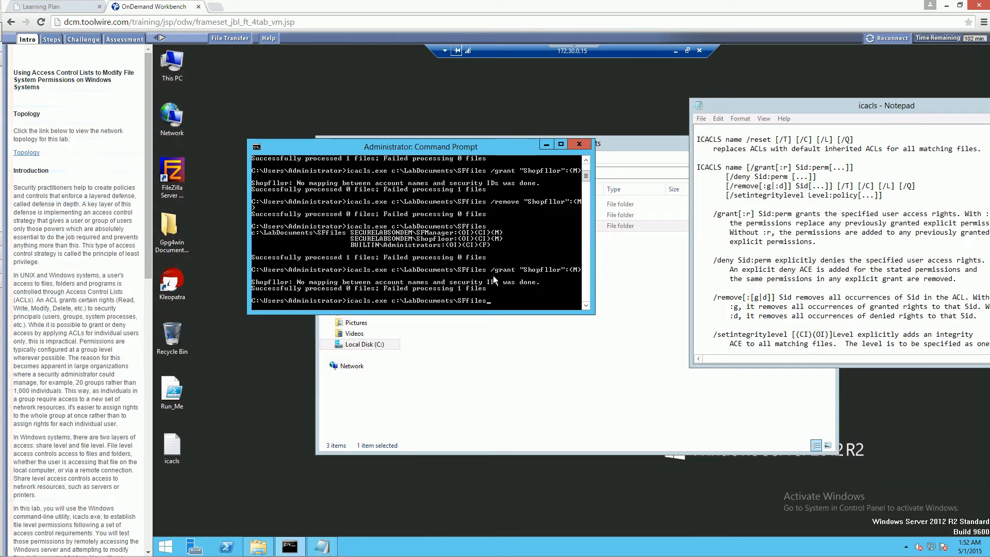
{"action": "key", "text": "Return"}
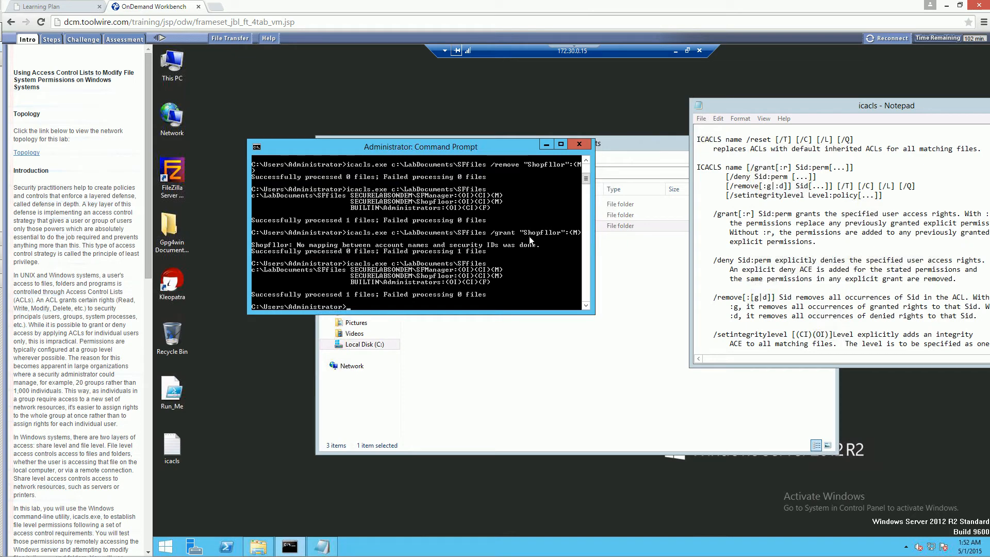
Correct the group name and grant modify access on c:\LabDocuments\SFfiles using icacls.exe with /grant "Shopfloor":(M).
{"action": "key", "text": "Up"}
{"action": "key", "text": "Up"}
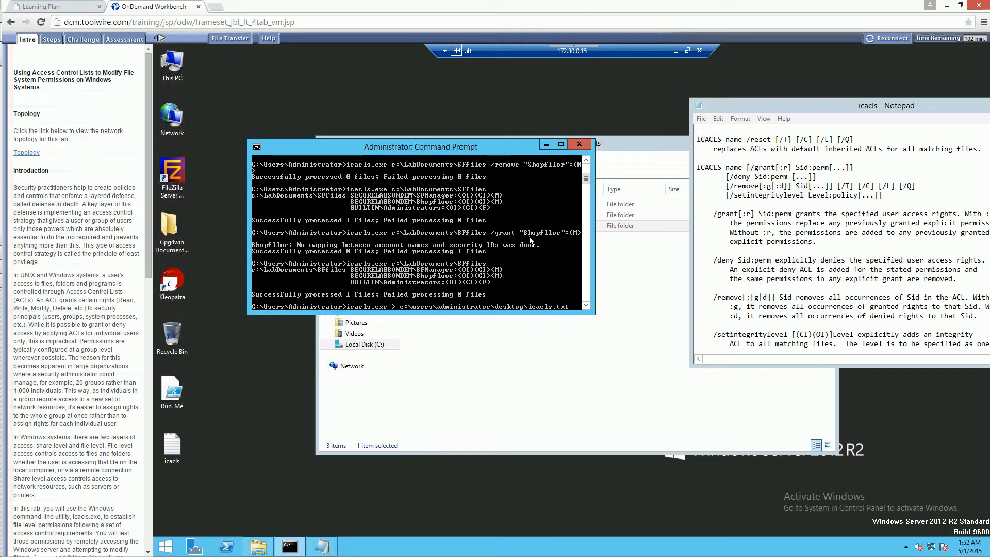
{"action": "type", "text": "a"}
{"action": "key", "text": "Up"}
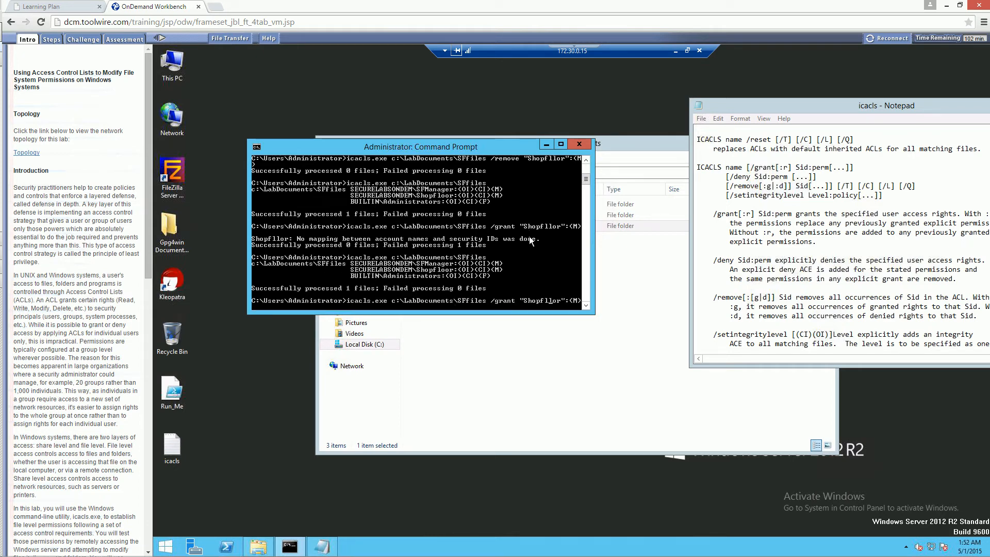
{"action": "key", "text": "Delete"}
{"action": "type", "text": "o"}
{"action": "key", "text": "Return"}
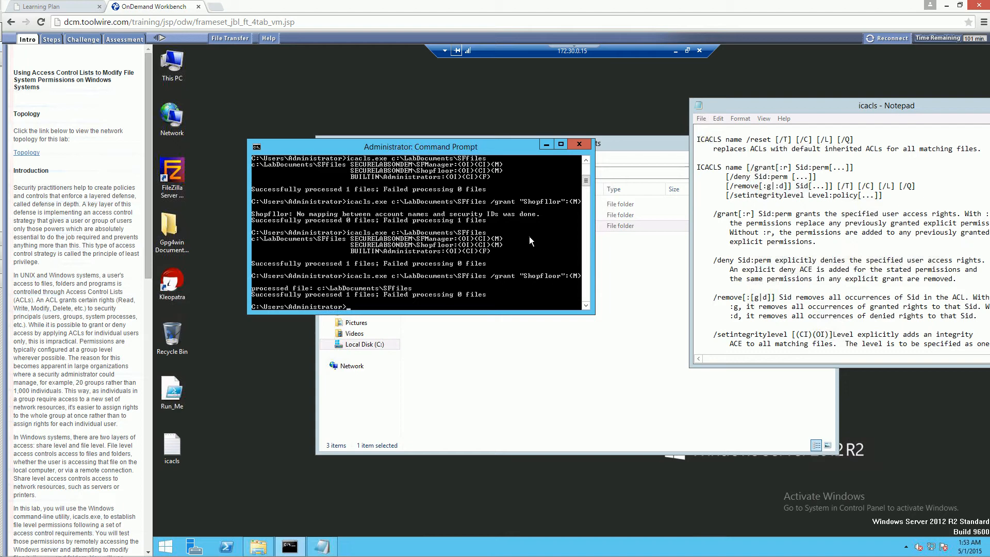
List the permissions of c:\LabDocuments\SFfiles with icacls.exe to verify the Shopfloor grant.
{"action": "key", "text": "Up"}
{"action": "key", "text": "Up"}
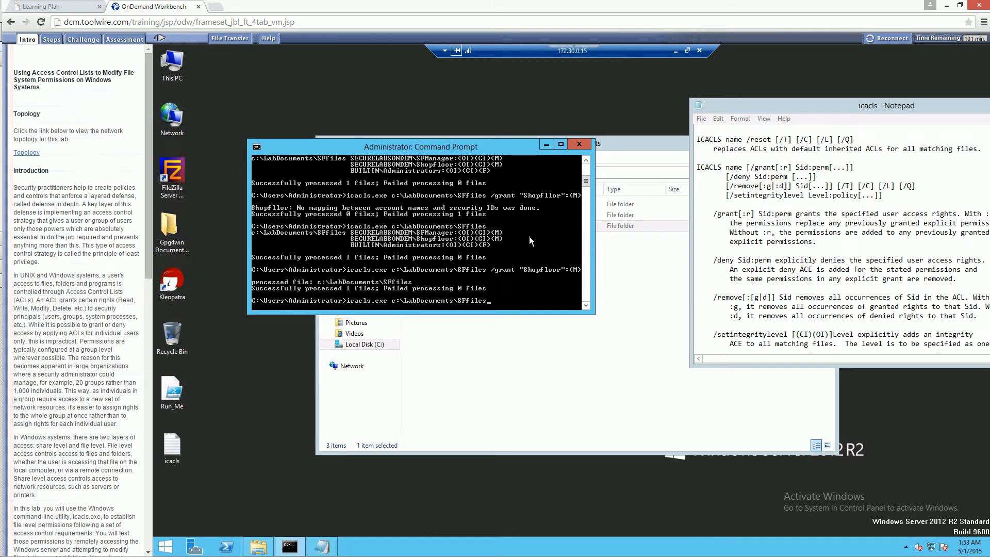
{"action": "key", "text": "Return"}
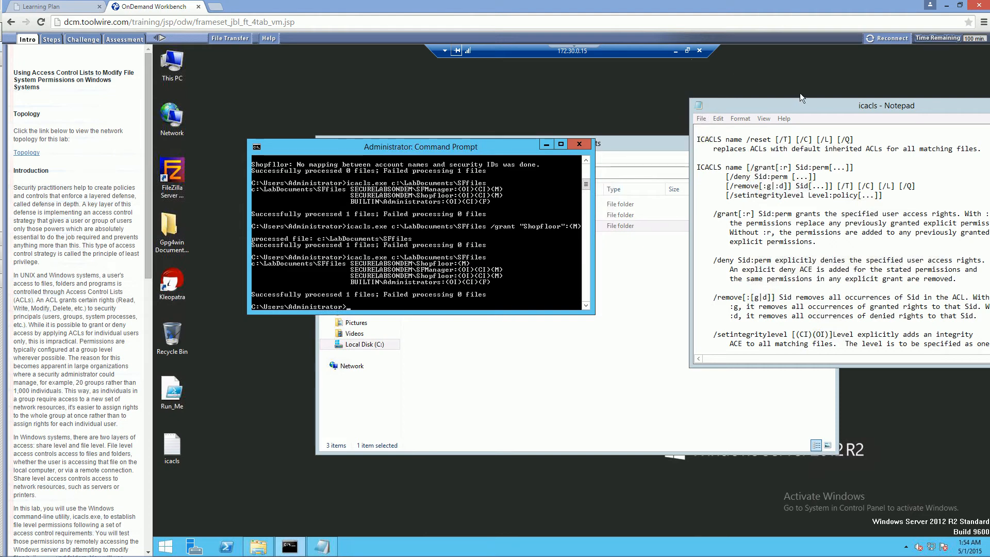
Disconnect the 172.30.0.15 remote session and open the TargetWindows02.rdp connection.
{"action": "left_click", "coordinate": [698, 50]}
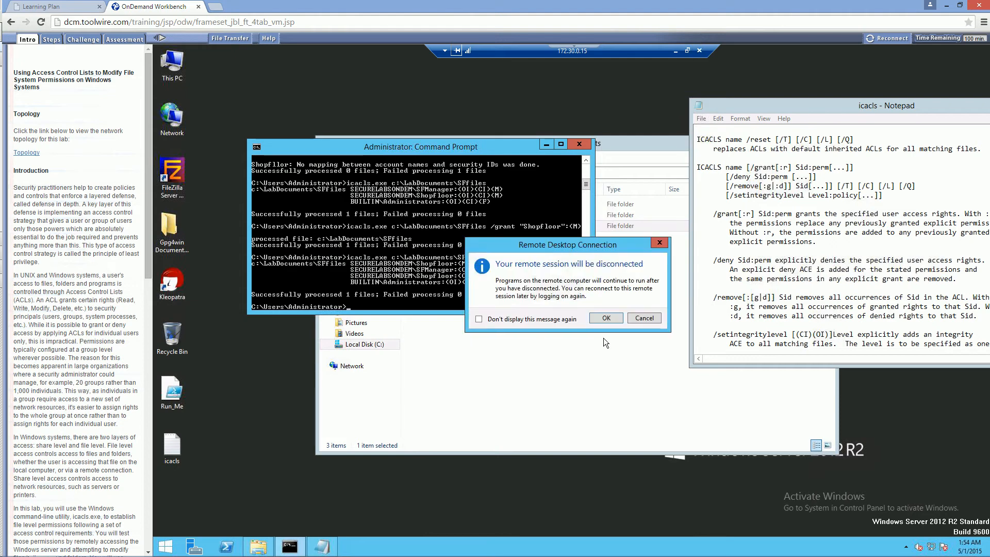
{"action": "left_click", "coordinate": [607, 317]}
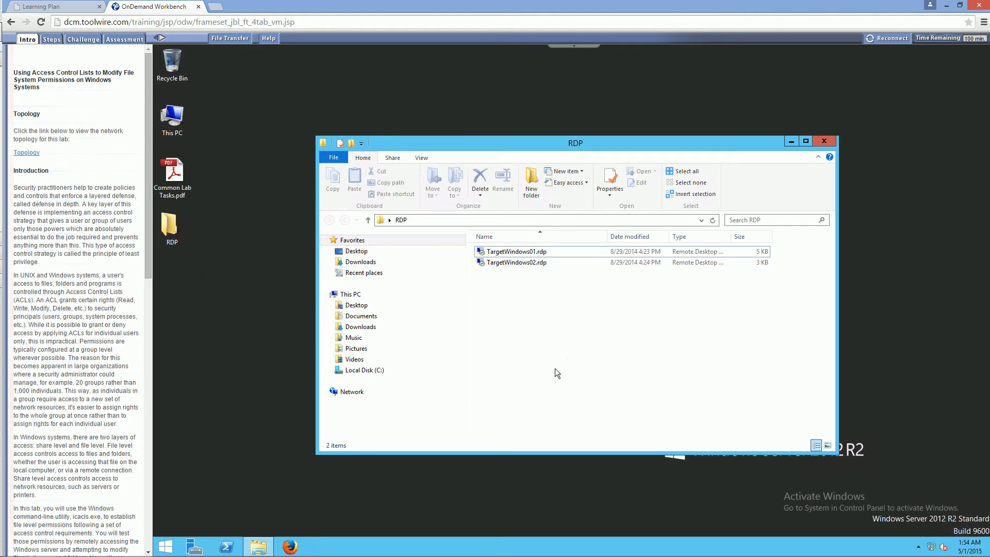
{"action": "double_click", "coordinate": [520, 263]}
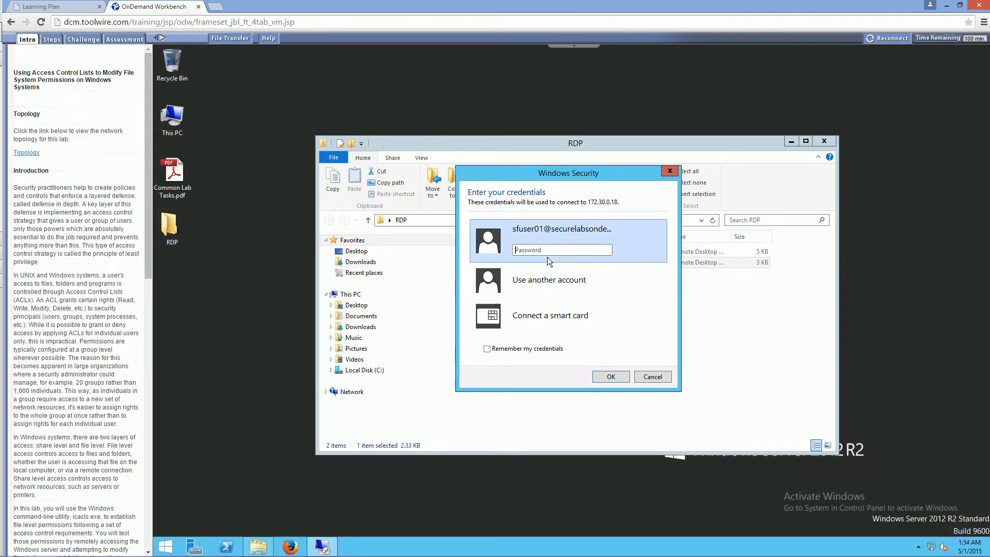
Sign in to 172.30.0.18 with the sfuser01 account's password and decline automatic discovery of devices on the network.
{"action": "left_click", "coordinate": [542, 252]}
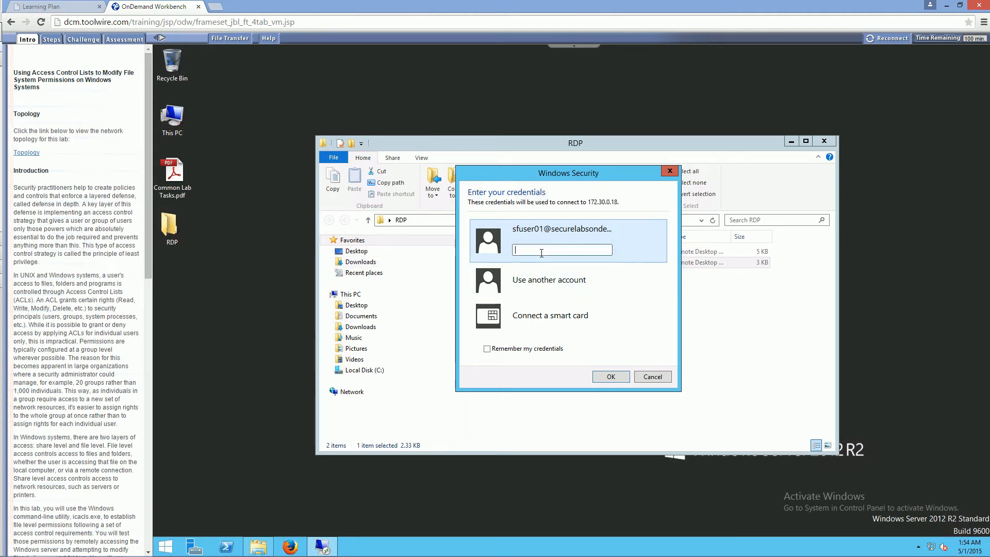
{"action": "key", "text": "Caps_Lock"}
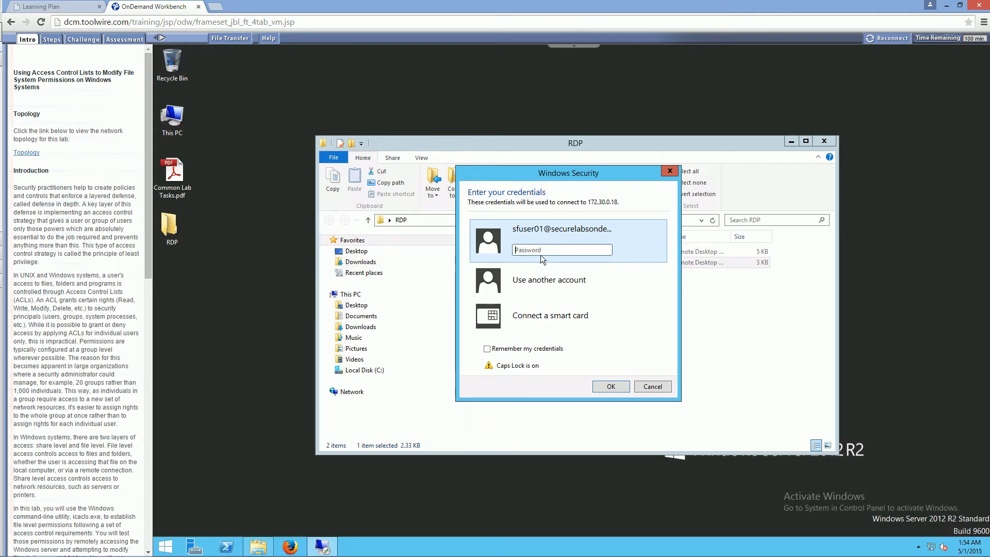
{"action": "key", "text": "Caps_Lock"}
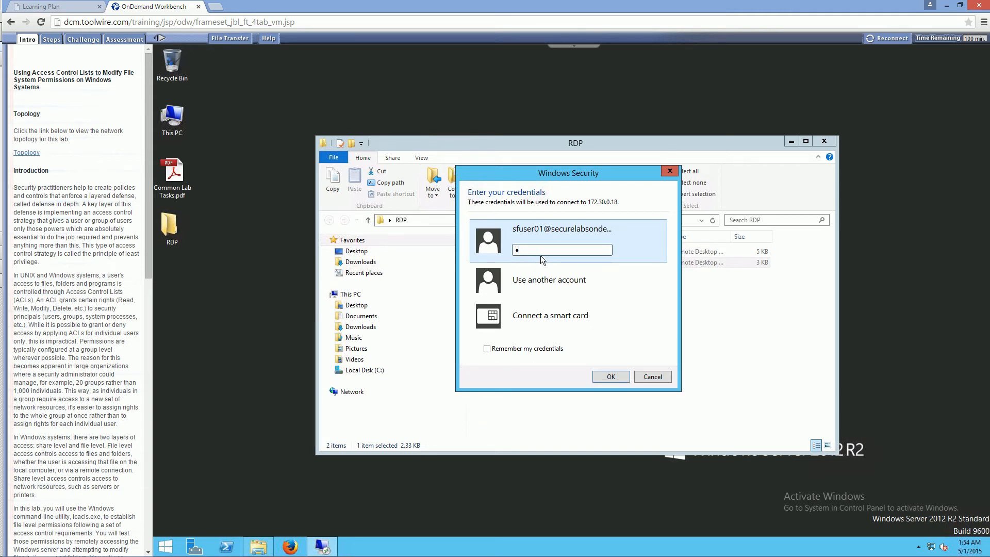
{"action": "type", "text": "aa"}
{"action": "key", "text": "Return"}
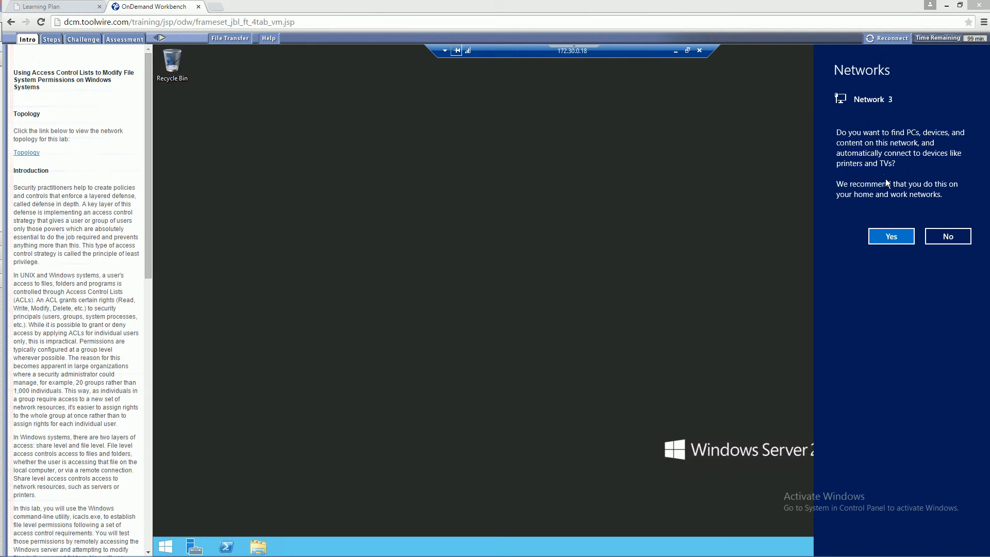
{"action": "left_click", "coordinate": [951, 237]}
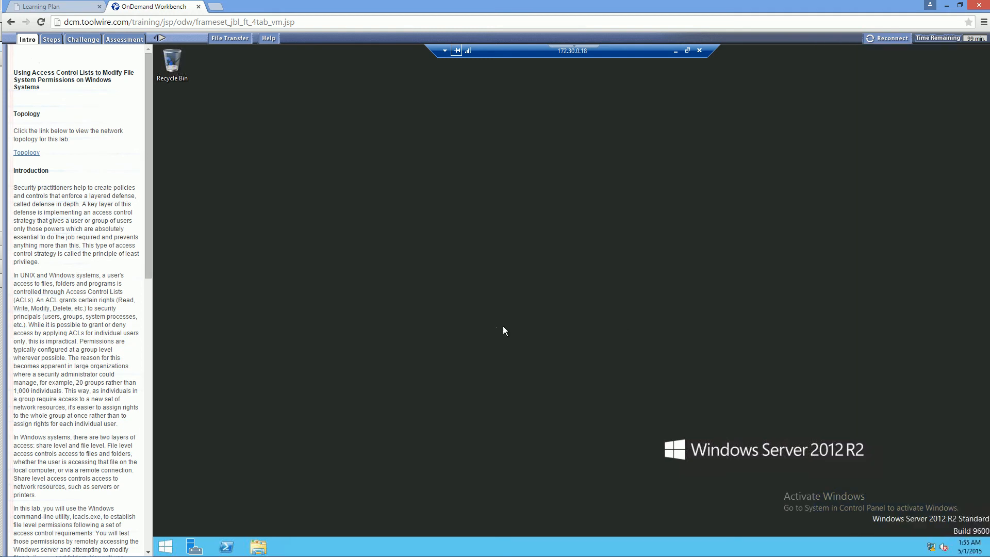
Open the shared folder \\172.30.0.15\LabDocuments in File Explorer.
{"action": "left_click", "coordinate": [260, 545]}
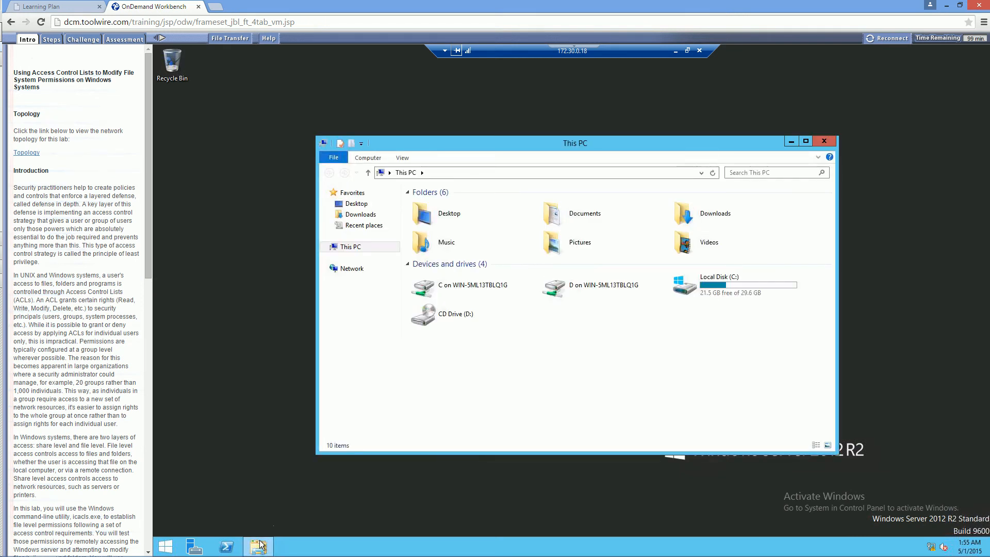
{"action": "left_click", "coordinate": [440, 174]}
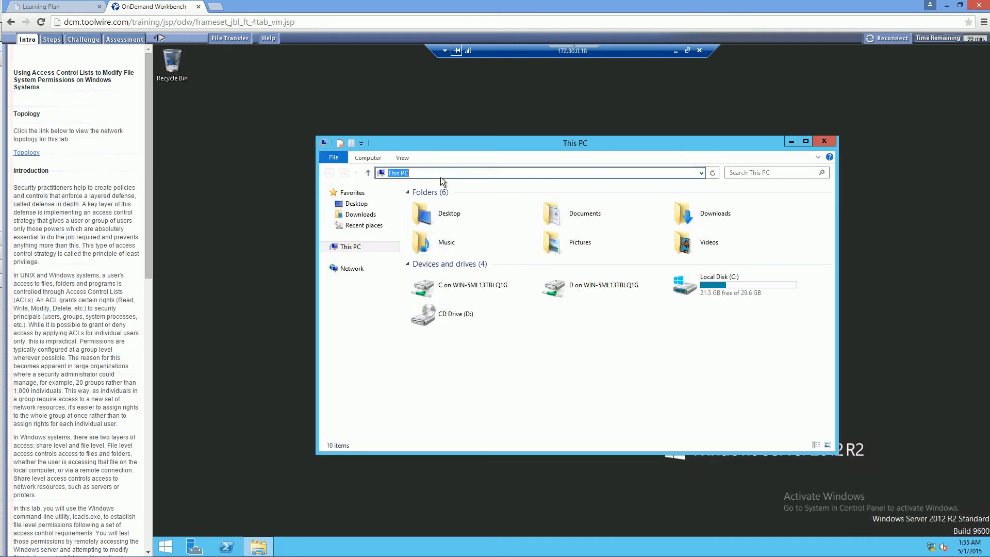
{"action": "left_click", "coordinate": [440, 175]}
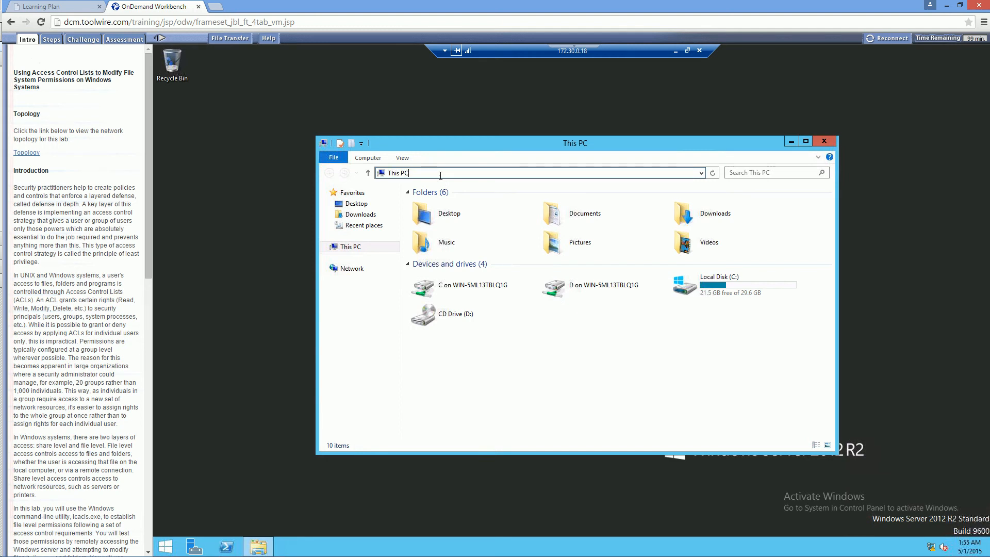
{"action": "triple_click", "coordinate": [407, 174]}
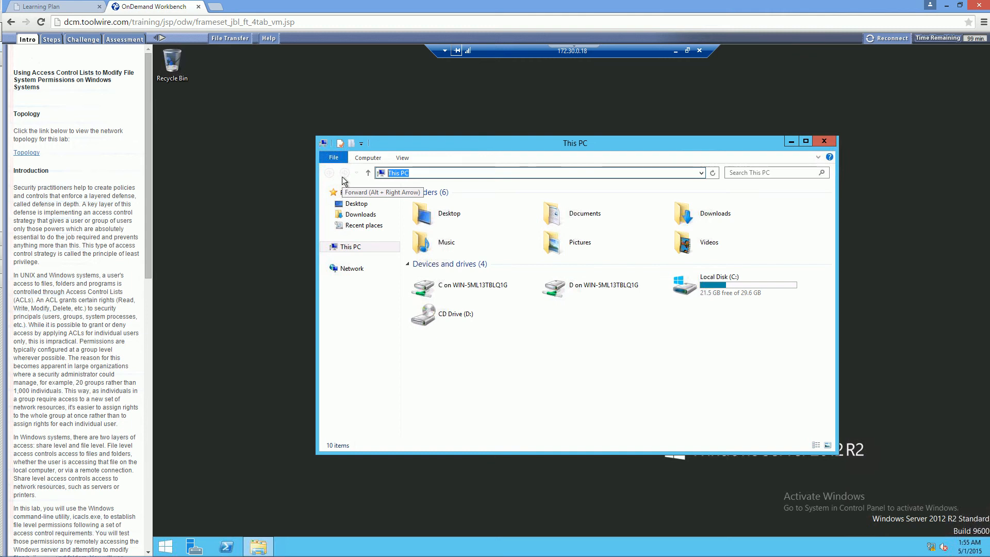
{"action": "type", "text": "\\\\1"}
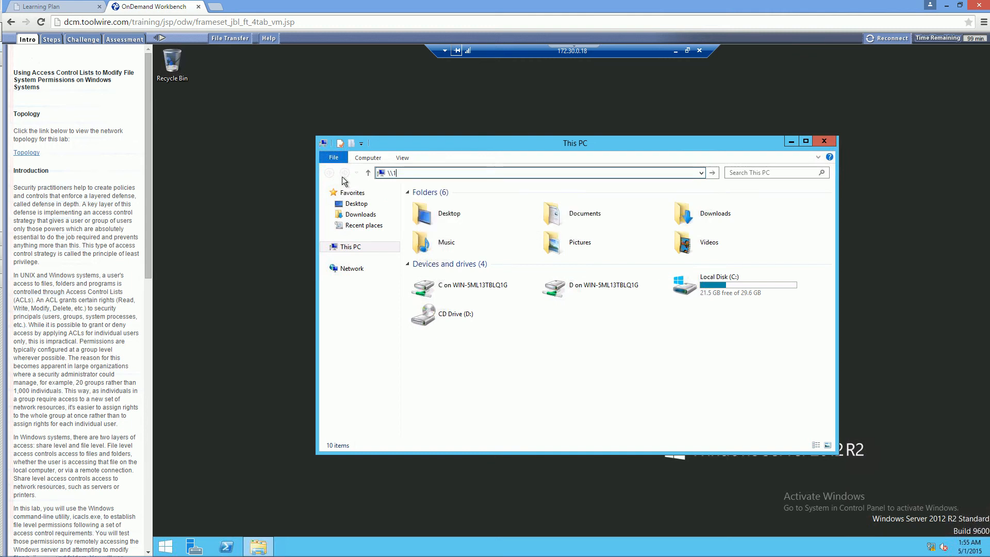
{"action": "type", "text": "72.30.0.15\\"}
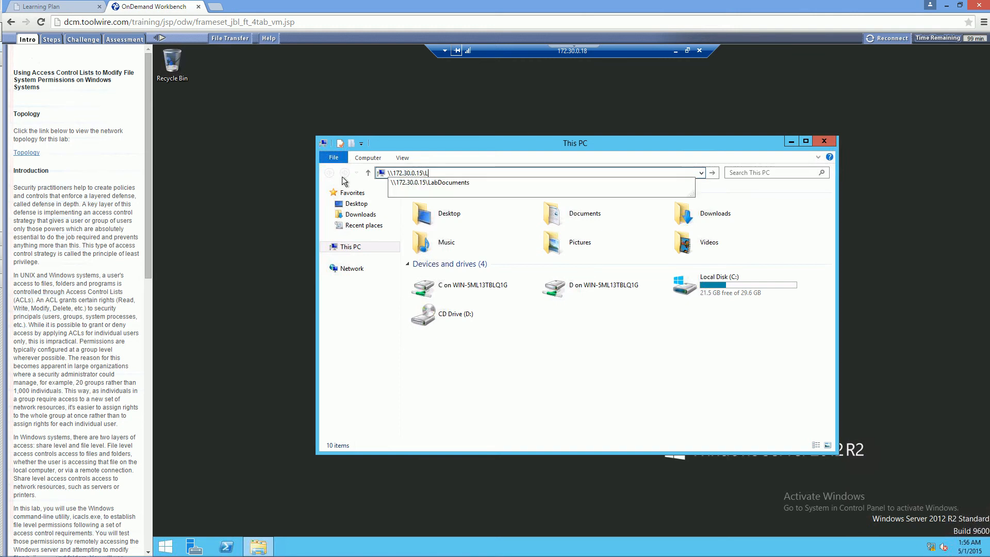
{"action": "type", "text": "LabDocuments"}
{"action": "key", "text": "Return"}
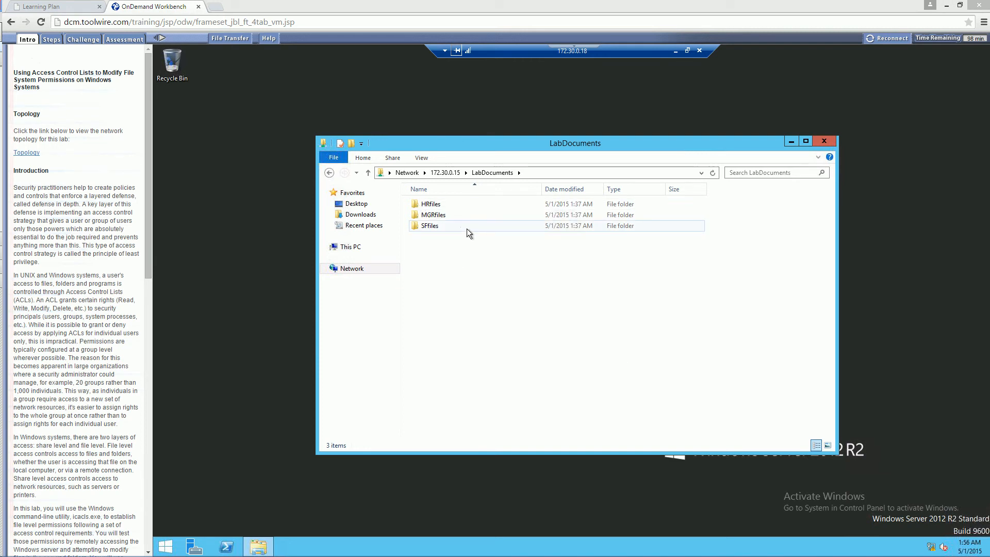
Test sfuser01's access to the HRfiles, MGRfiles and SFfiles folders, then return to LabDocuments.
{"action": "double_click", "coordinate": [427, 204]}
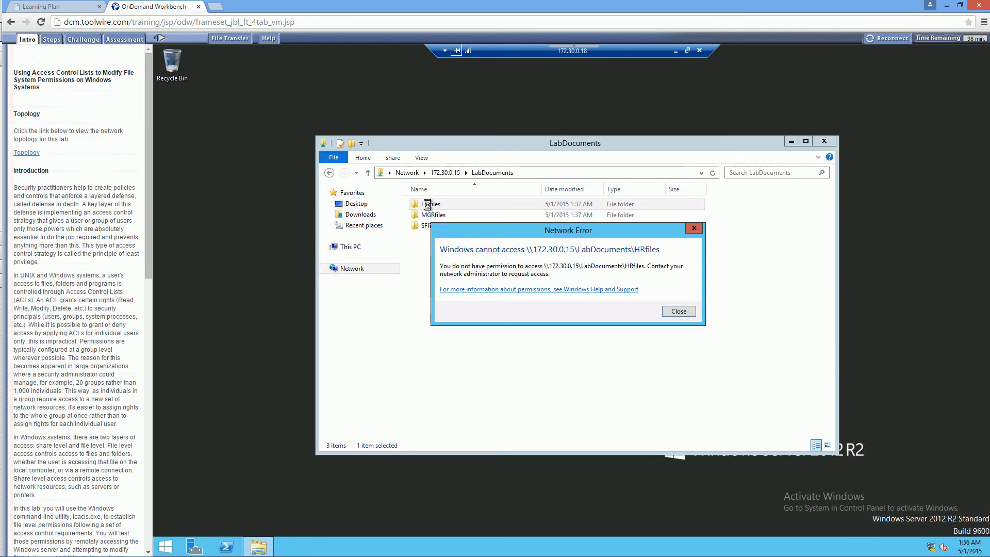
{"action": "left_click", "coordinate": [689, 312]}
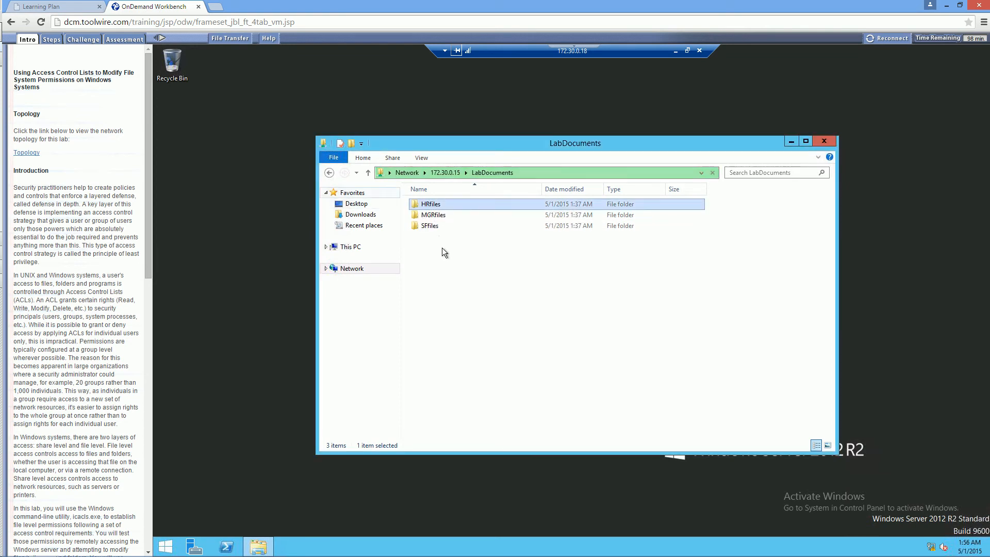
{"action": "double_click", "coordinate": [423, 215]}
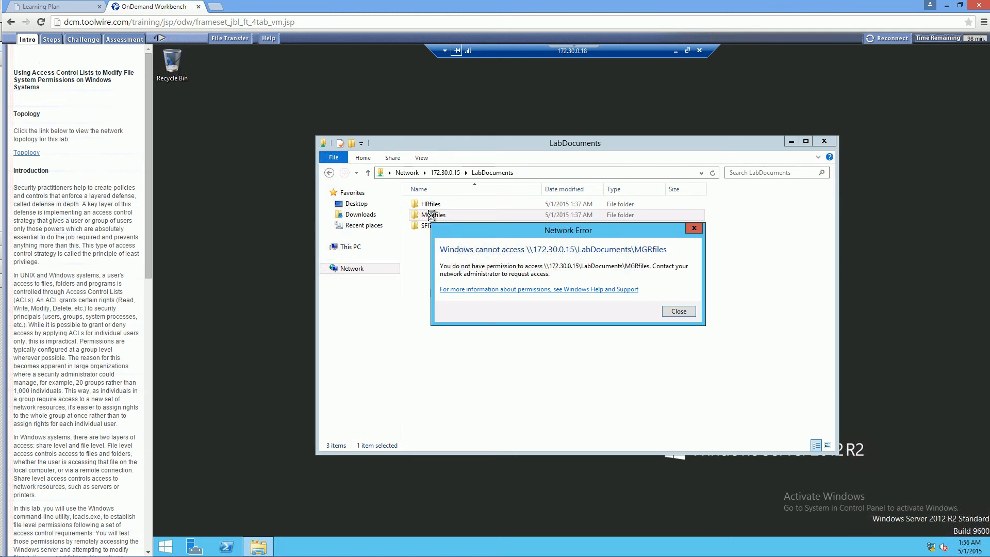
{"action": "left_click", "coordinate": [677, 312]}
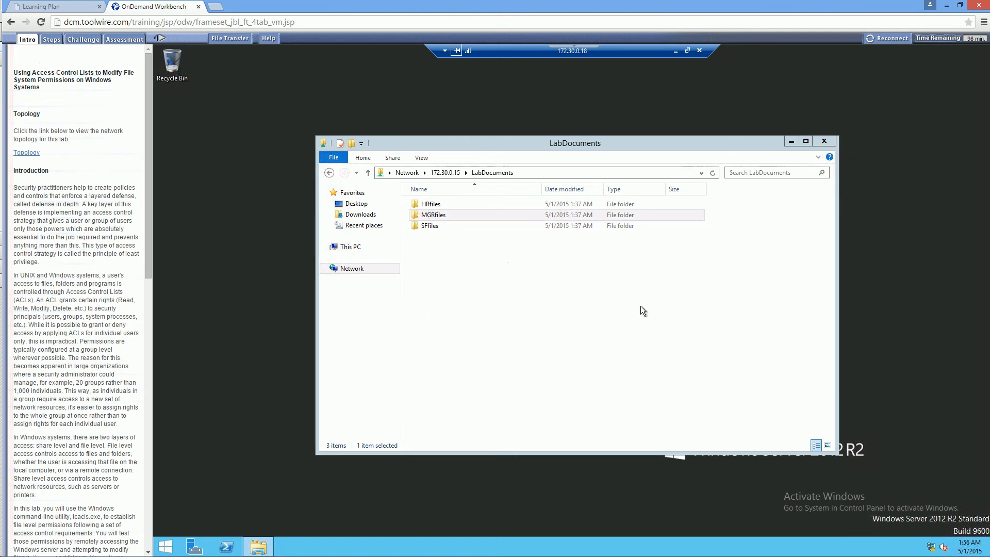
{"action": "double_click", "coordinate": [429, 228]}
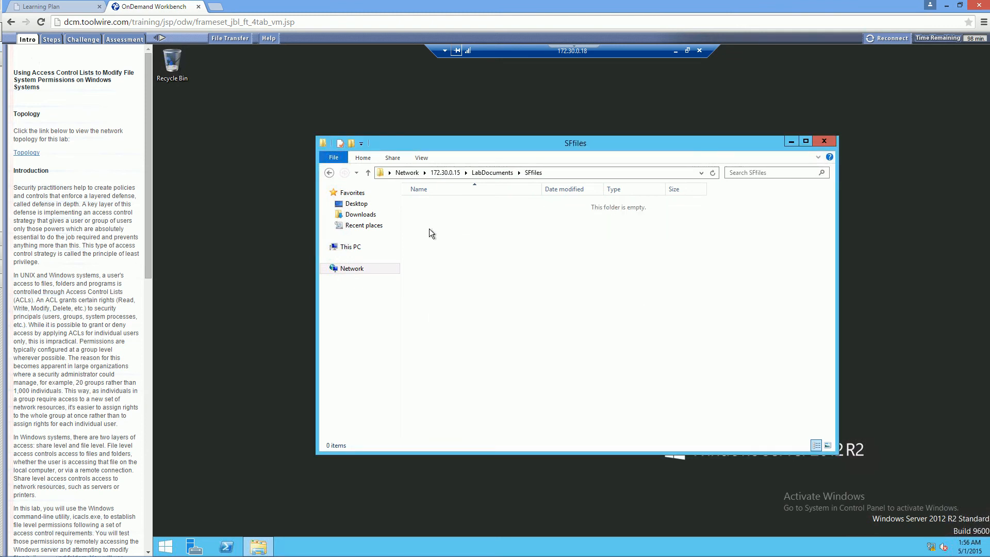
{"action": "left_click", "coordinate": [487, 172]}
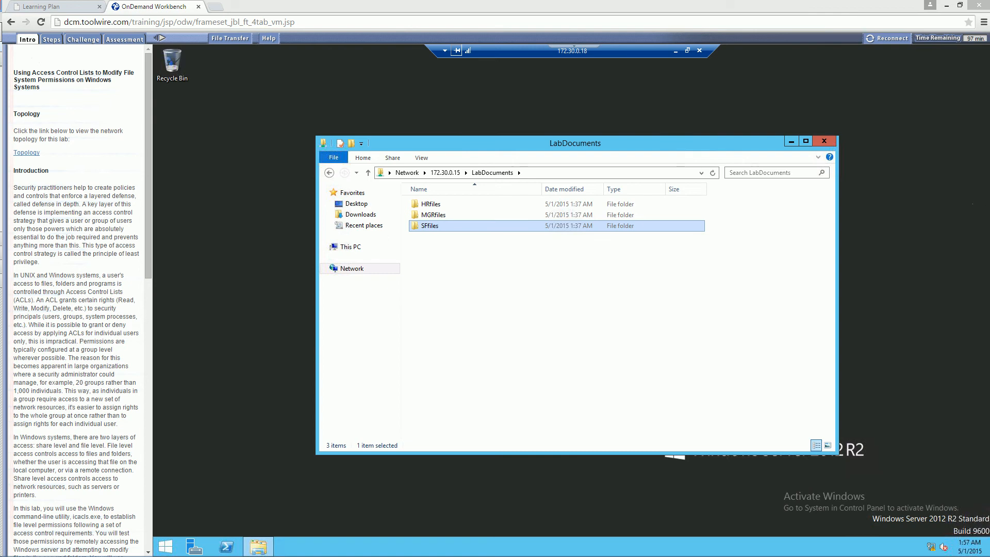
Disconnect the 172.30.0.18 remote session and reopen the TargetWindows02.rdp connection.
{"action": "left_click", "coordinate": [699, 50]}
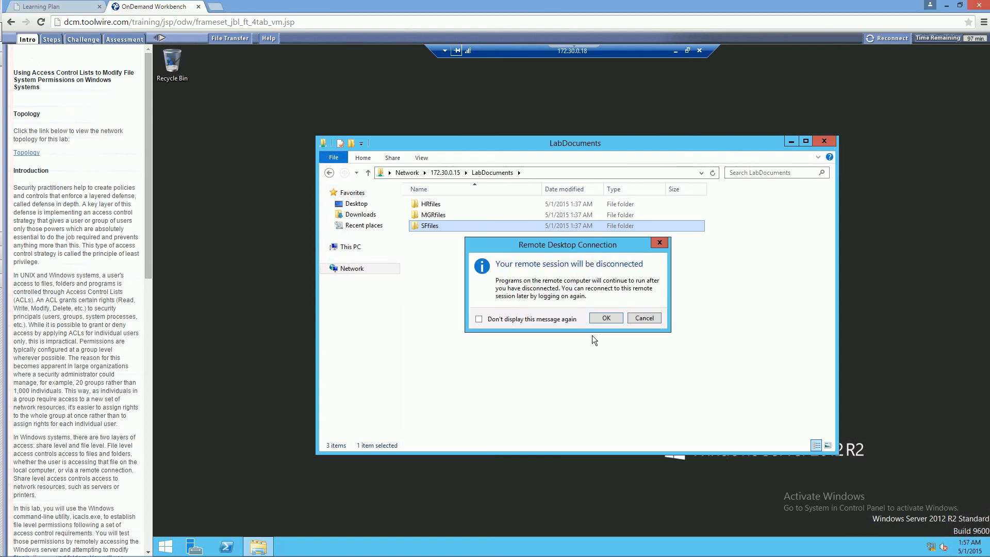
{"action": "left_click", "coordinate": [604, 318]}
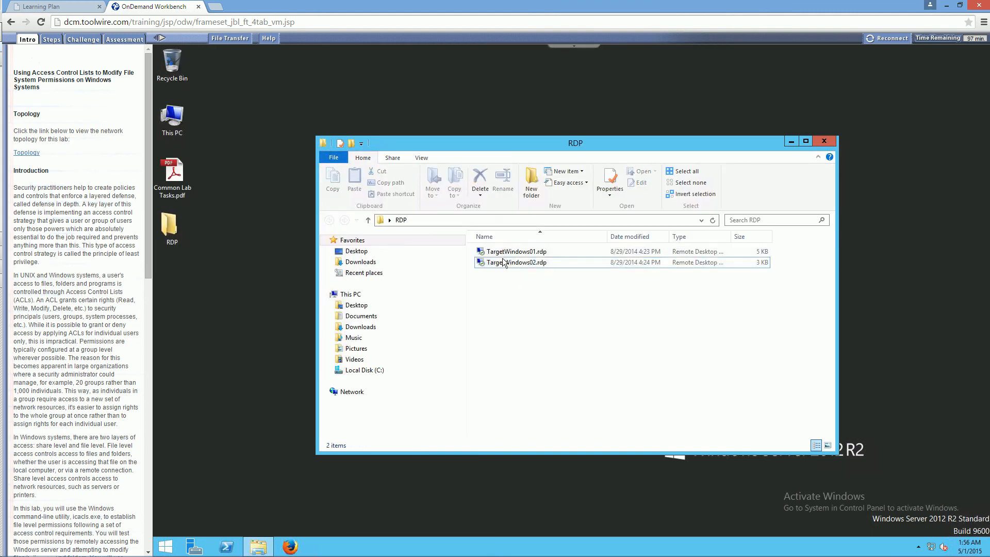
{"action": "double_click", "coordinate": [503, 263]}
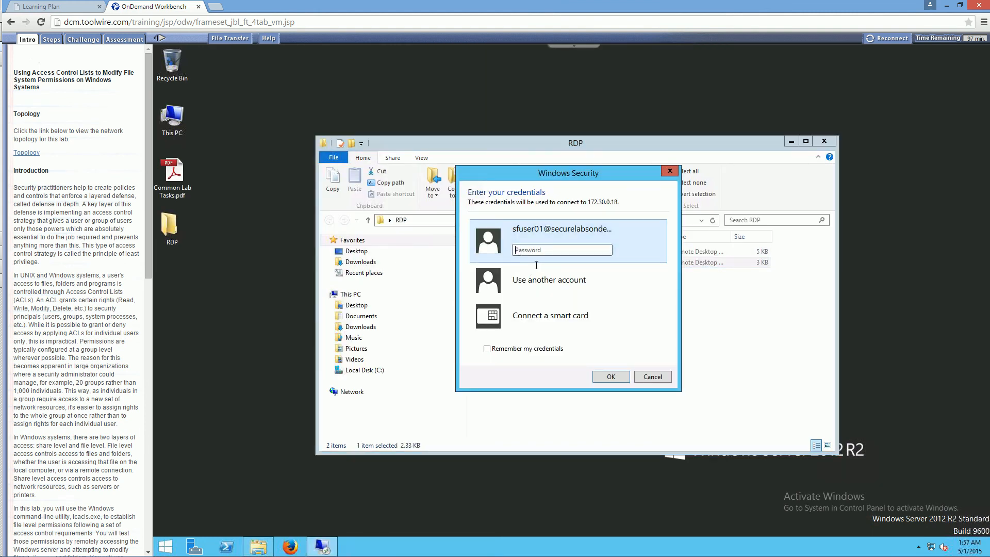
Try to sign in with another account, using the user name hrmanager and the account password.
{"action": "left_click", "coordinate": [534, 280]}
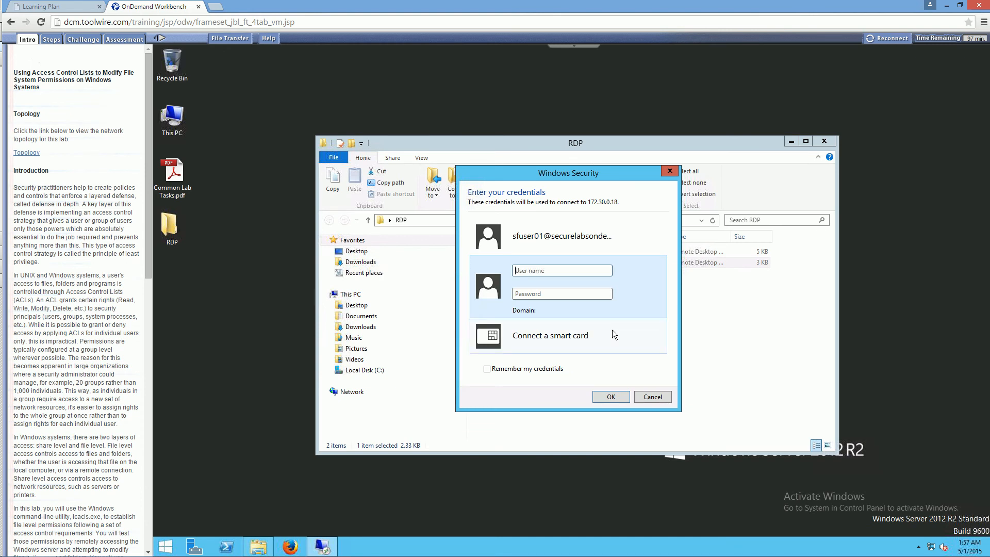
{"action": "type", "text": "hrmanagerPassword1"}
{"action": "key", "text": "Return"}
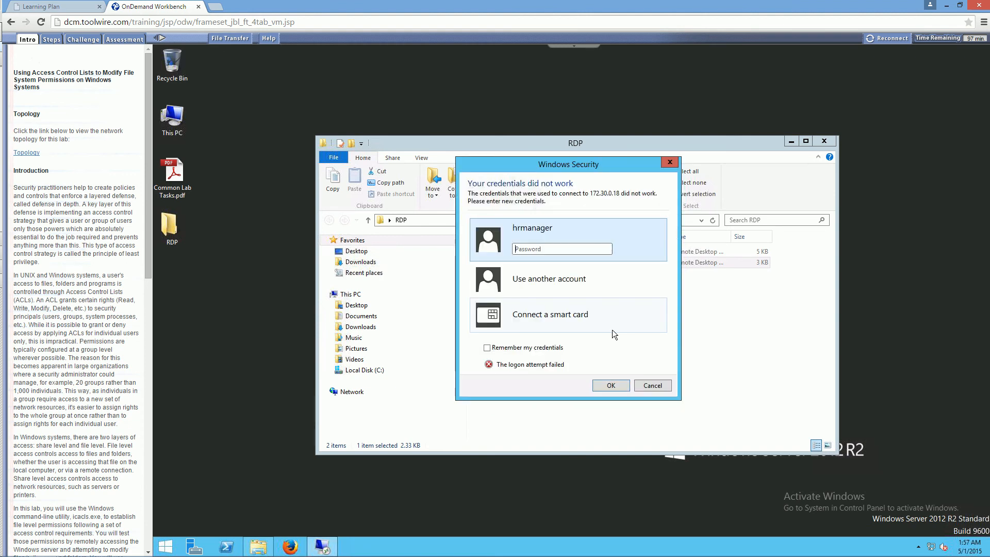
Retry the sign-in for the listed hrmanager account by entering the account password again.
{"action": "left_click", "coordinate": [540, 274]}
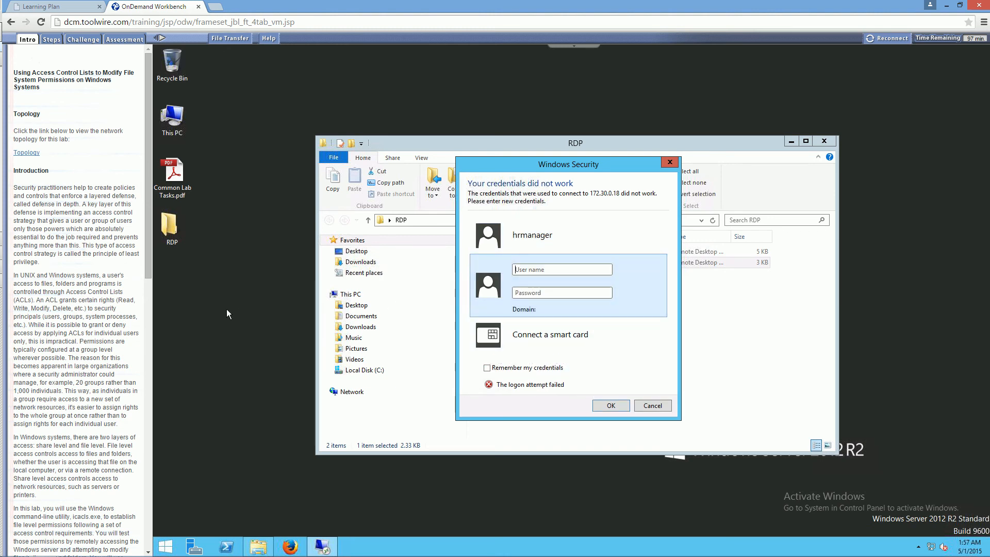
{"action": "type", "text": "P@ssw0rd"}
{"action": "key", "text": "BackSpace"}
{"action": "key", "text": "BackSpace"}
{"action": "key", "text": "BackSpace"}
{"action": "key", "text": "BackSpace"}
{"action": "key", "text": "BackSpace"}
{"action": "key", "text": "BackSpace"}
{"action": "key", "text": "BackSpace"}
{"action": "key", "text": "BackSpace"}
{"action": "left_click", "coordinate": [534, 233]}
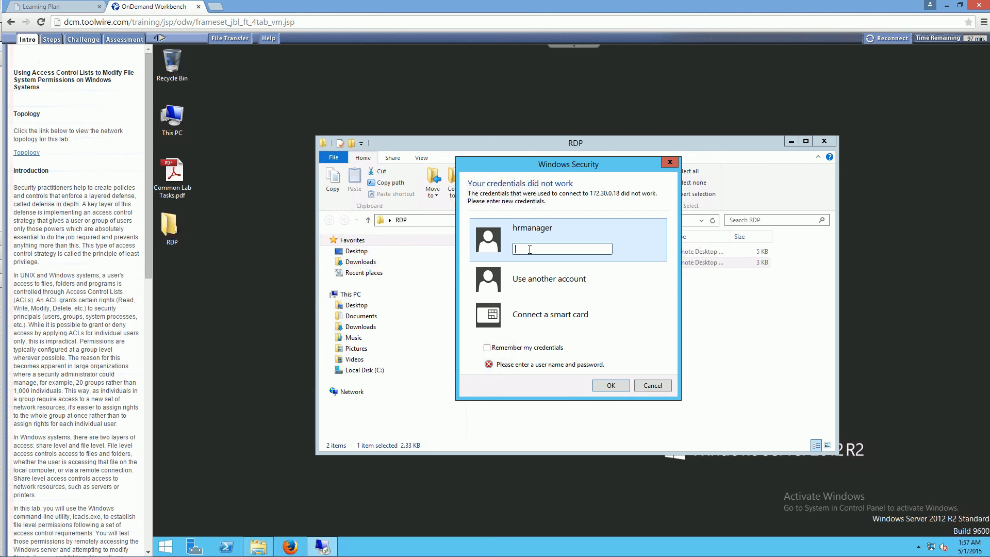
{"action": "type", "text": "P@ssw0rd!"}
{"action": "key", "text": "Return"}
Sign in with another account, entering the HR manager's user name with its full domain and the account password.
{"action": "left_click", "coordinate": [569, 283]}
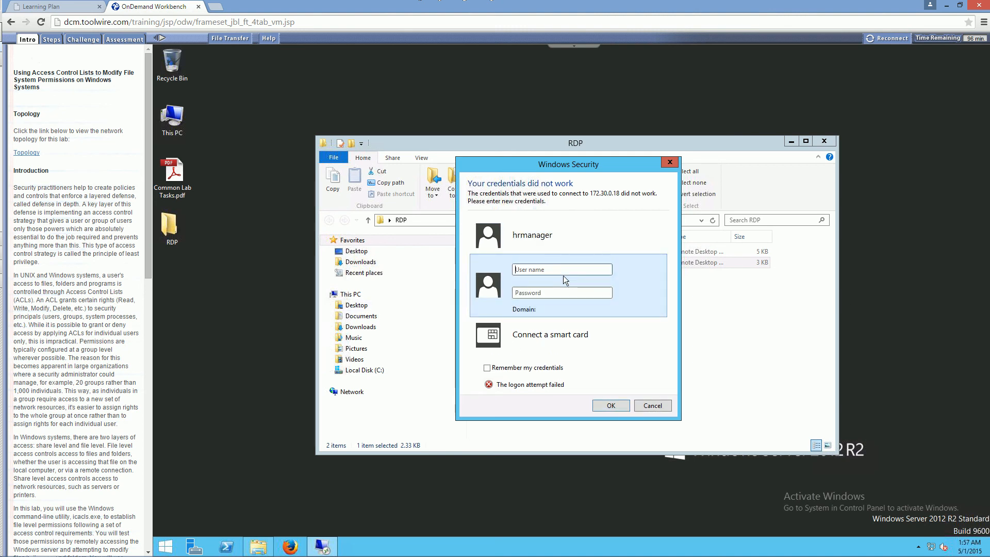
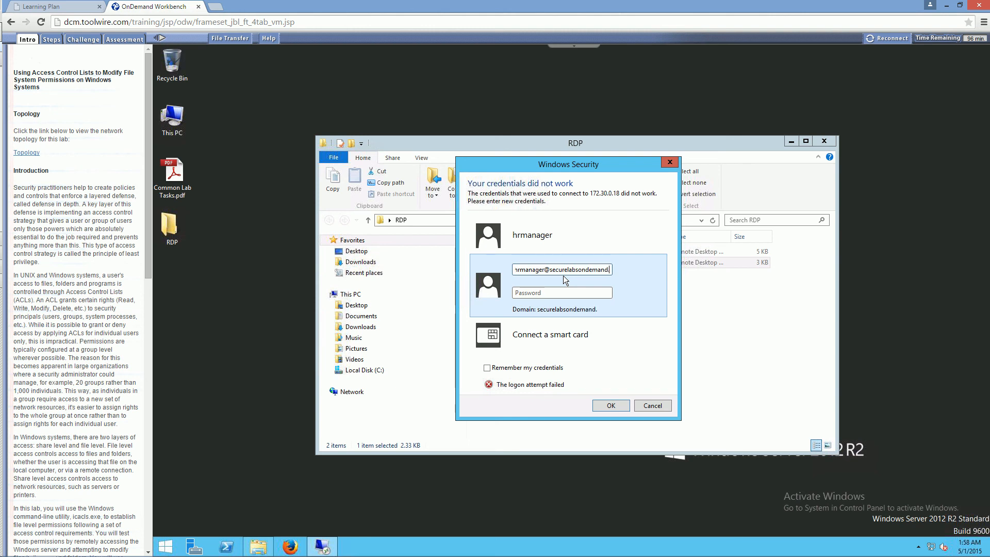
{"action": "key", "text": "Return"}
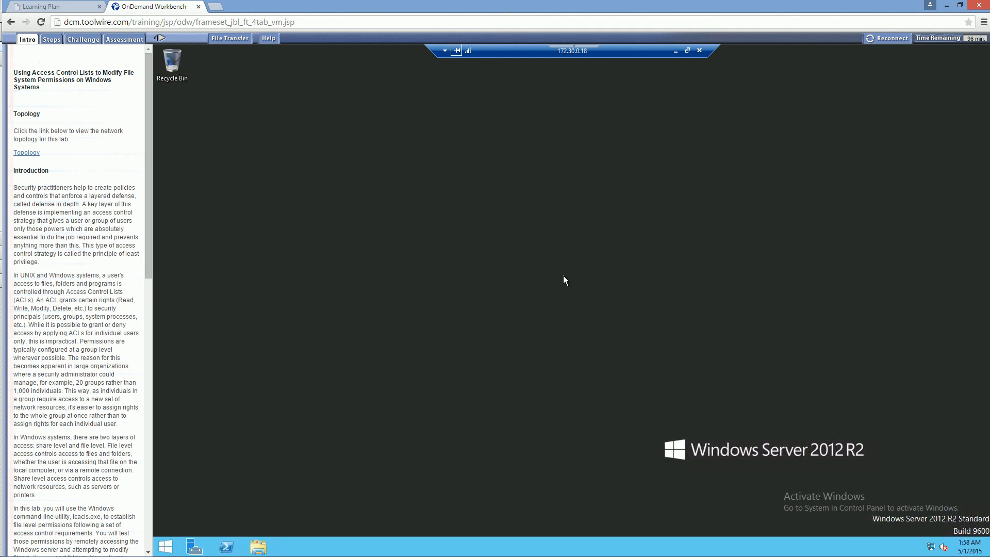
Open the network share \\172.30.0.15\LabDocuments with the Run command on the remote server.
{"action": "left_click", "coordinate": [175, 542]}
{"action": "left_click", "coordinate": [315, 466]}
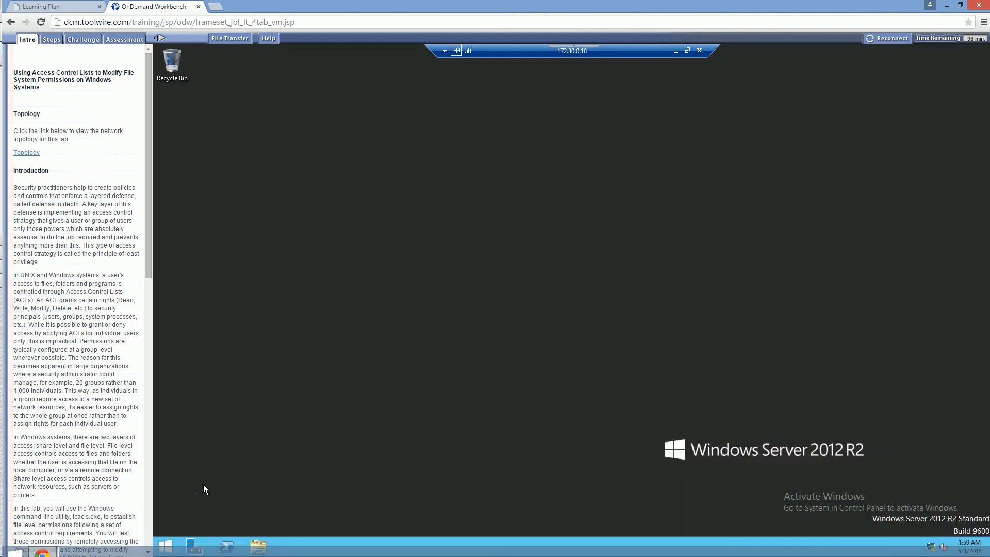
{"action": "right_click", "coordinate": [166, 546]}
{"action": "left_click", "coordinate": [184, 512]}
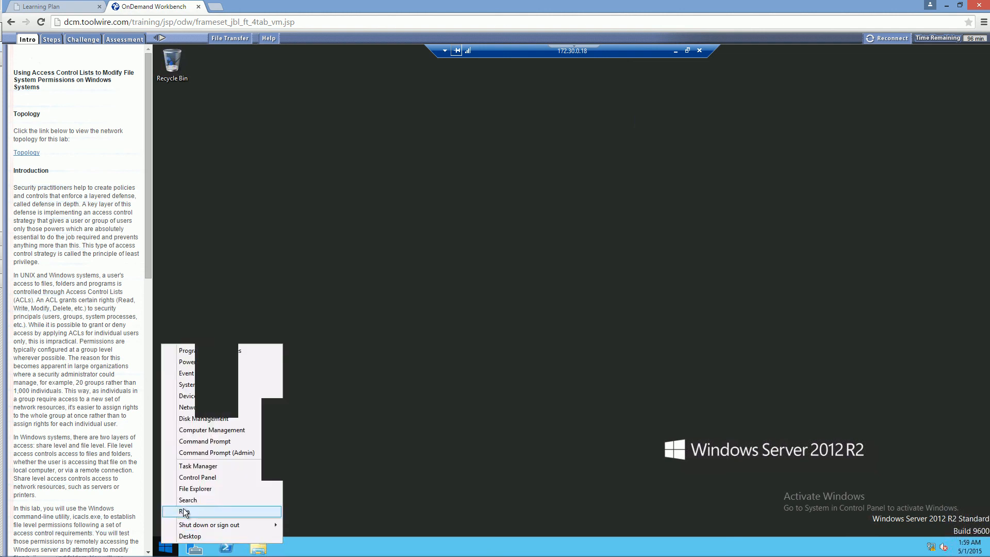
{"action": "type", "text": "\\\\"}
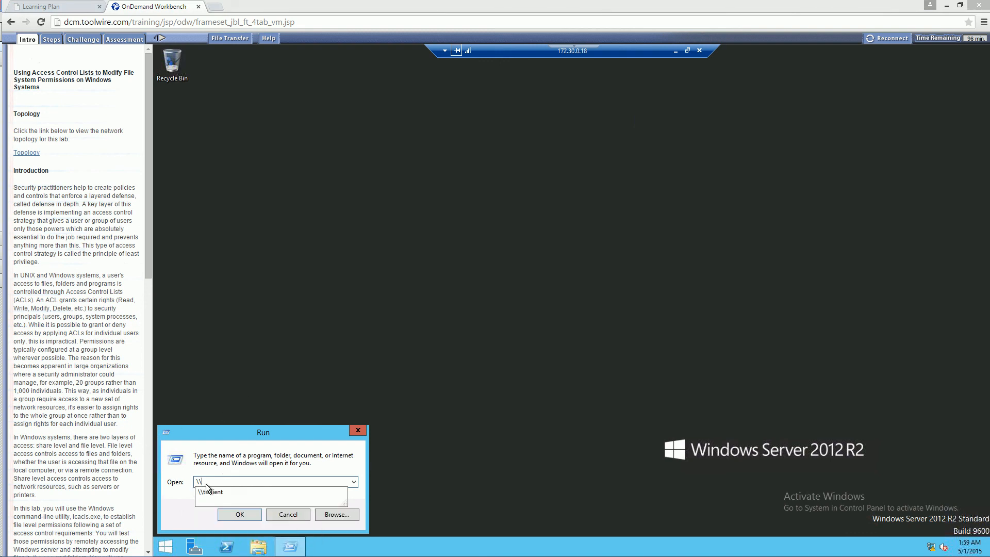
{"action": "left_click", "coordinate": [223, 473]}
{"action": "type", "text": "17"}
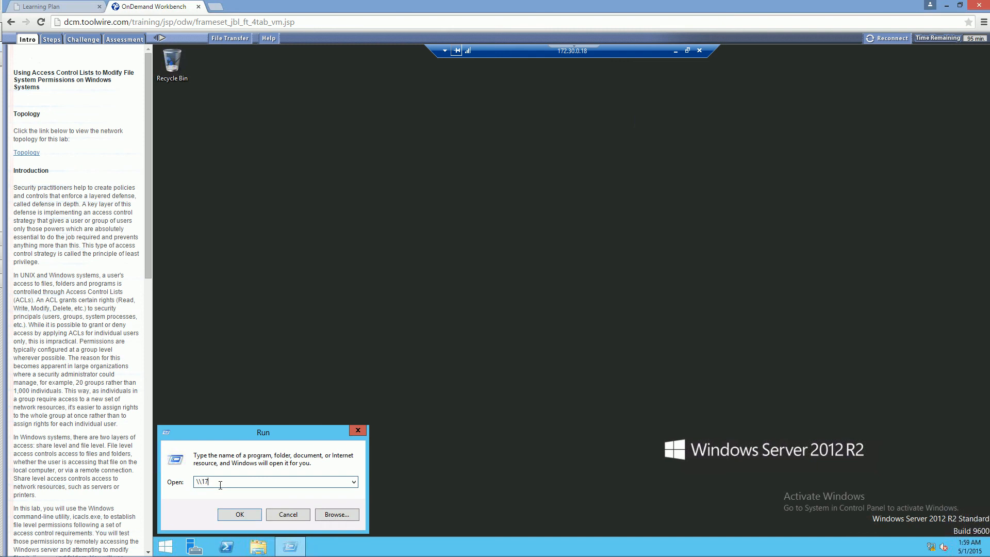
{"action": "type", "text": "2.30.0.015"}
{"action": "key", "text": "BackSpace"}
{"action": "type", "text": "\\"}
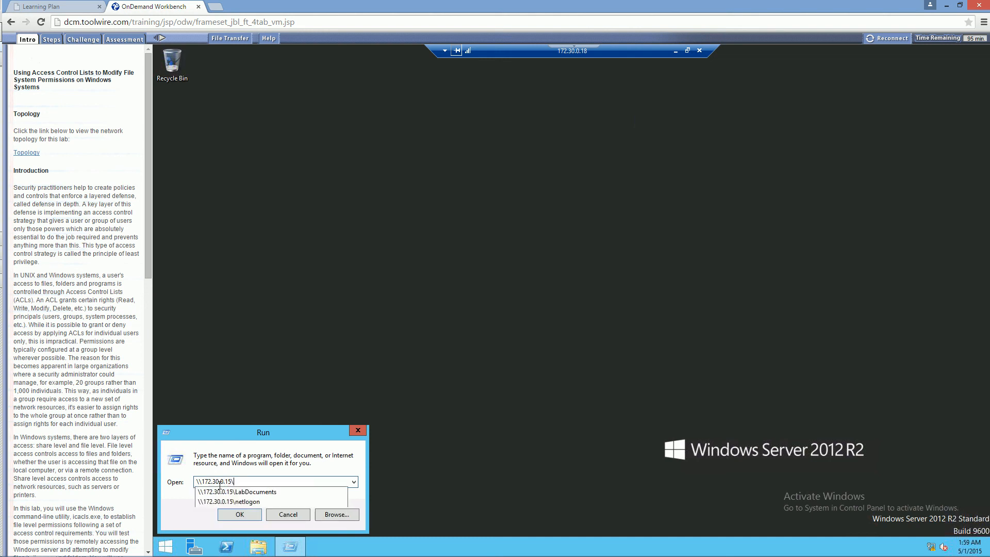
{"action": "type", "text": "LabDocuments"}
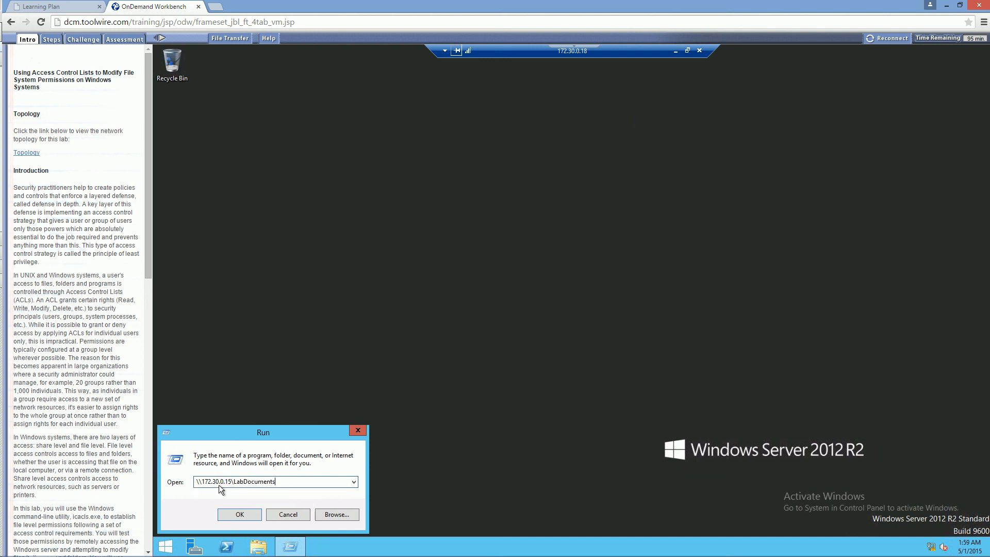
{"action": "key", "text": "Return"}
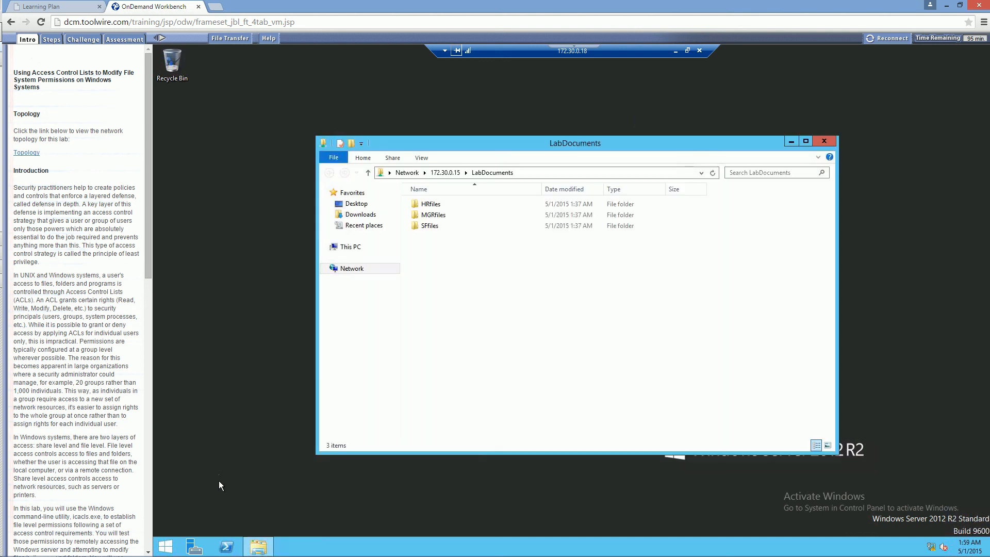
Open the HRfiles folder to test the HR manager's access, staying on the lab page, and return to LabDocuments.
{"action": "double_click", "coordinate": [430, 204]}
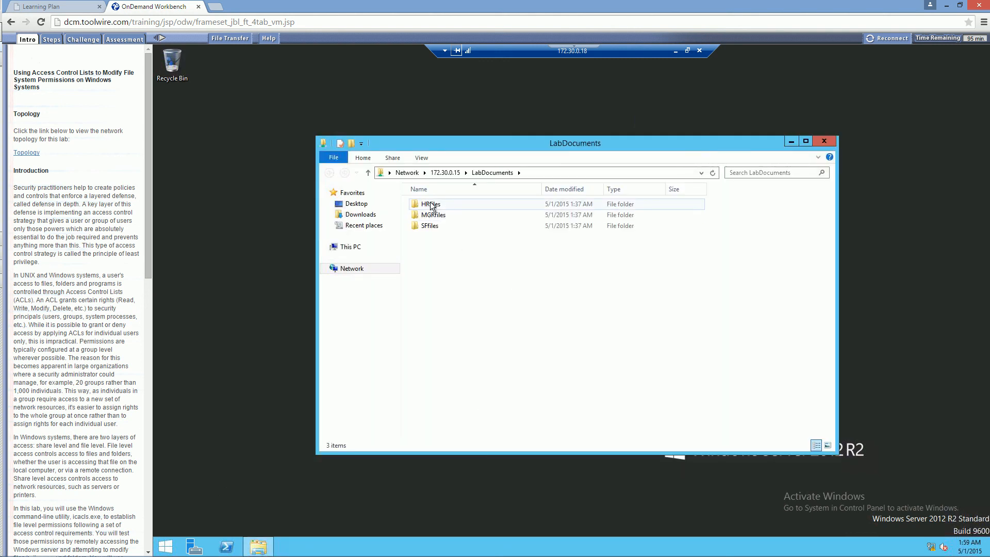
{"action": "key", "text": "alt+Left"}
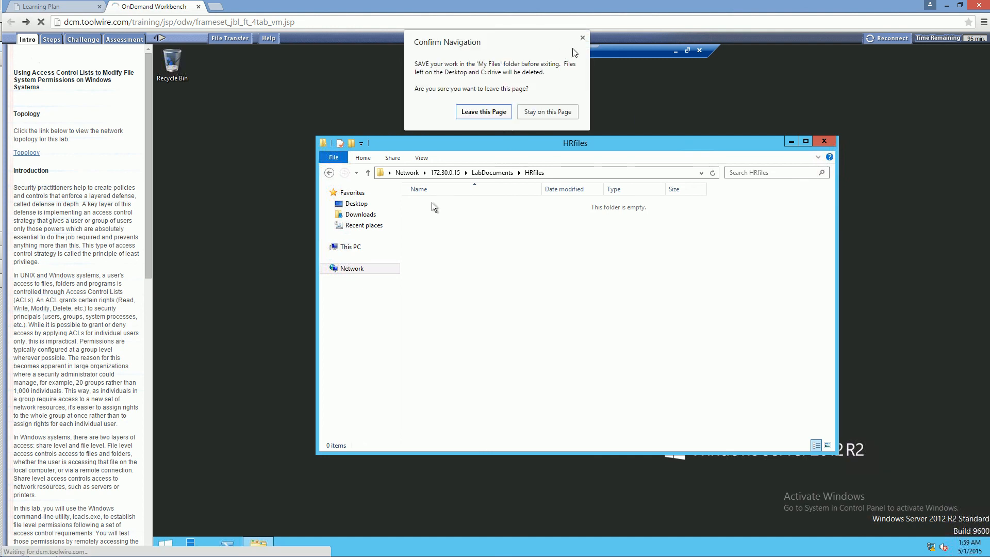
{"action": "left_click", "coordinate": [582, 37]}
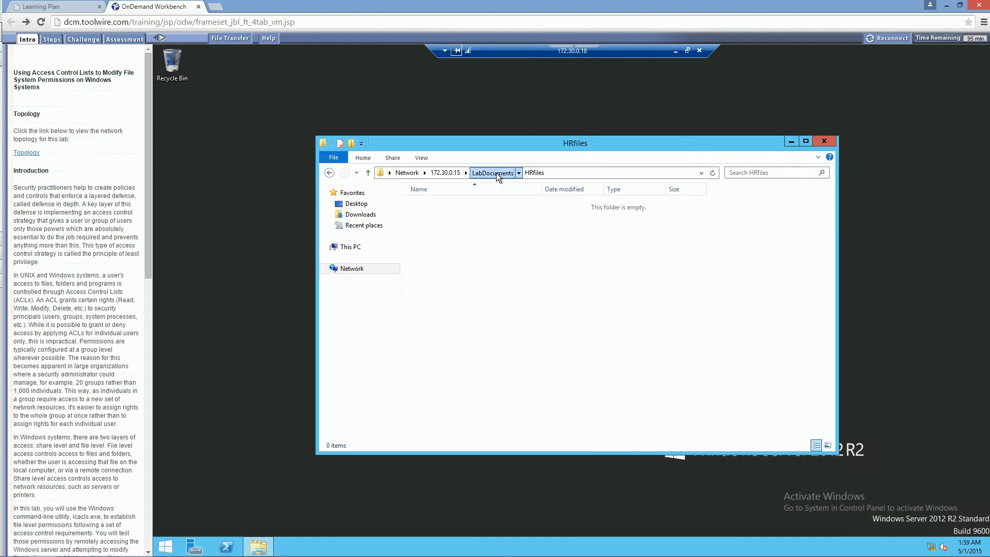
{"action": "left_click", "coordinate": [493, 173]}
Test the HR manager's access to the SFfiles and MGRfiles folders, returning to LabDocuments.
{"action": "double_click", "coordinate": [437, 225]}
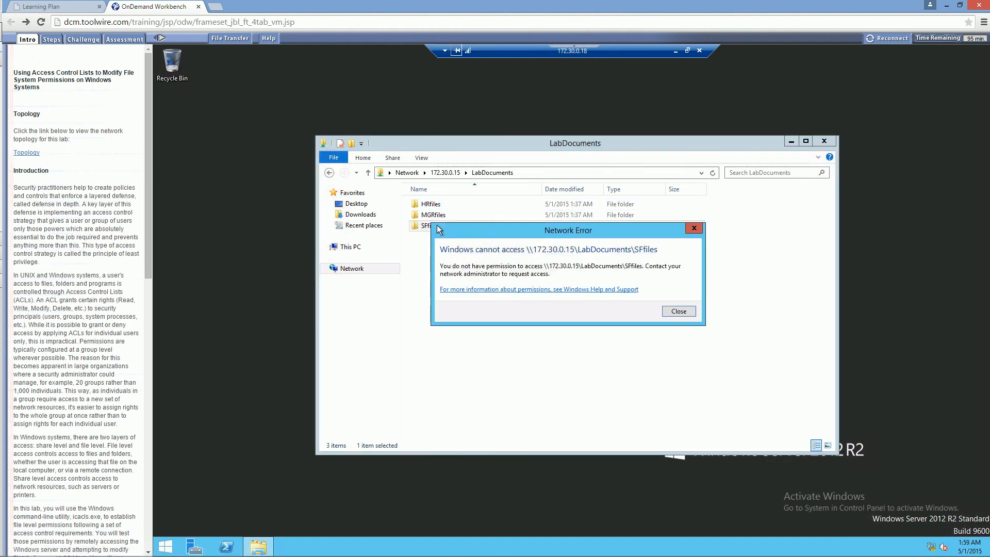
{"action": "left_click", "coordinate": [693, 227]}
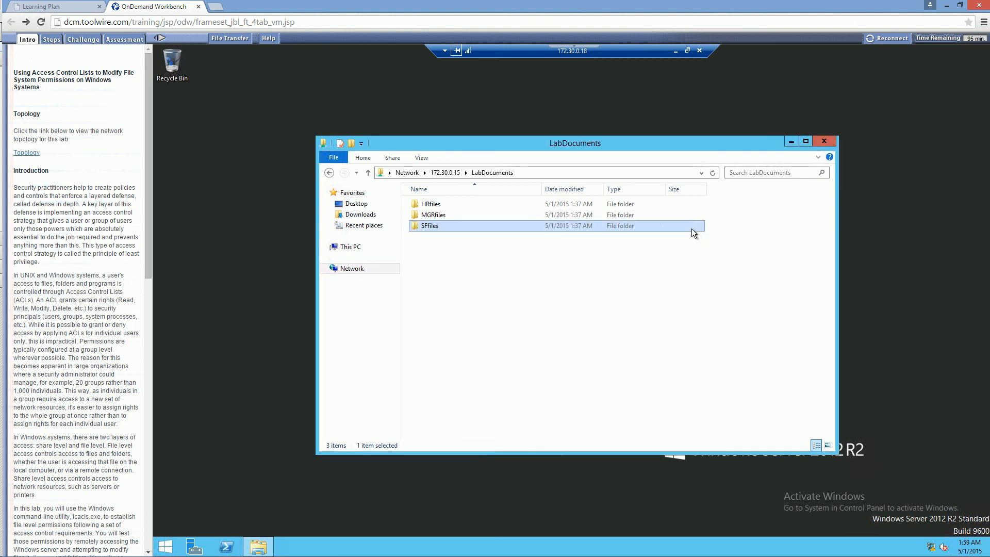
{"action": "left_click", "coordinate": [432, 216]}
{"action": "double_click", "coordinate": [431, 216]}
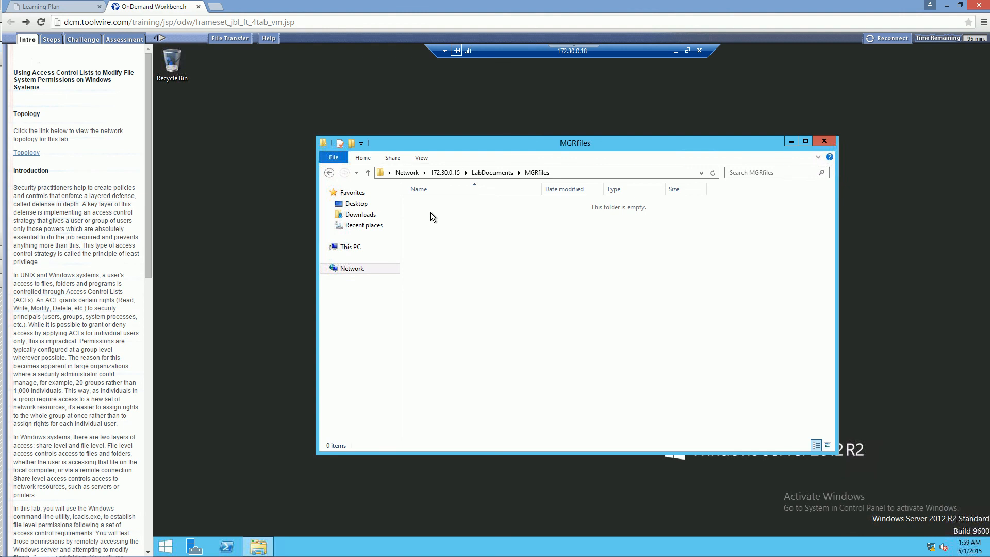
{"action": "left_click", "coordinate": [481, 172]}
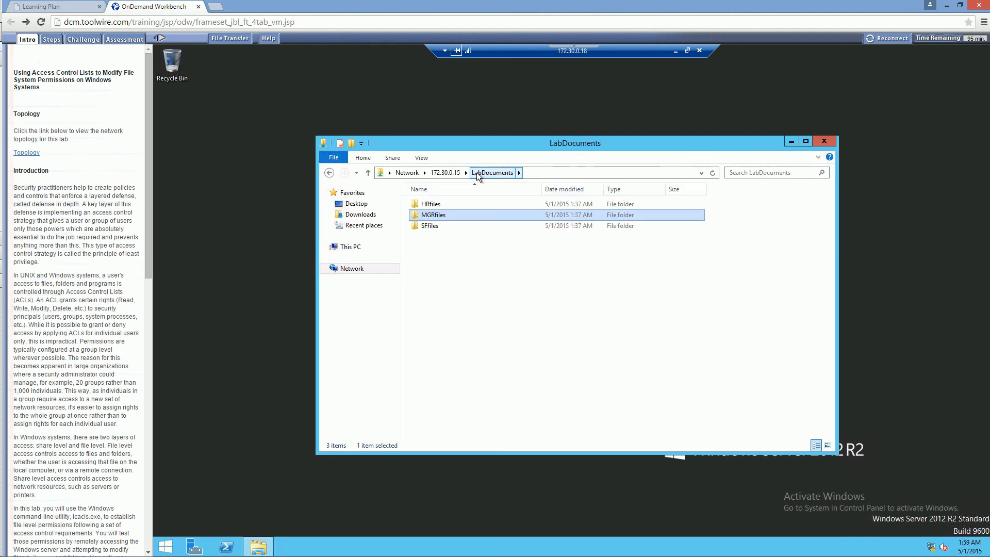